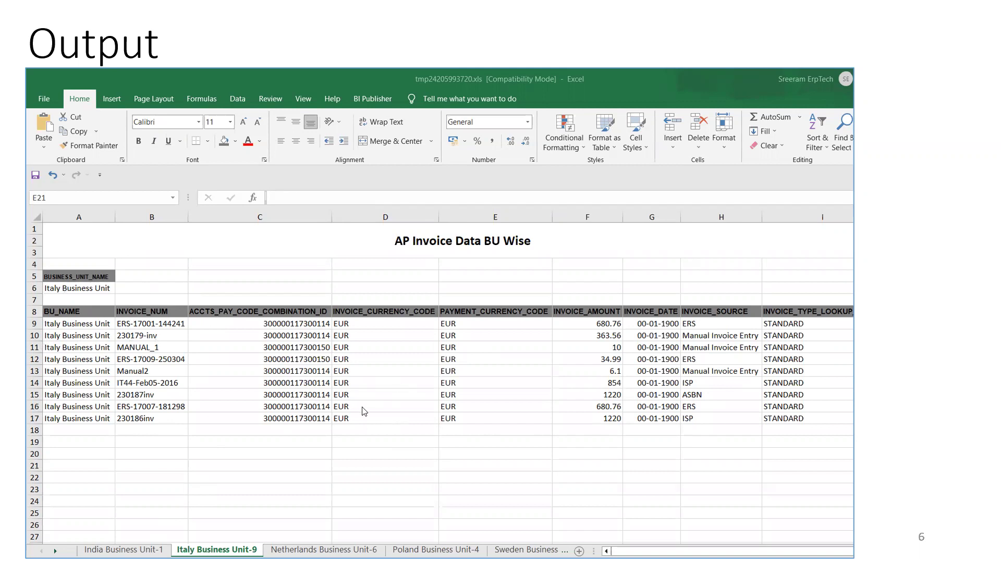
Switch to Notepad++ and review the BU list and AP invoice queries in APInvoiceQueryByBU.sql.
key("alt+Tab")
key("alt+Tab")
key("alt+Tab")
key("alt+Tab")
key("Down")
key("Down")
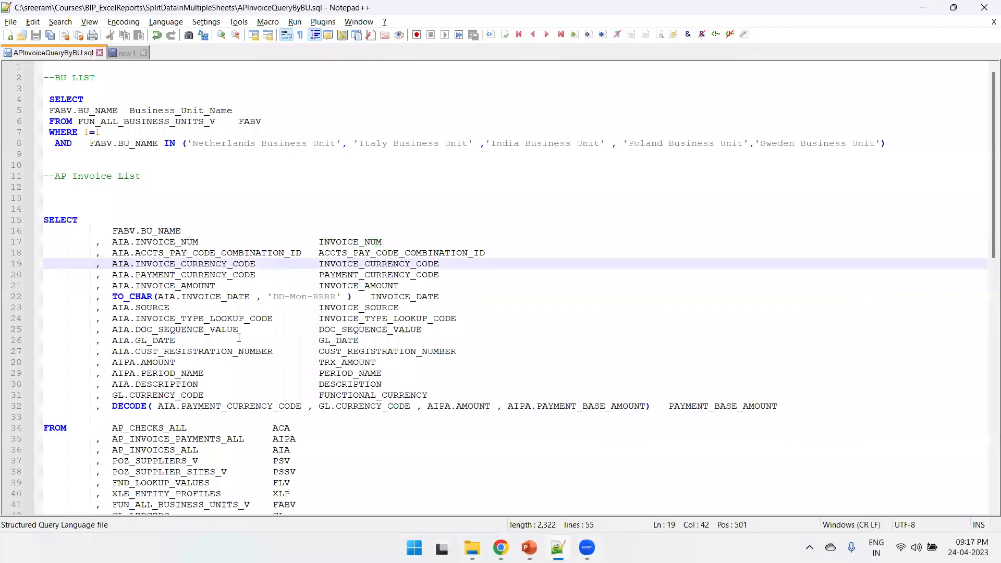
scroll(184, 293, "down", 3)
scroll(188, 423, "up", 3)
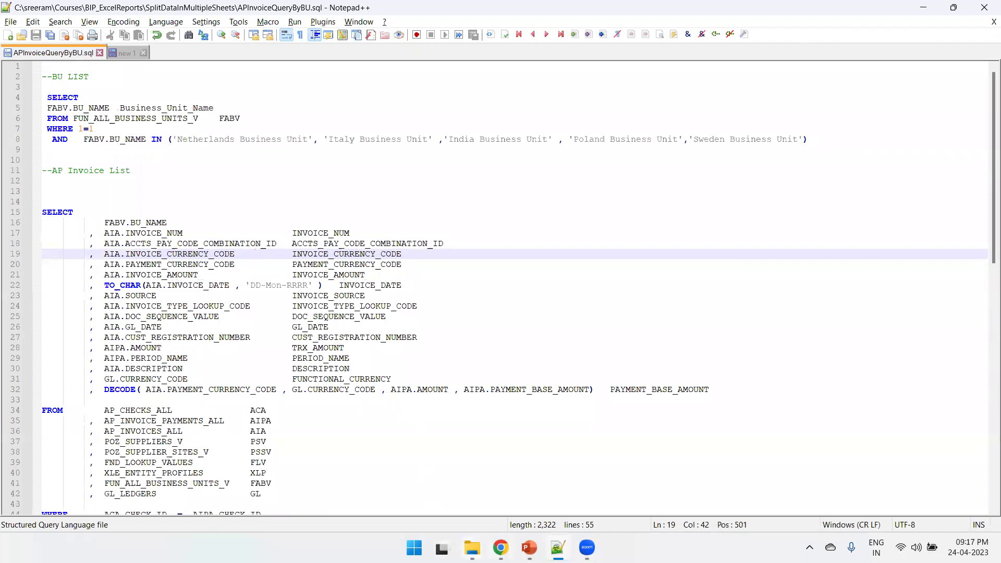
Switch to the Oracle Analytics Publisher catalog in Chrome and create a new data model.
key("alt+Tab")
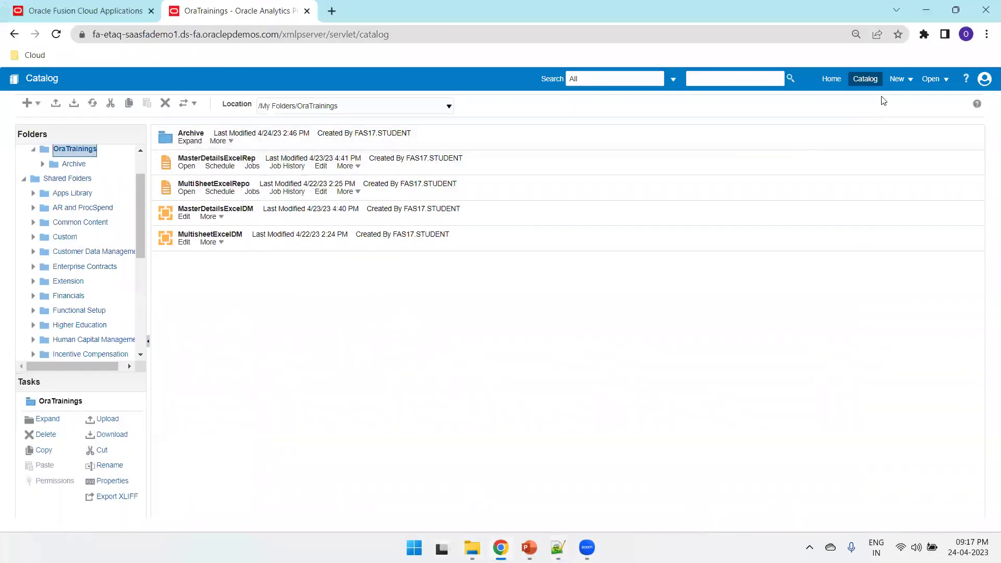
left_click(897, 79)
left_click(899, 134)
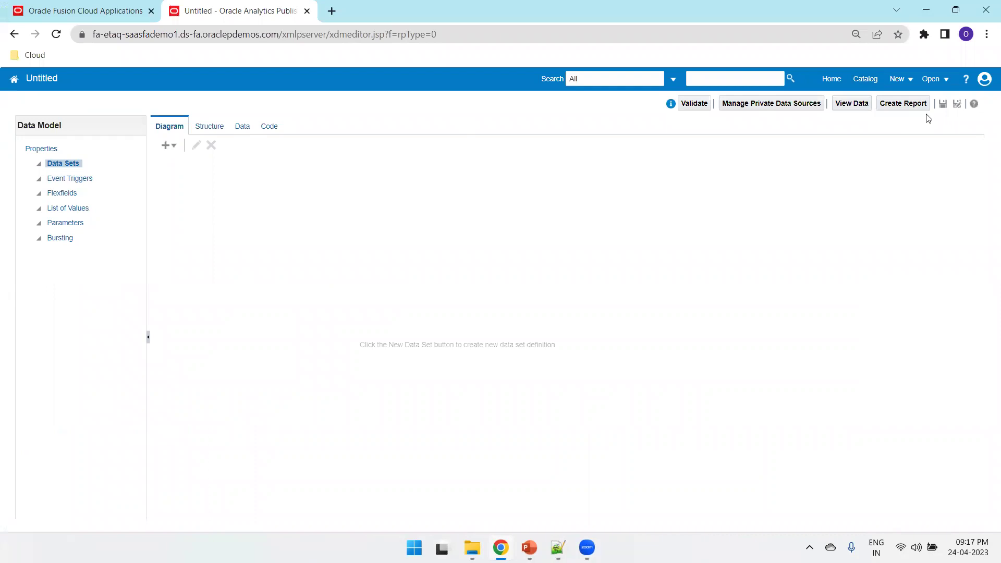
Save the new data model as SplitDataIntoSheetsDM in the OraTrainings folder.
left_click(942, 104)
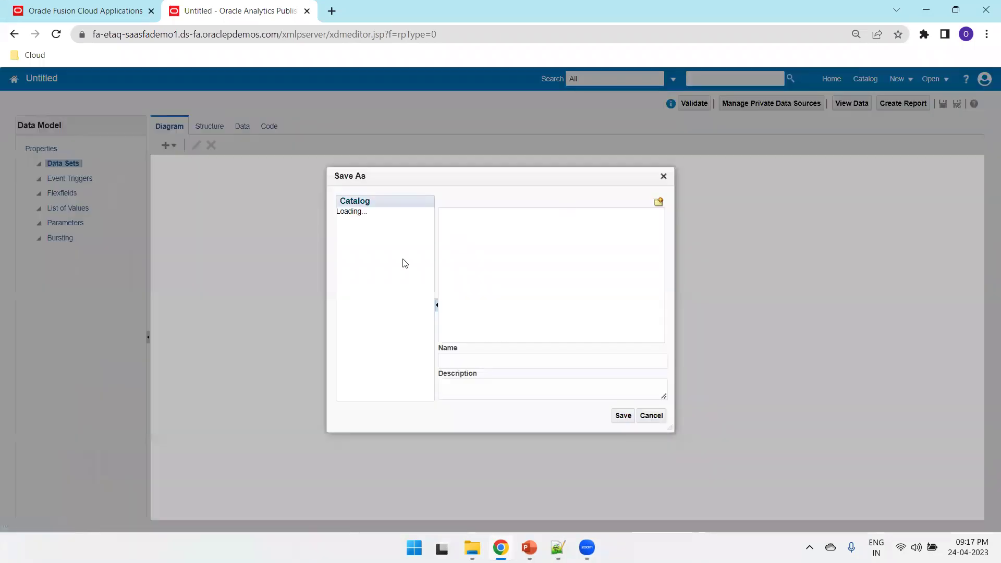
left_click(543, 359)
double_click(475, 253)
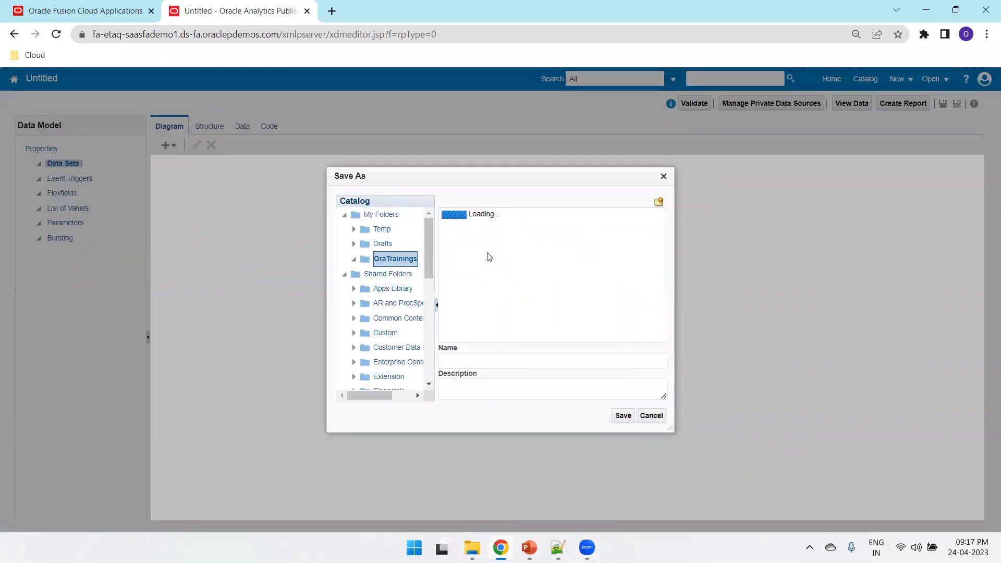
left_click(482, 359)
type("Split")
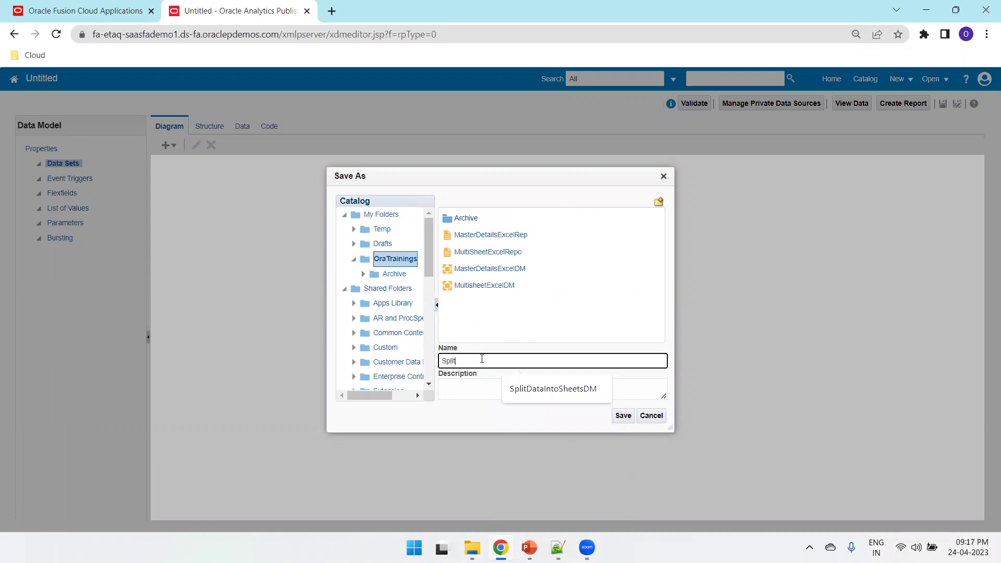
key("Down")
key("Return")
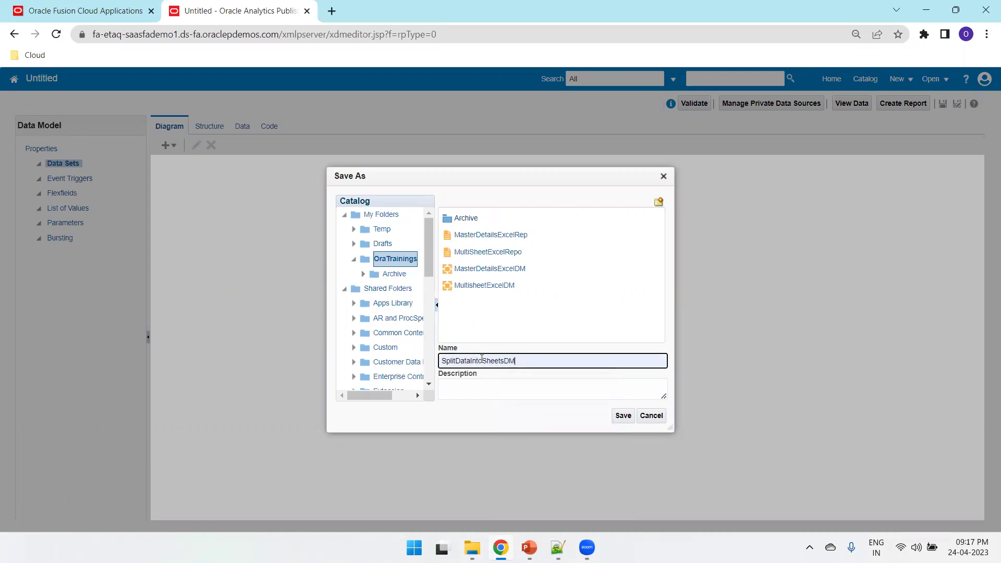
left_click(623, 415)
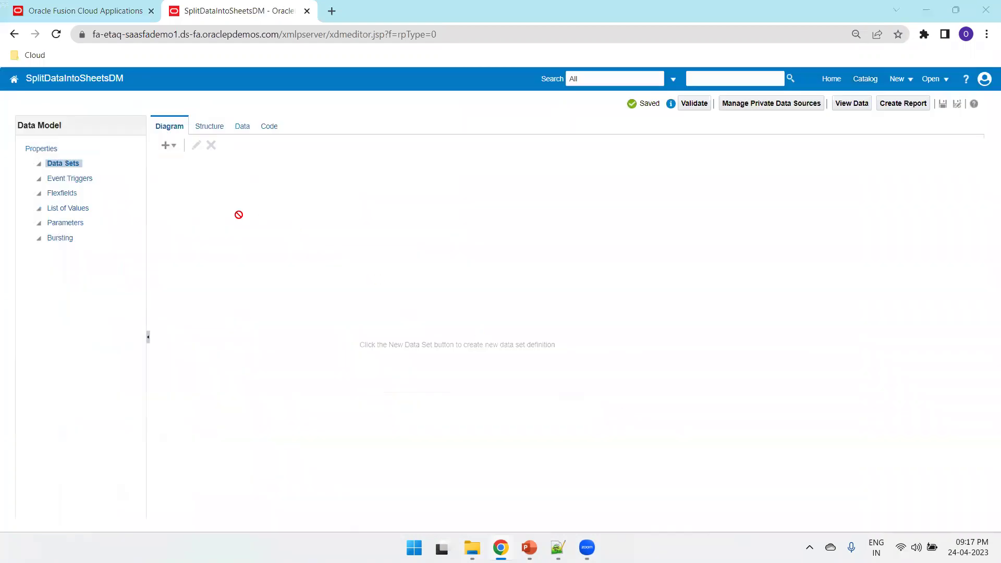
Copy the BU list SELECT query from APInvoiceQueryByBU.sql in Notepad++.
key("alt+Tab")
left_click_drag(124, 151, 23, 101)
key("ctrl+c")
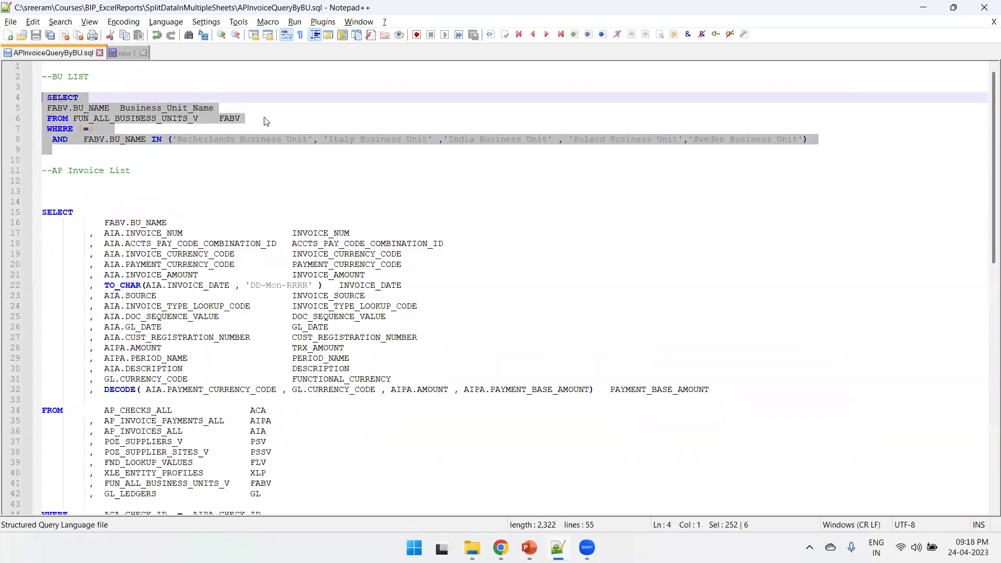
Back in the Chrome data model, create SQL Query data set G_BU from the copied query, using data source ApplicationDB_FSCM.
key("alt+Tab")
left_click(167, 146)
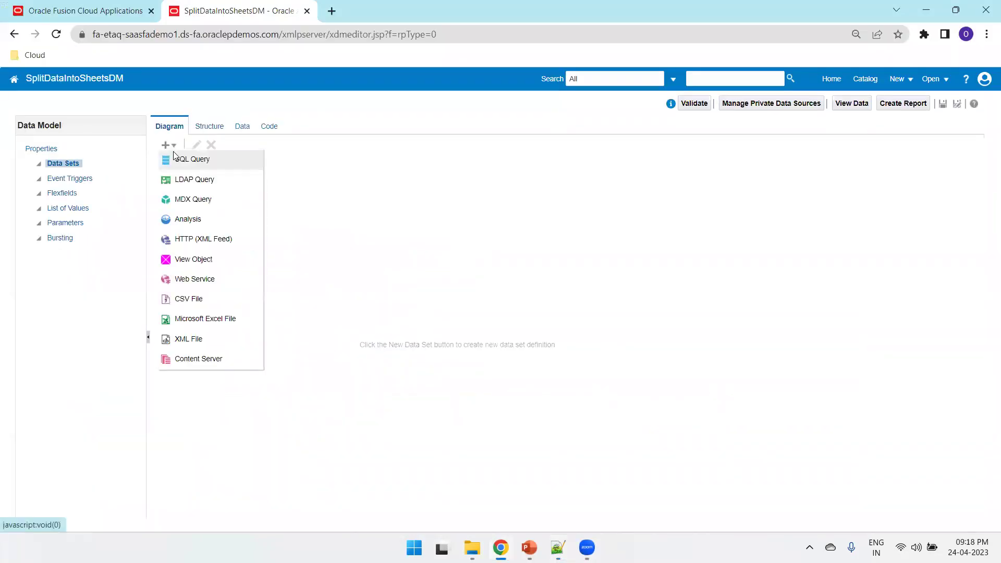
left_click(192, 158)
left_click(401, 280)
key("ctrl+v")
left_click(468, 226)
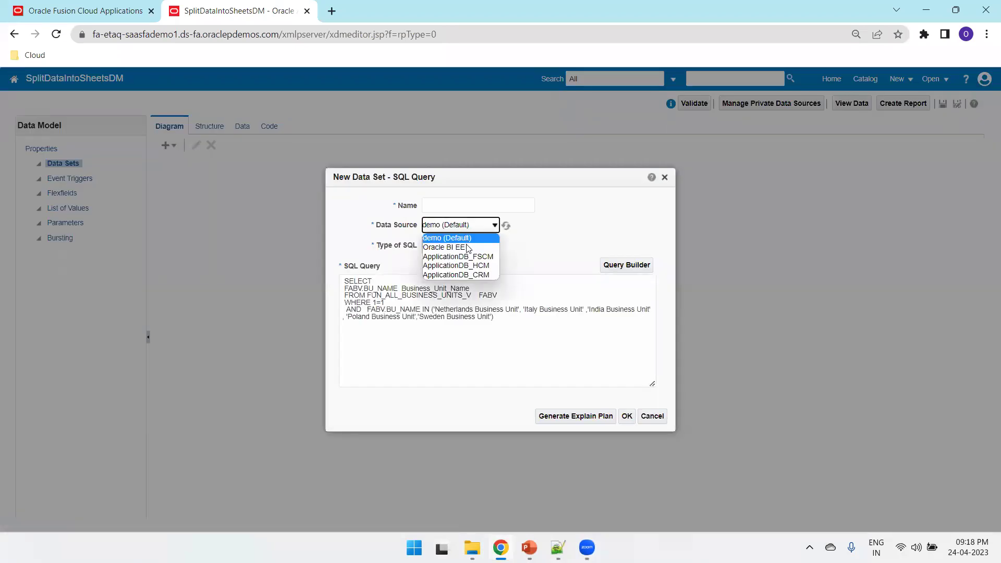
left_click(468, 257)
left_click(462, 206)
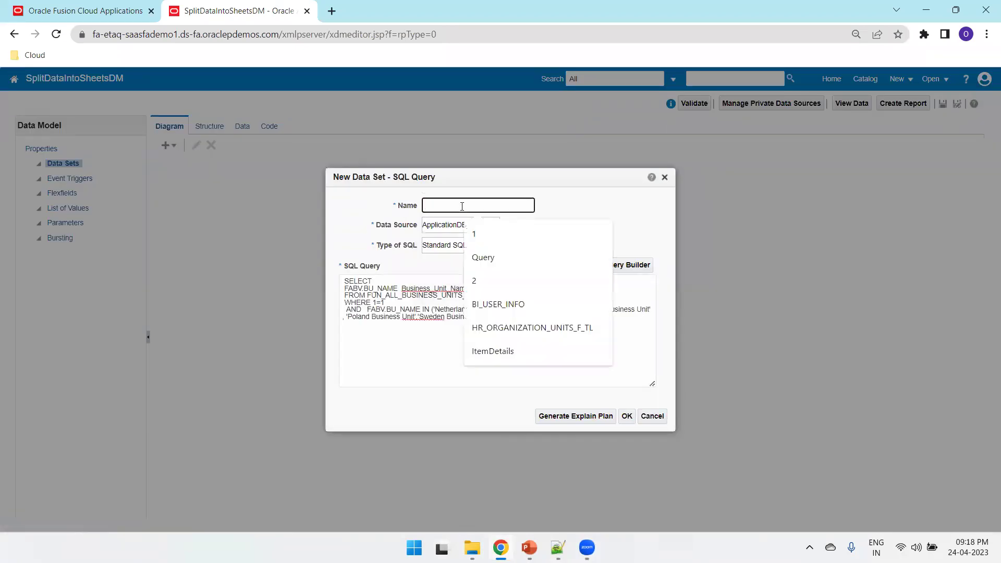
type("G_BU")
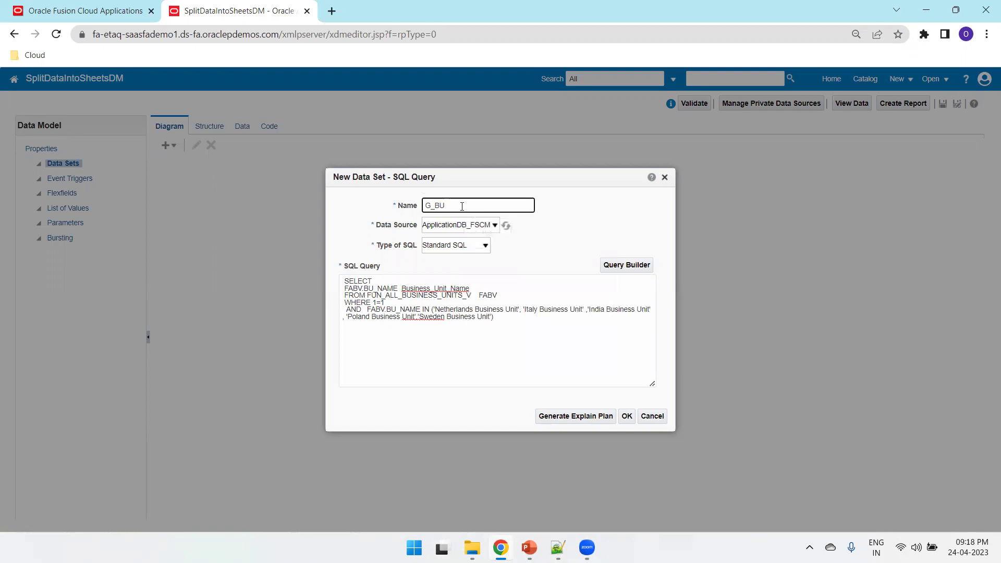
left_click(627, 416)
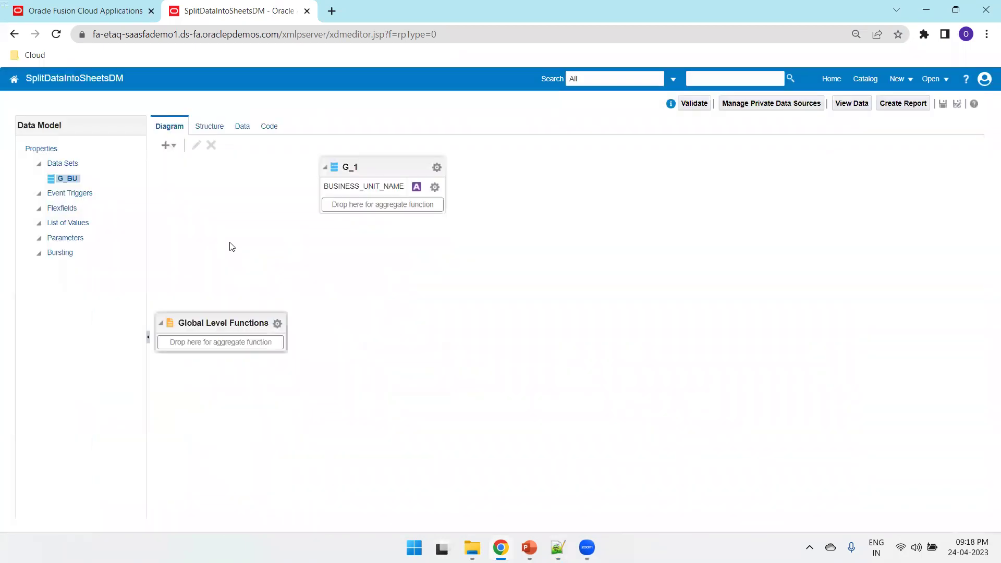
Copy the entire AP Invoice List query from APInvoiceQueryByBU.sql in Notepad++.
key("alt+Tab")
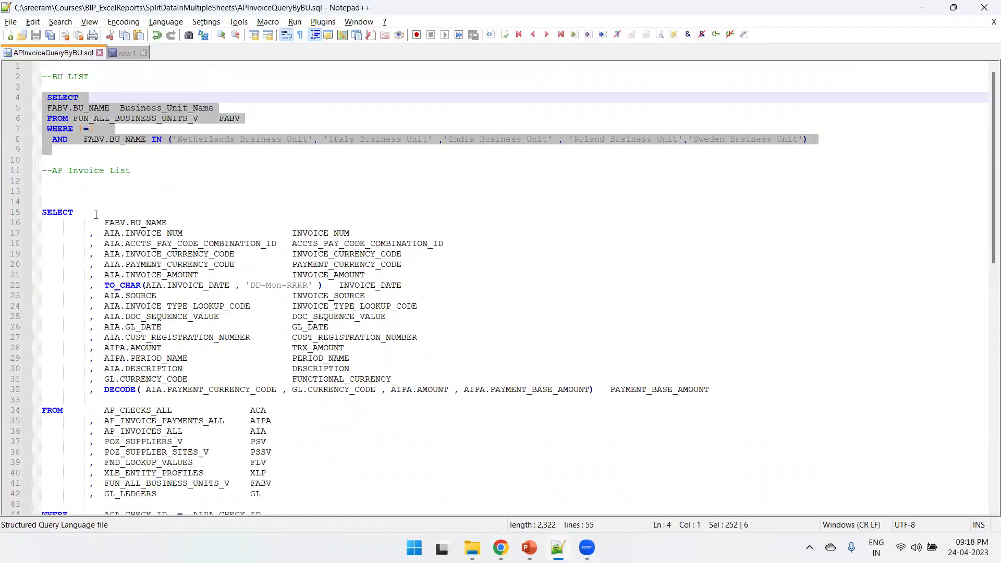
left_click(99, 191)
scroll(254, 428, "down", 8)
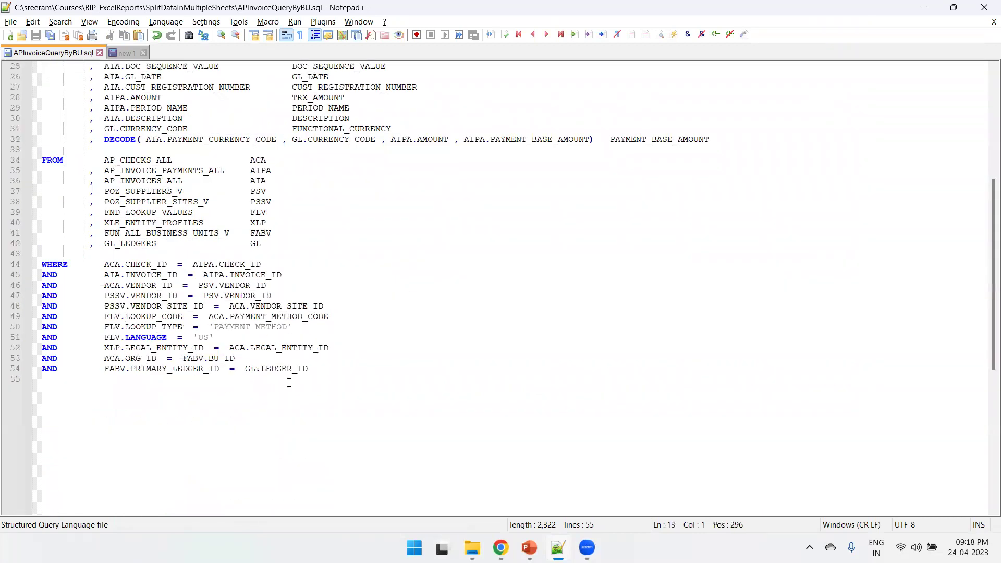
left_click(331, 393, "shift")
Back in the Chrome data model, create SQL Query data set G_AP from the copied invoice query, using data source ApplicationDB_FSCM.
key("alt+Tab")
left_click(166, 145)
left_click(193, 158)
key("ctrl+v")
left_click(469, 225)
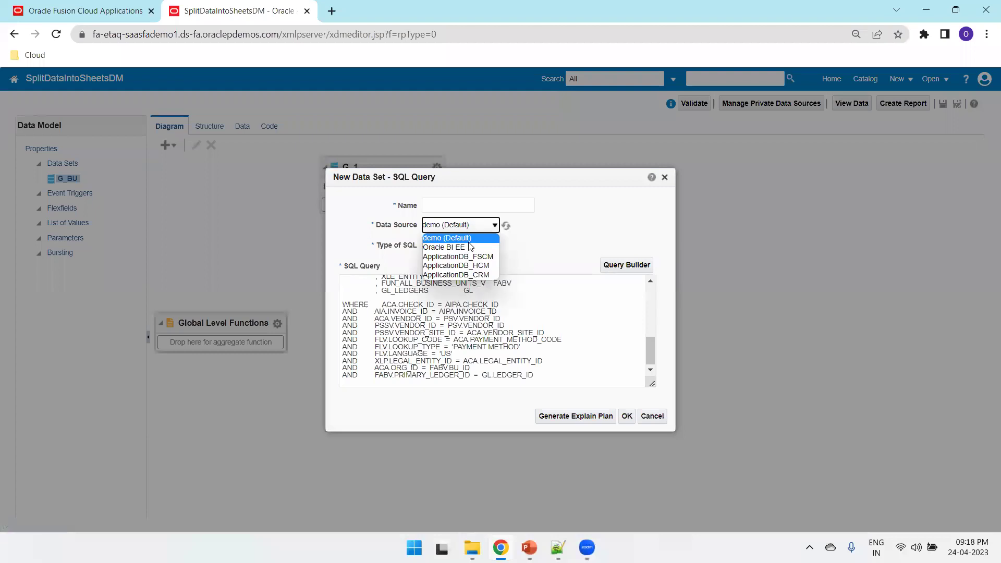
left_click(459, 257)
left_click(463, 209)
type("G_AP")
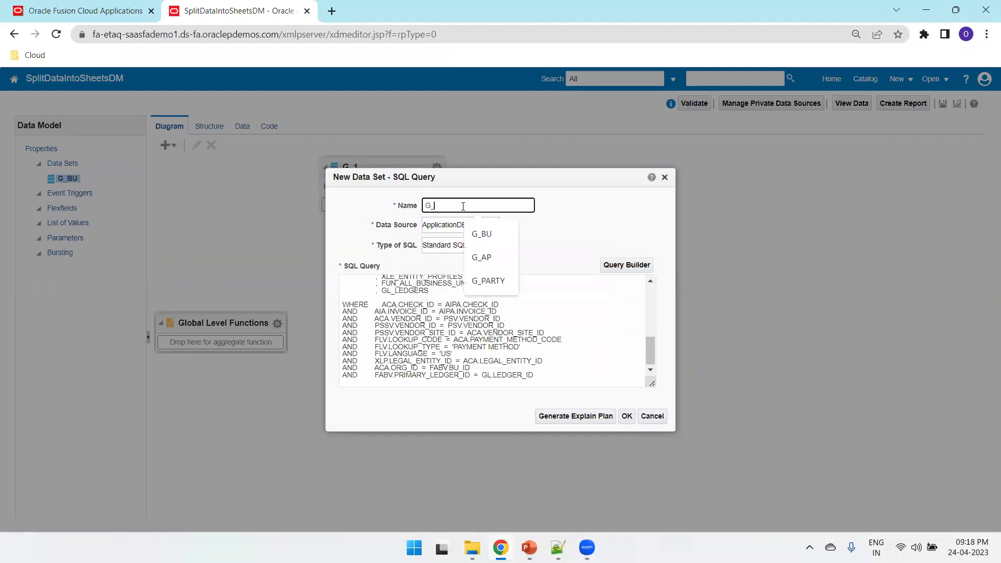
left_click(626, 416)
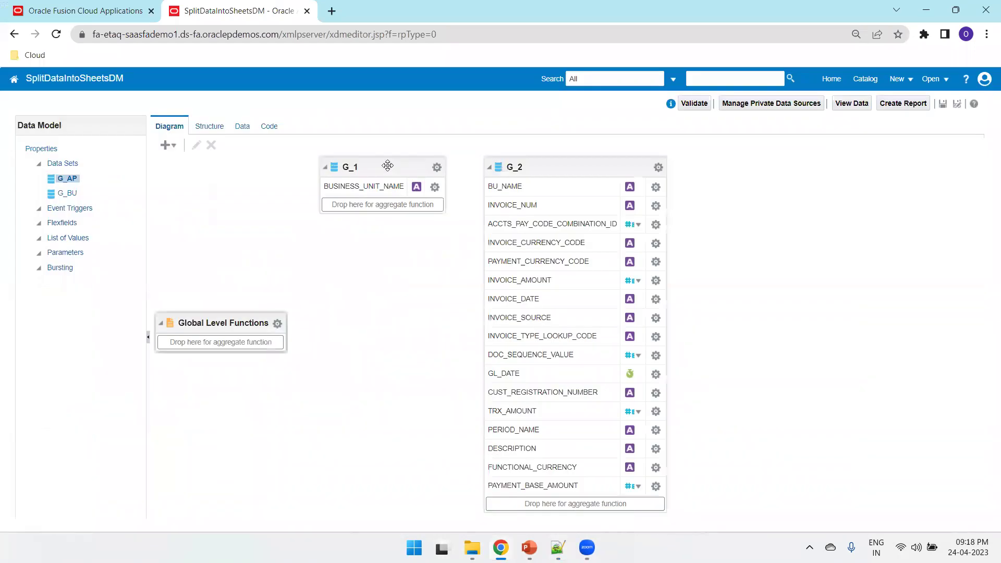
Move group G_1 farther from G_2 in the diagram and set its group name and display name to G_BU.
left_click_drag(394, 175, 326, 177)
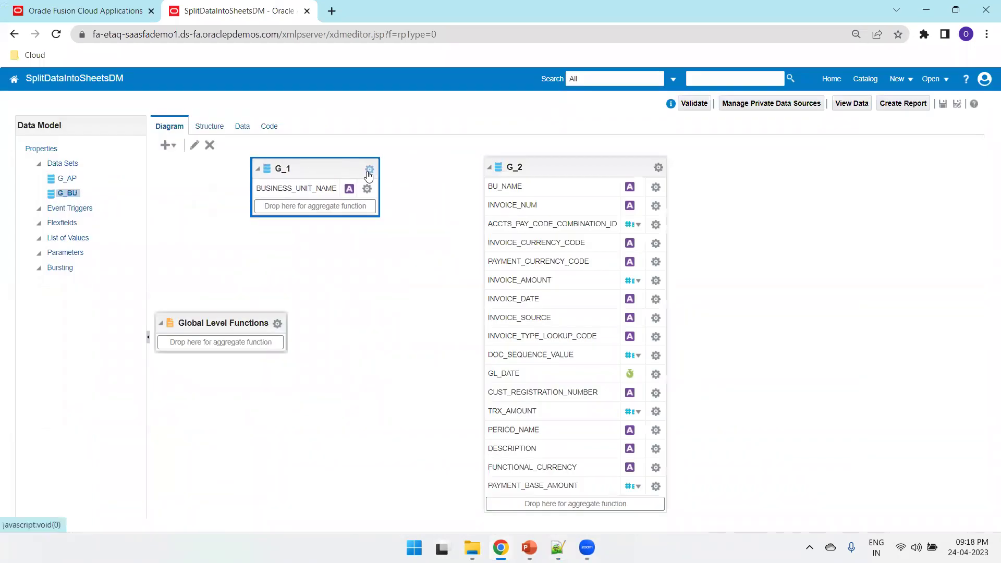
left_click(369, 170)
left_click(386, 357)
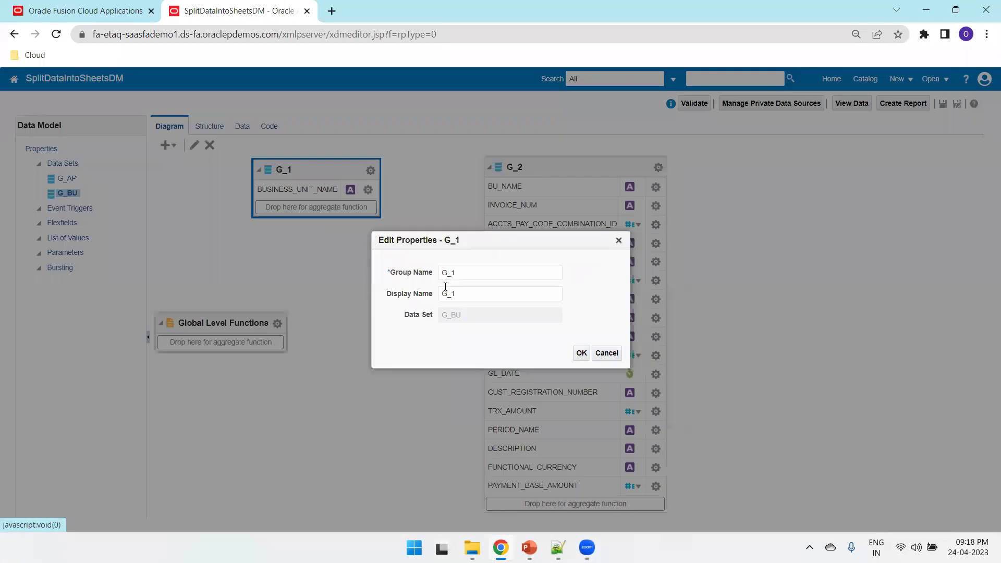
double_click(458, 272)
type("H_")
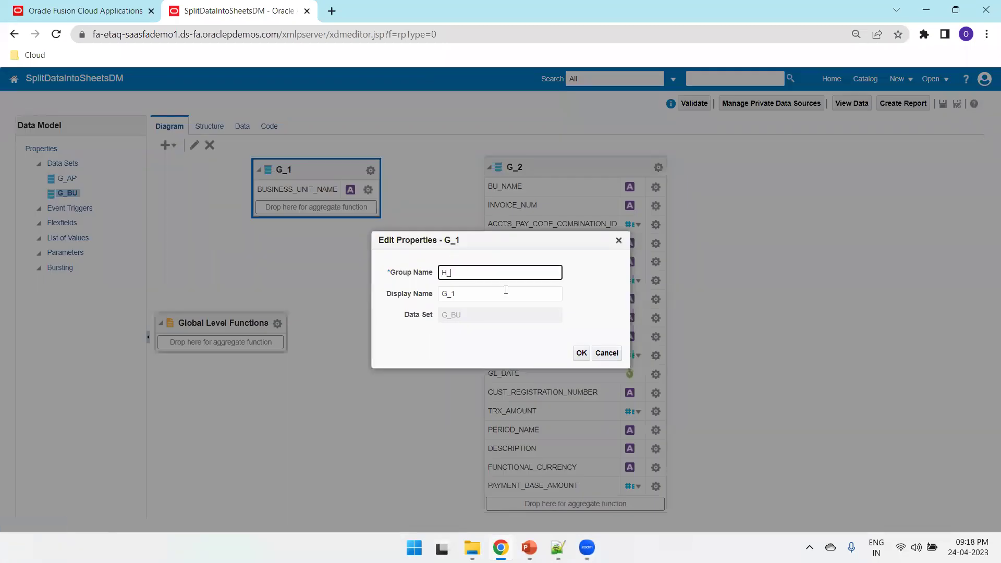
key("ctrl+a")
type("G_BU")
key("ctrl+a")
key("Tab")
type("G_BU")
left_click(581, 353)
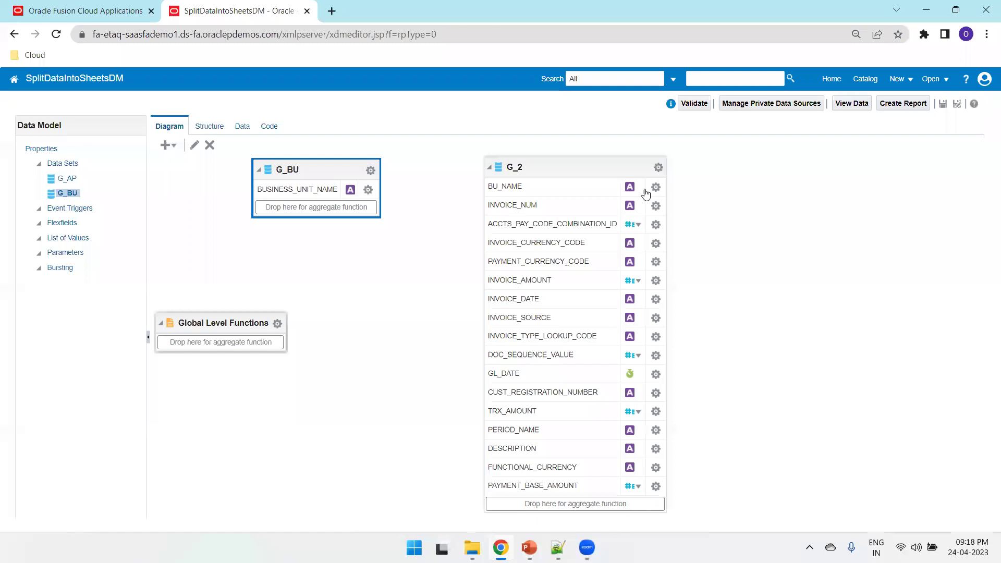
Set the group name and display name of group G_2 to G_AP.
left_click(658, 167)
left_click(691, 352)
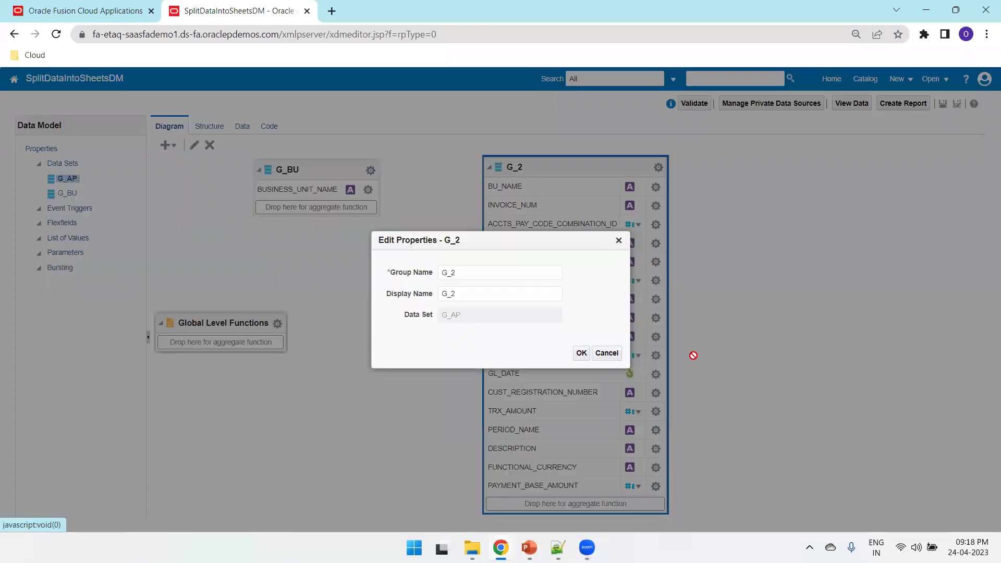
left_click(477, 272)
key("ctrl+a")
type("G_")
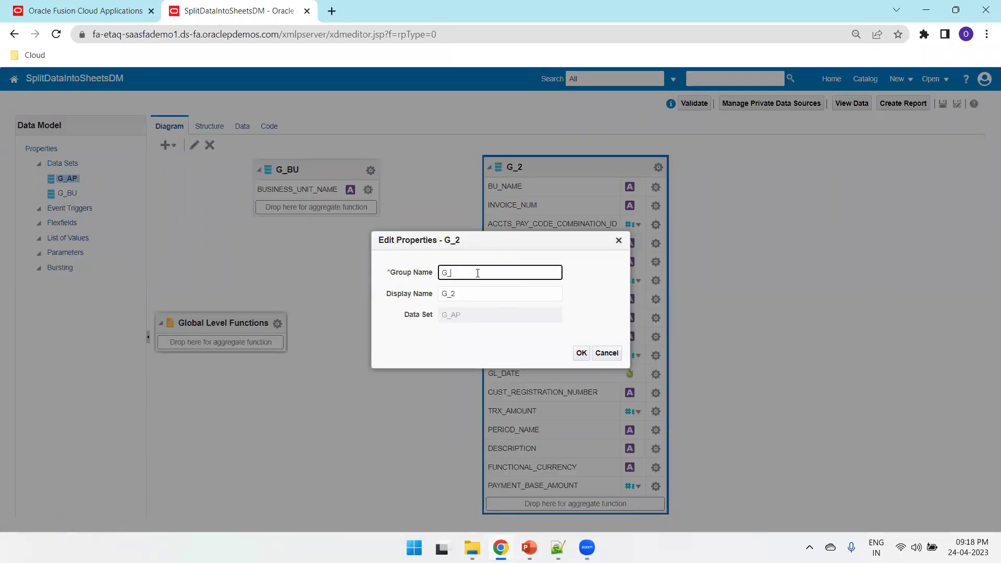
key("ctrl+a")
key("ctrl+c")
key("Tab")
key("ctrl+v")
left_click(582, 355)
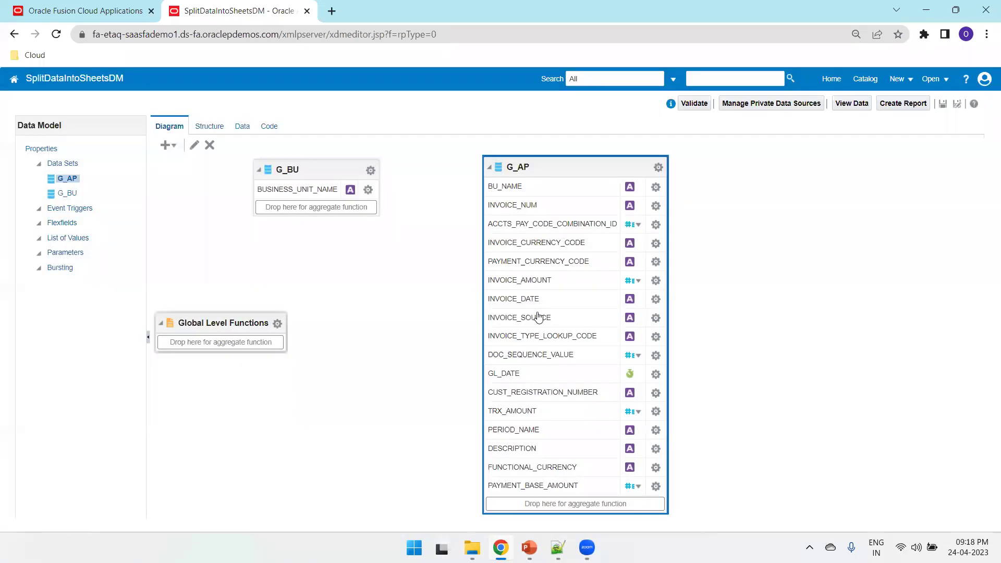
Link BUSINESS_UNIT_NAME in G_BU to BU_NAME in G_AP, space the two groups apart, and save the data model.
left_click(295, 170)
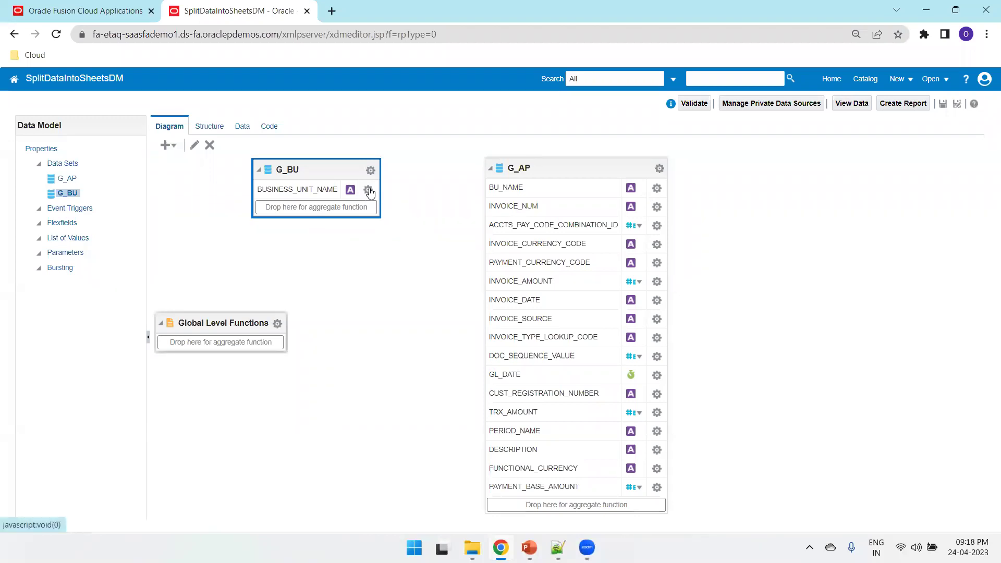
left_click_drag(369, 193, 531, 195)
left_click_drag(563, 164, 636, 166)
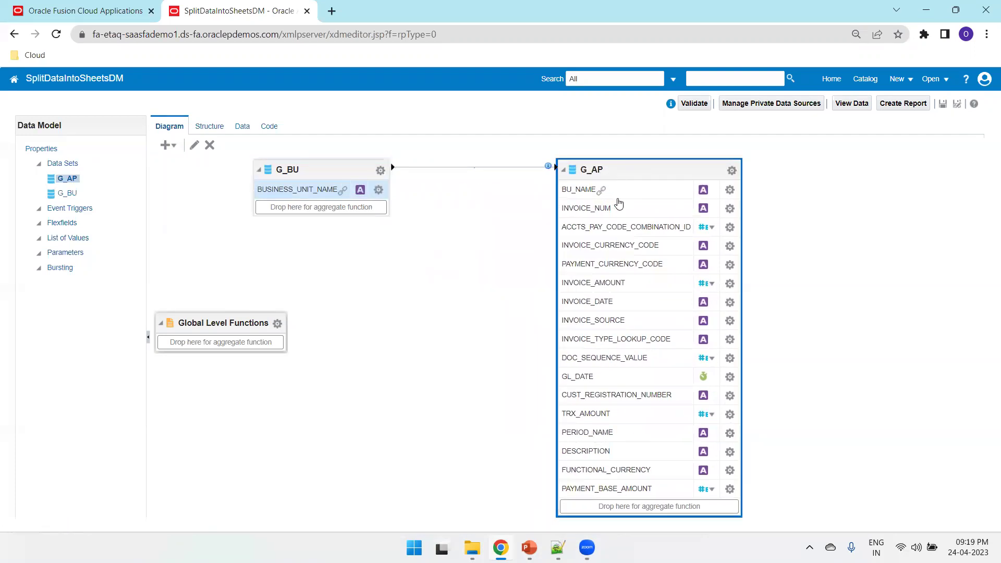
left_click(943, 104)
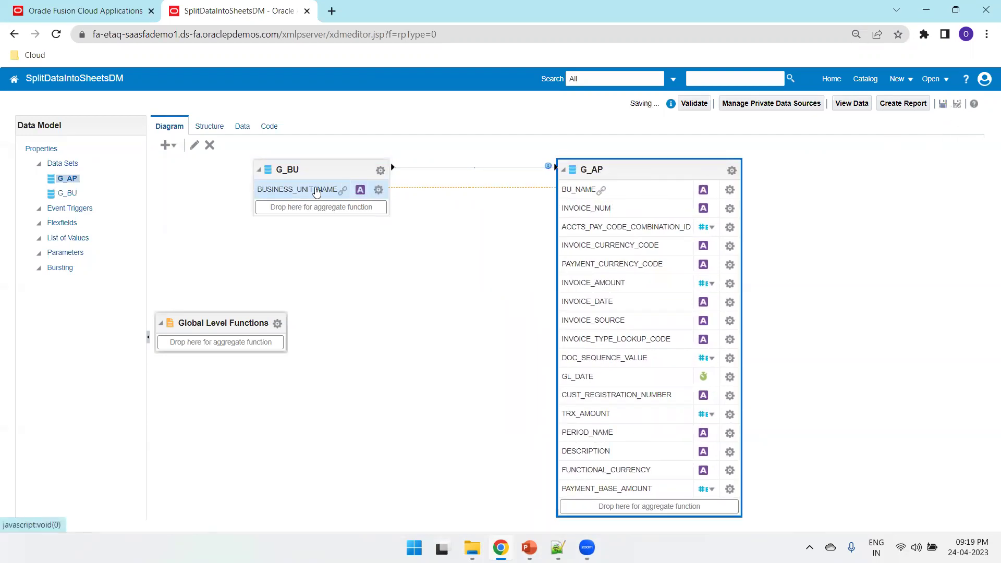
View the data model's output with 5 rows and examine the invoices per business unit as a table.
left_click(243, 128)
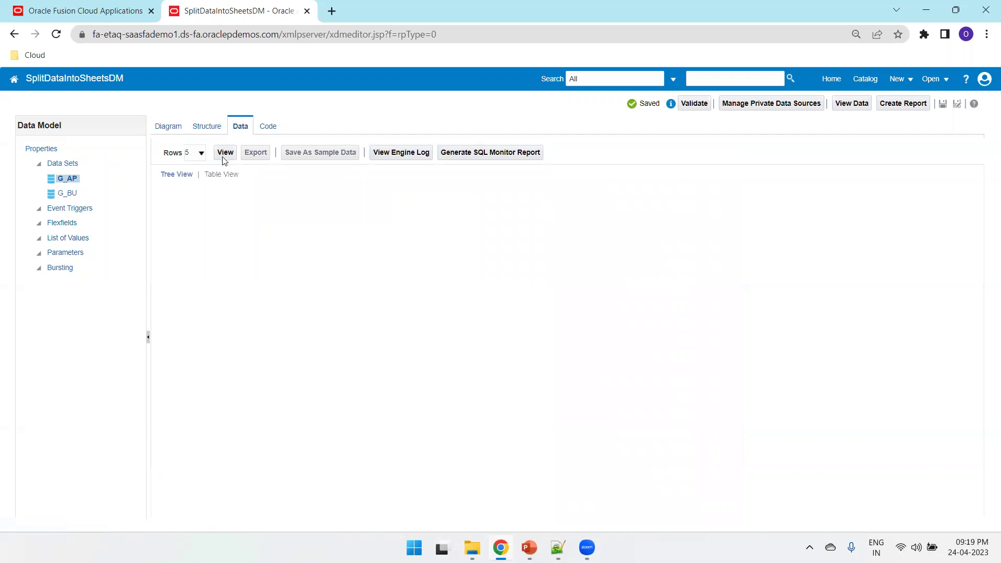
left_click(224, 153)
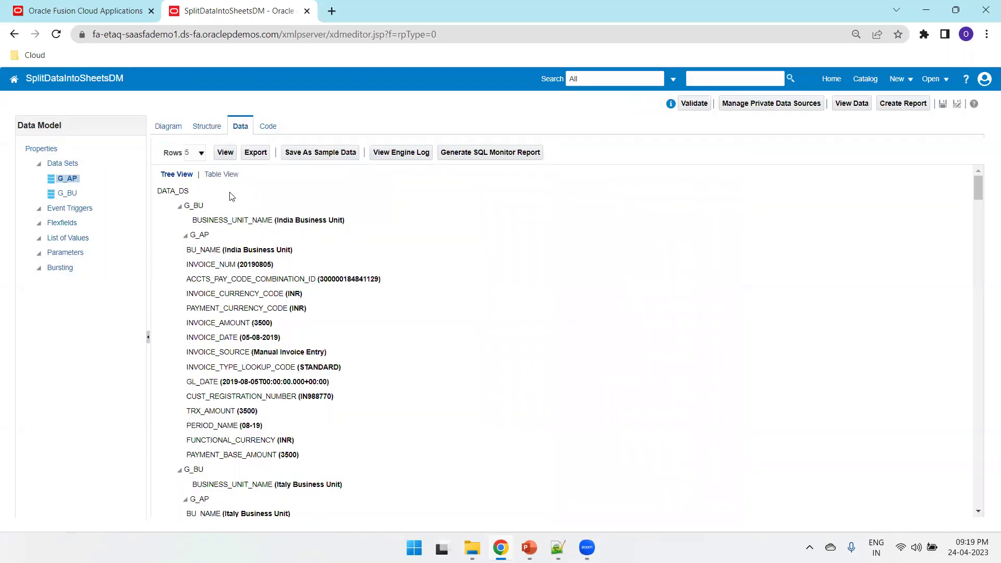
left_click(221, 174)
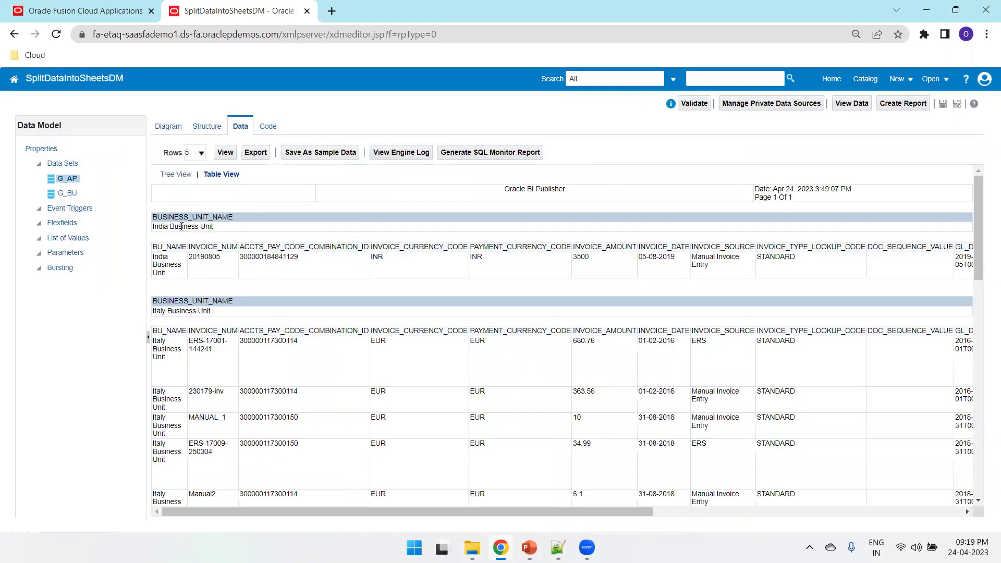
left_click_drag(214, 227, 167, 218)
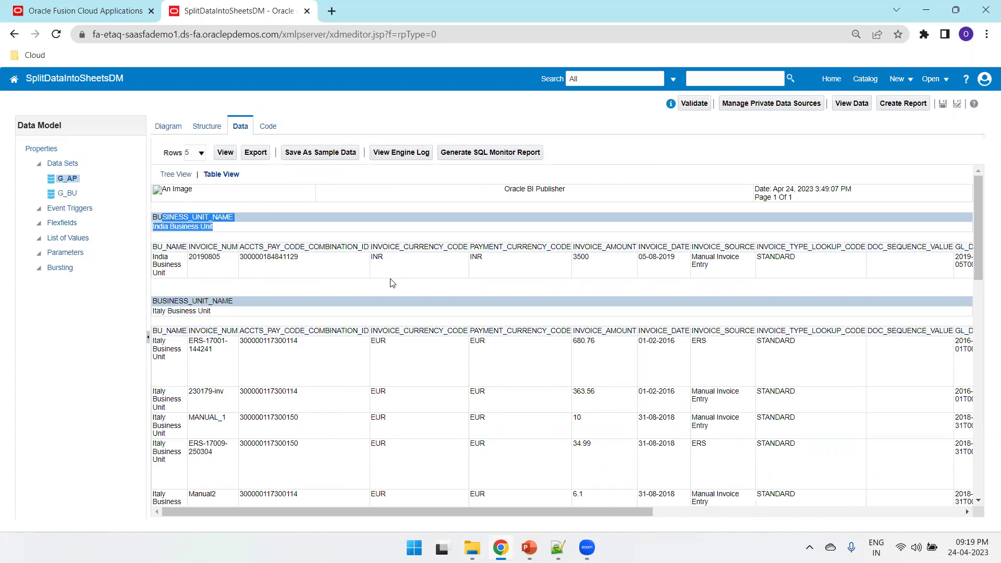
Save the data model and view its data again with the row limit set to 50.
left_click(942, 104)
left_click(201, 153)
left_click(193, 189)
left_click(221, 153)
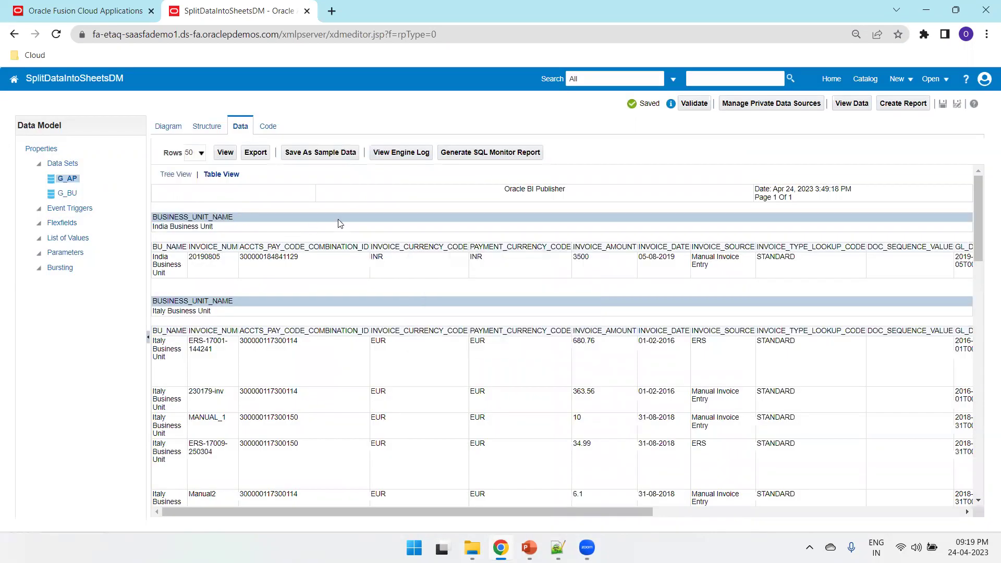
Save the data model, export its data as XML, and show the exported SplitDataIntoSheetsDM (1).xml in its download folder.
left_click(941, 107)
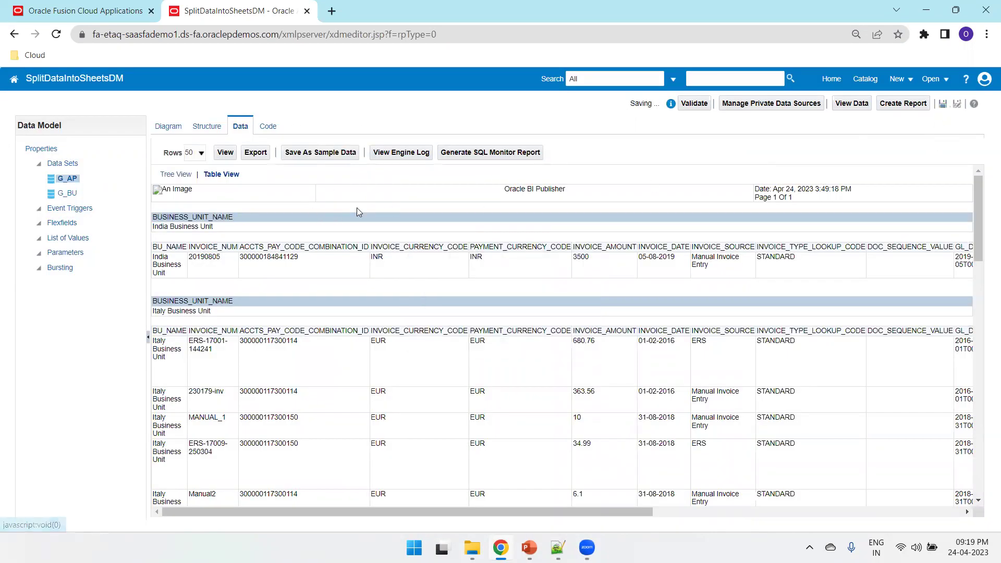
left_click(255, 152)
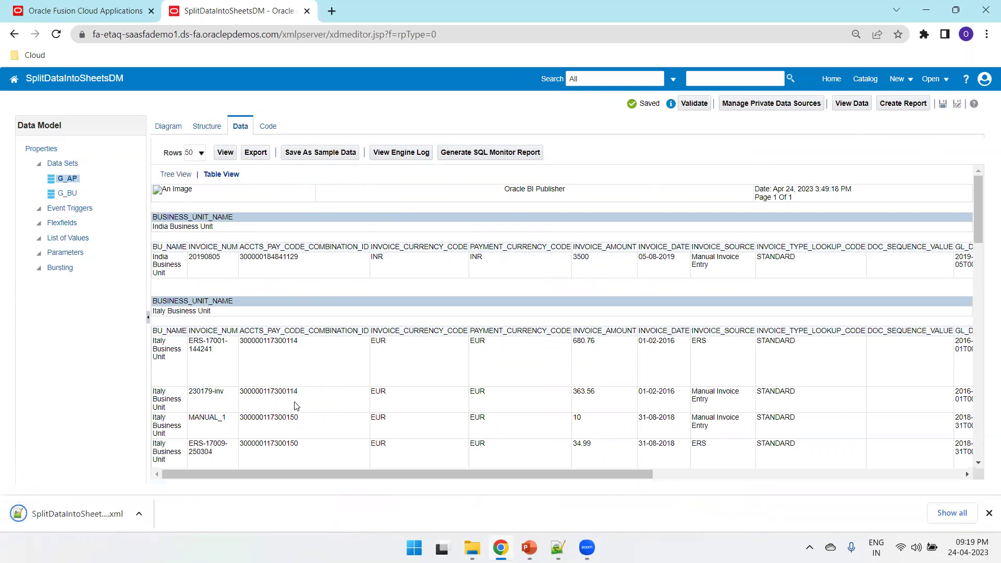
key("ctrl+j")
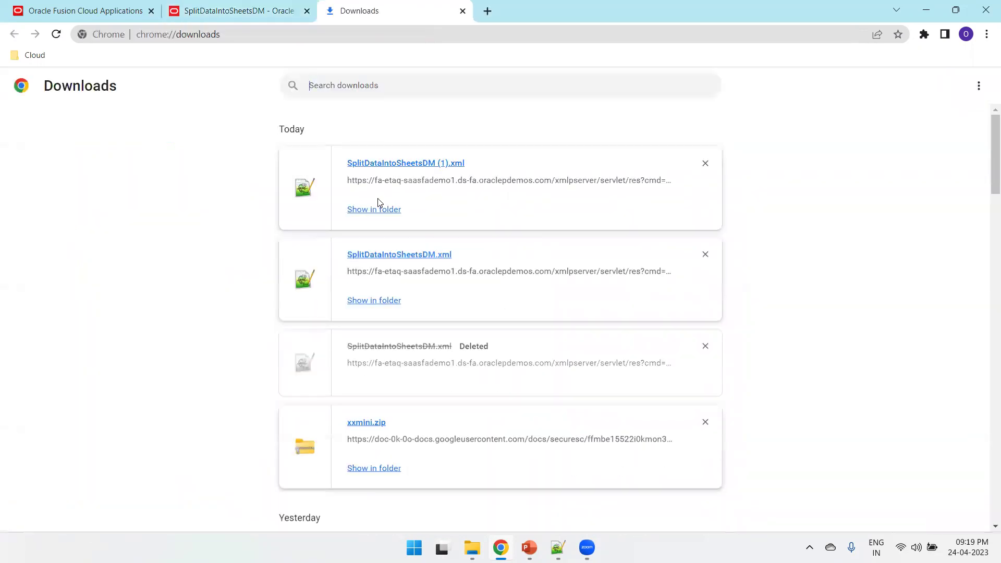
left_click(399, 210)
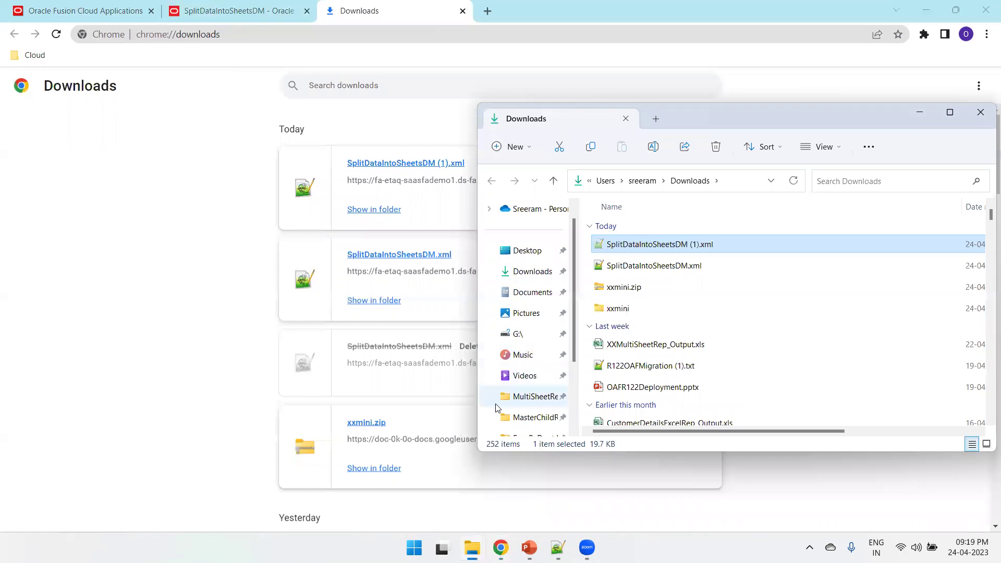
Put SplitDataIntoSheetsDM (1).xml from the downloads into the BIP_ExcelReports > SplitDataInMultipleSheets folder.
left_click(473, 546)
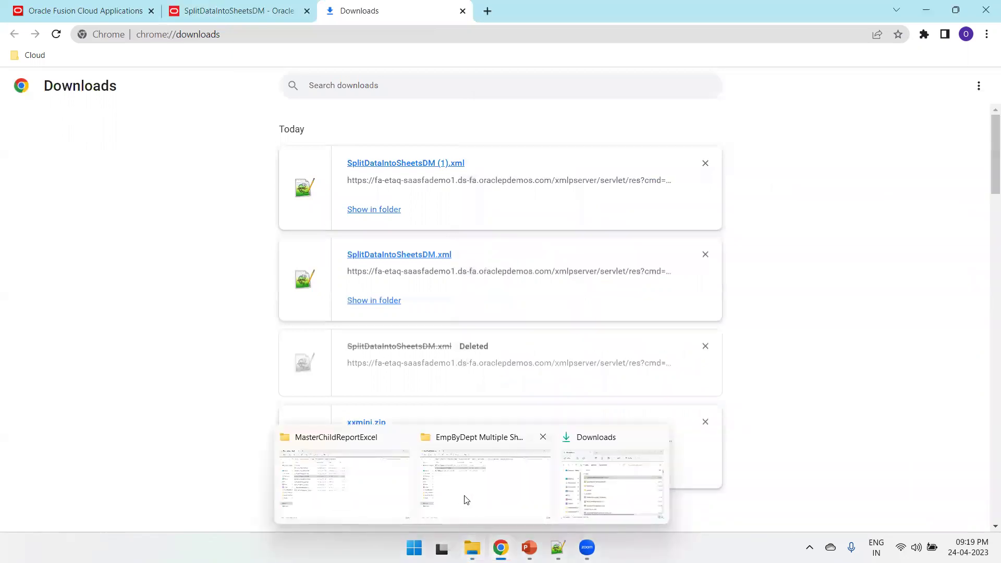
left_click(356, 499)
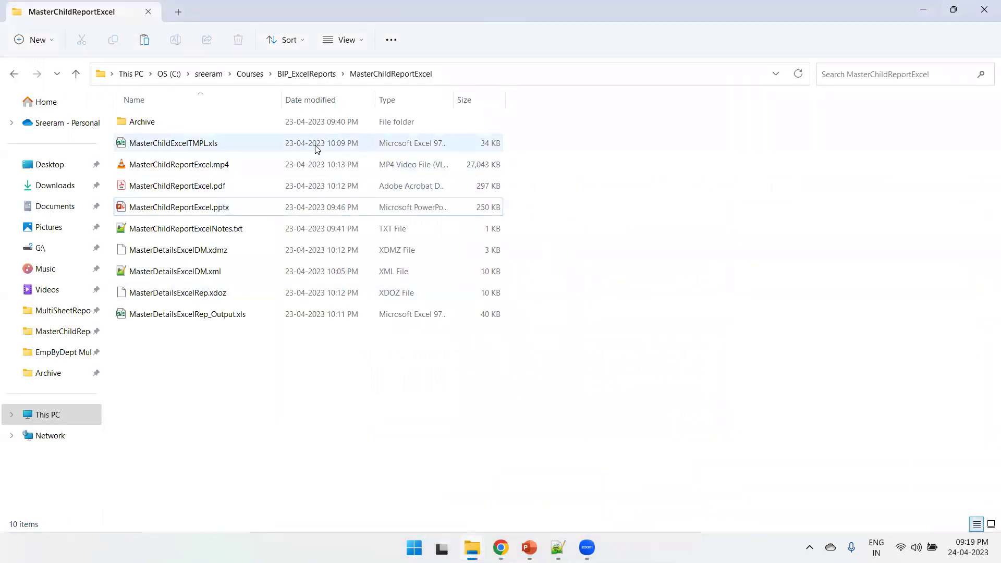
left_click(312, 76)
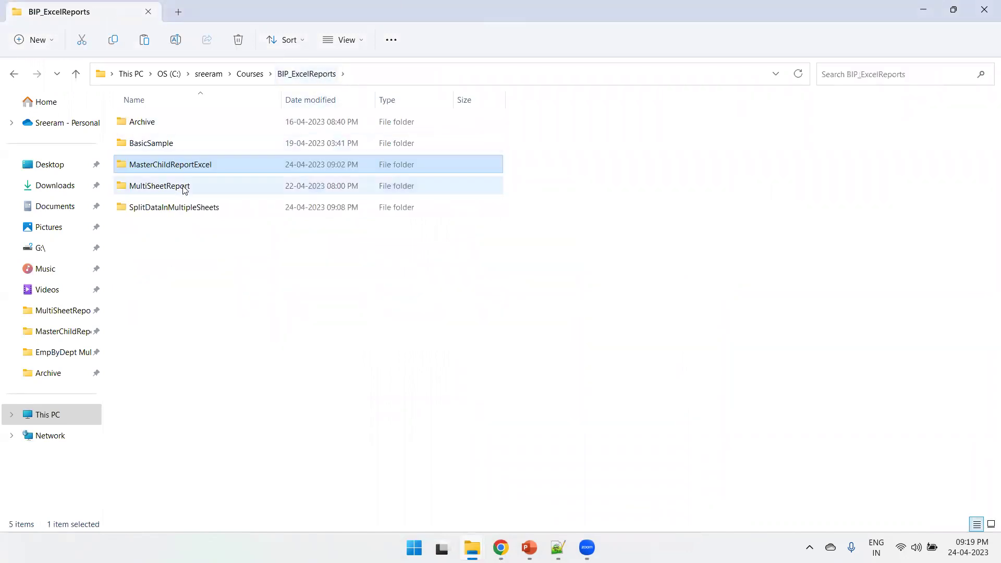
double_click(256, 207)
key("ctrl+v")
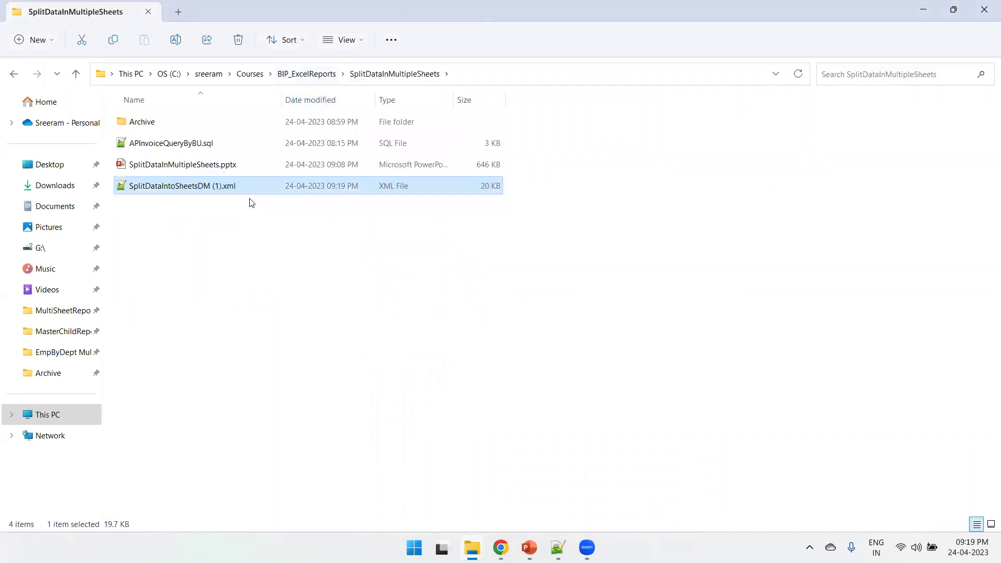
Open SplitDataIntoSheetsDM (1).xml in Notepad++, examine its G_BU and G_AP structure, and return to the SplitDataInMultipleSheets folder.
double_click(247, 186)
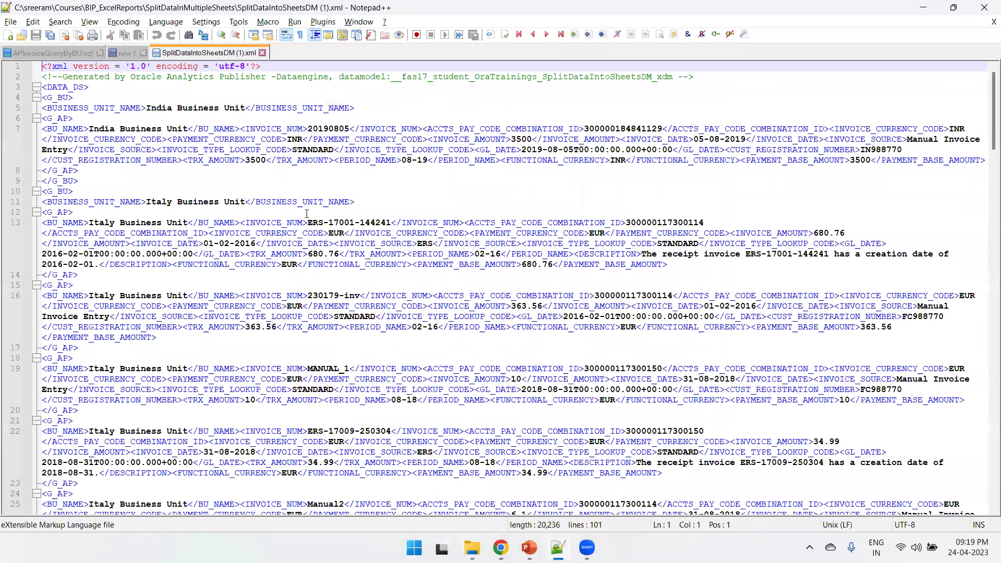
mouse_move(500, 547)
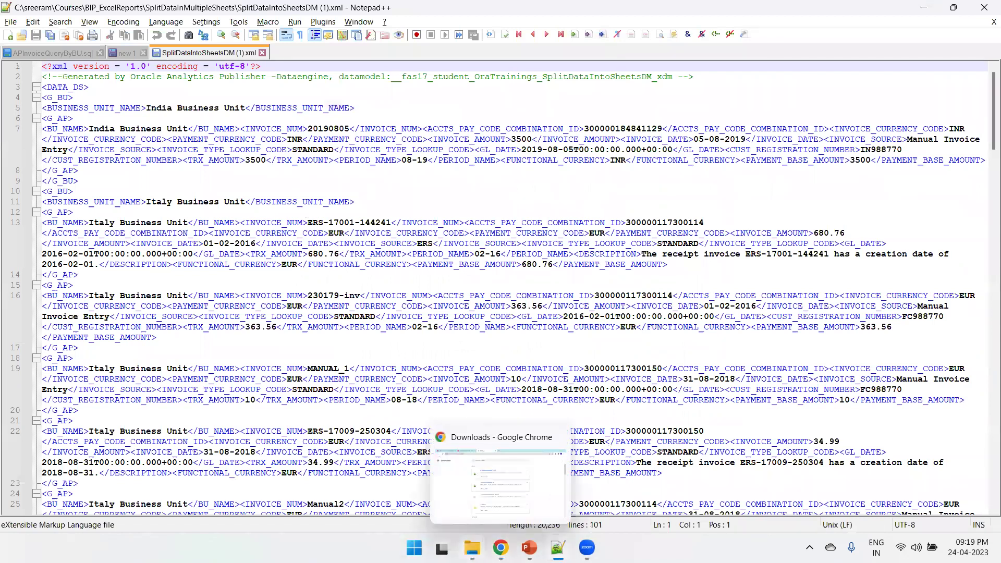
left_click(540, 438)
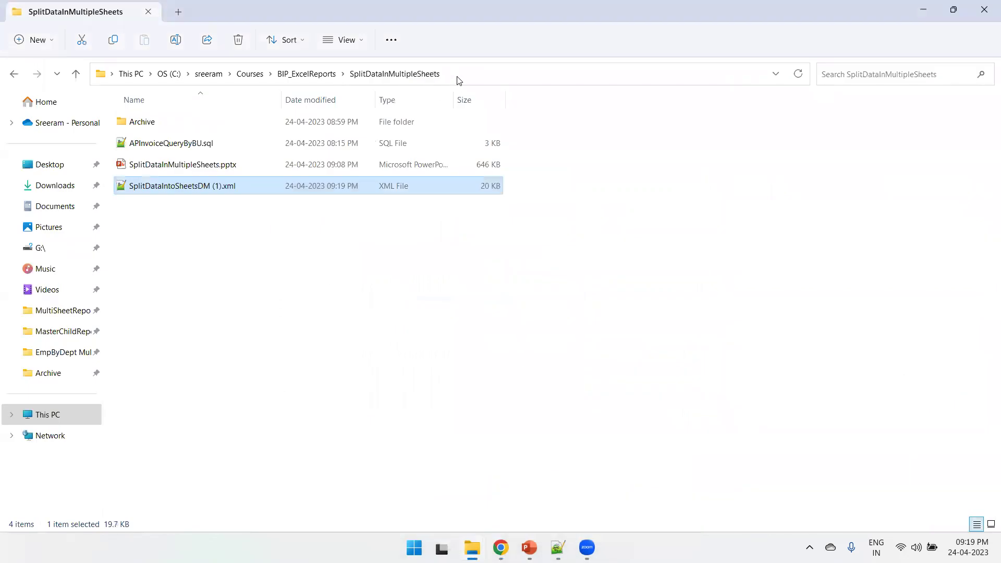
Copy the SplitDataInMultipleSheets folder path, then launch Excel and create a blank workbook.
left_click(458, 78)
key("super+r")
type("w")
key("BackSpace")
type("winword")
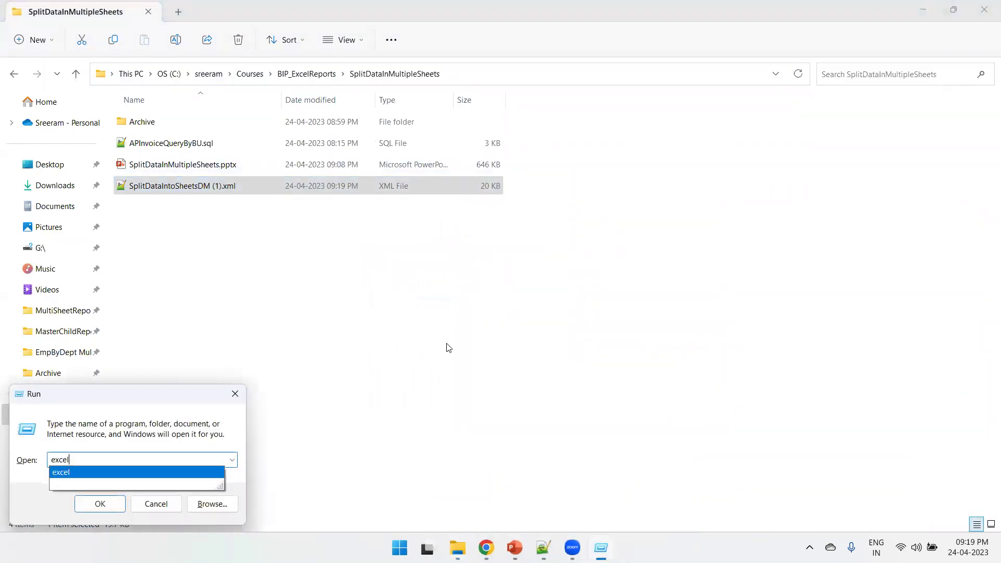
key("Return")
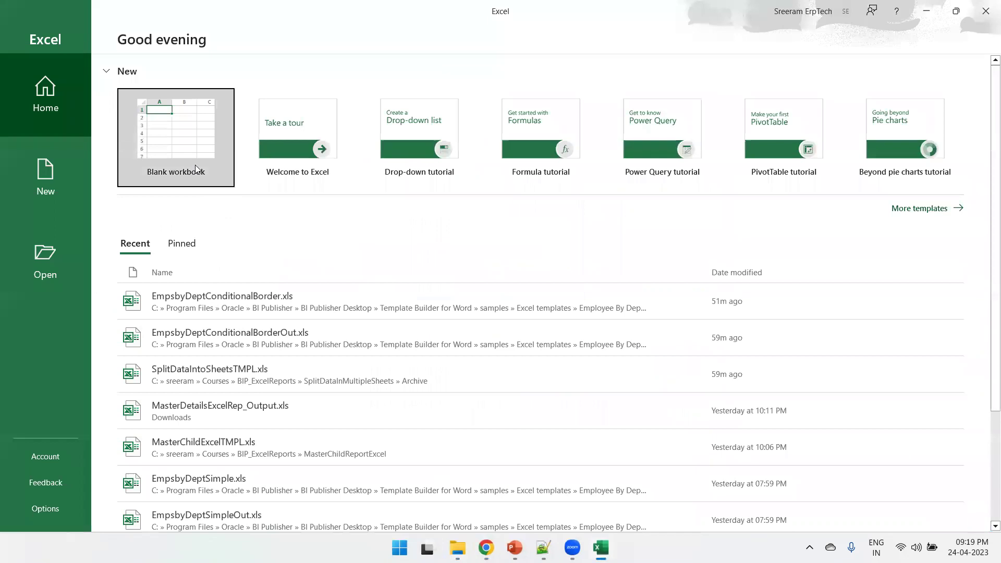
left_click(195, 165)
Start saving the new workbook and browse to the SplitDataInMultipleSheets folder using the copied path.
key("ctrl+s")
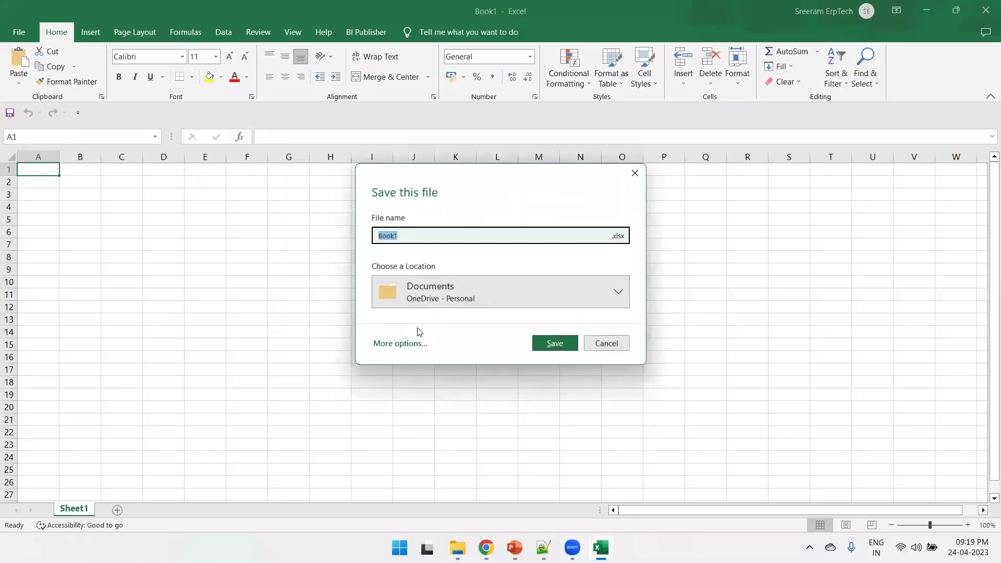
left_click(407, 344)
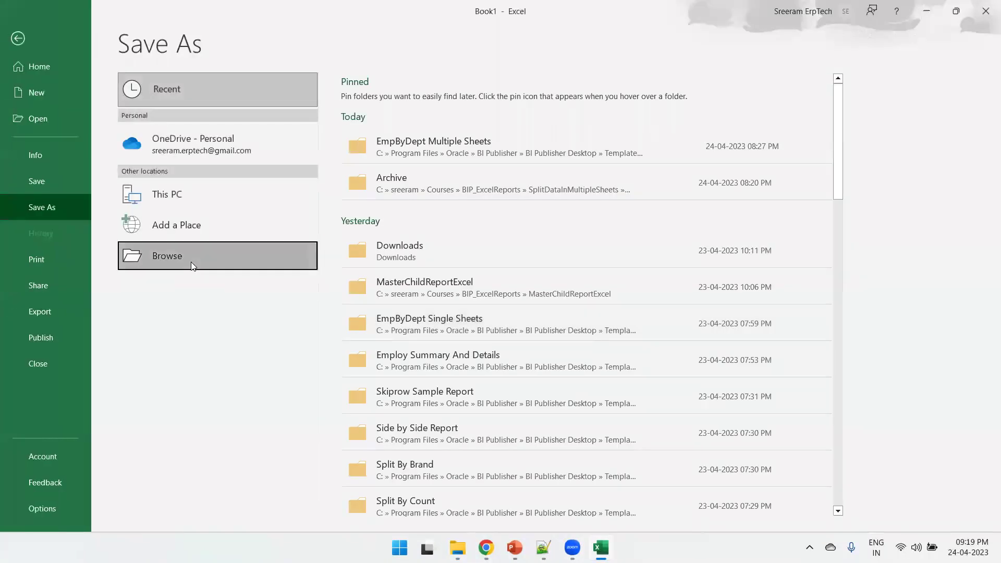
left_click(191, 262)
key("ctrl+v")
left_click(386, 308)
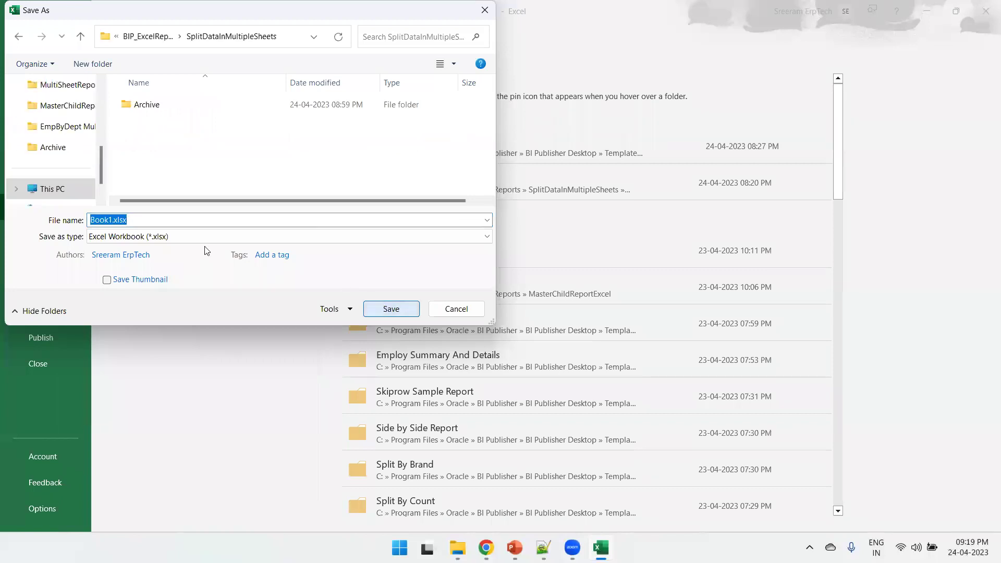
Save the workbook as SplitDataInMultipleSheetsTMPL in the Excel 97-2003 Workbook (*.xls) format.
left_click(180, 238)
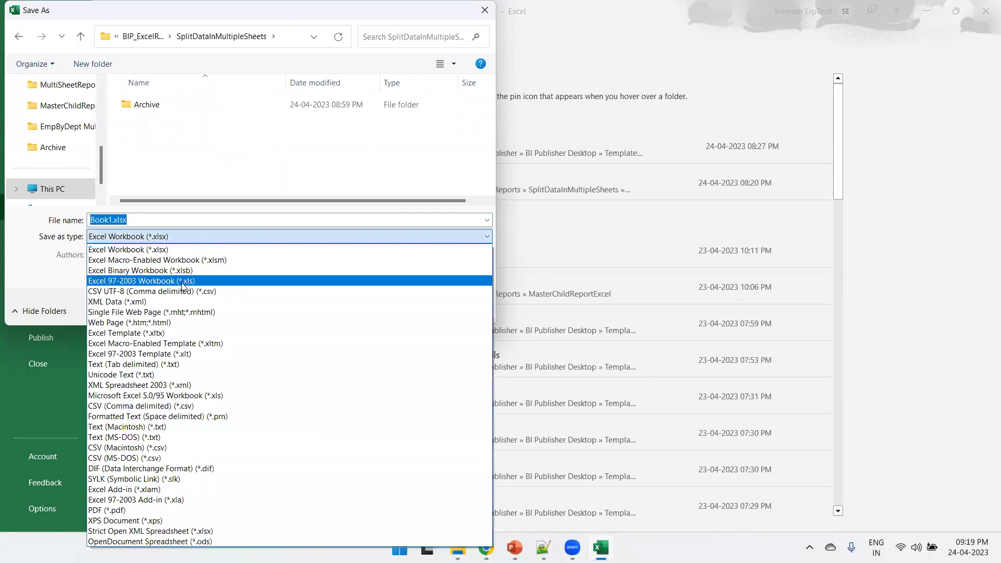
left_click(183, 282)
double_click(180, 220)
type("Sp")
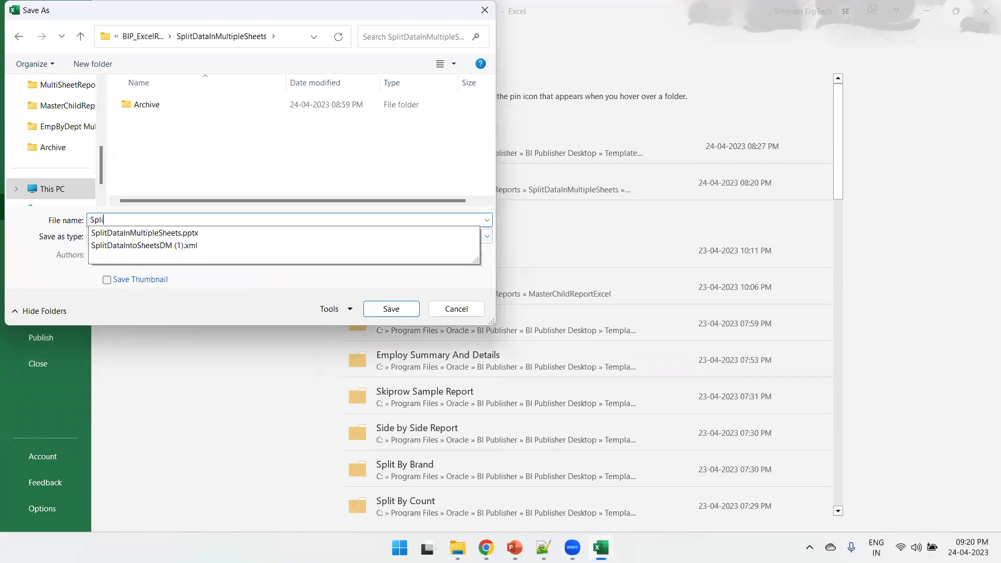
type("li")
key("Down")
key("BackSpace")
key("BackSpace")
key("BackSpace")
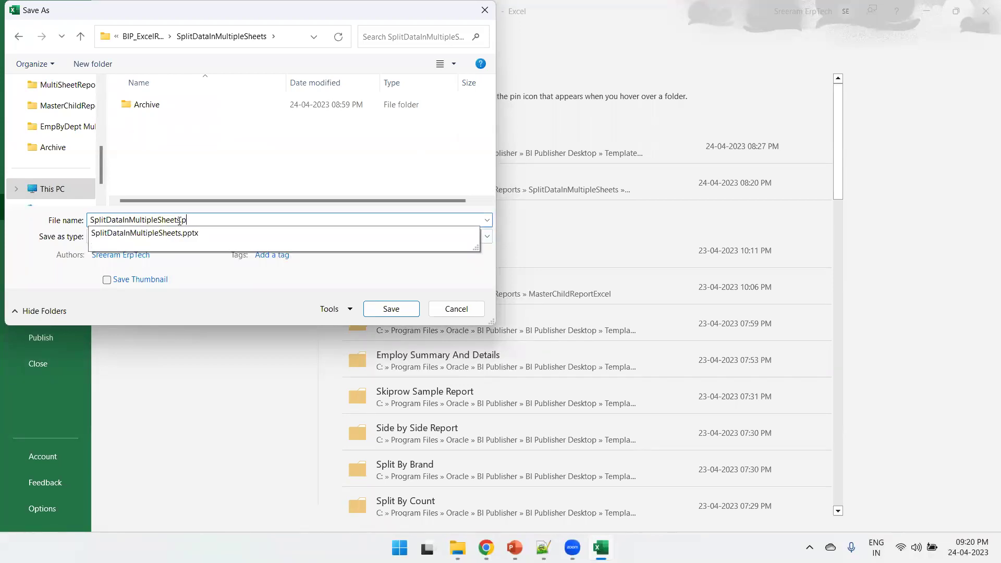
type("TMPL")
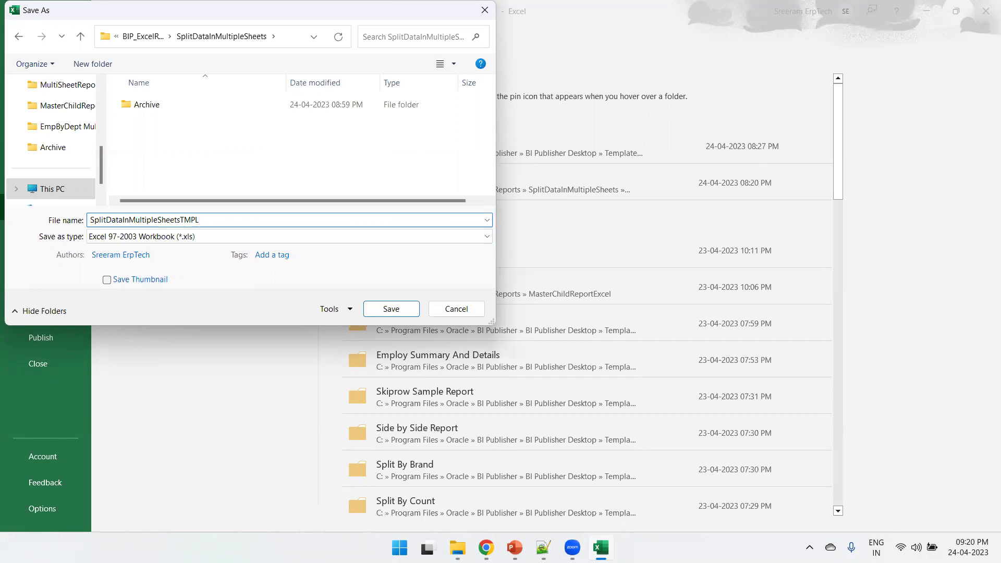
left_click(391, 309)
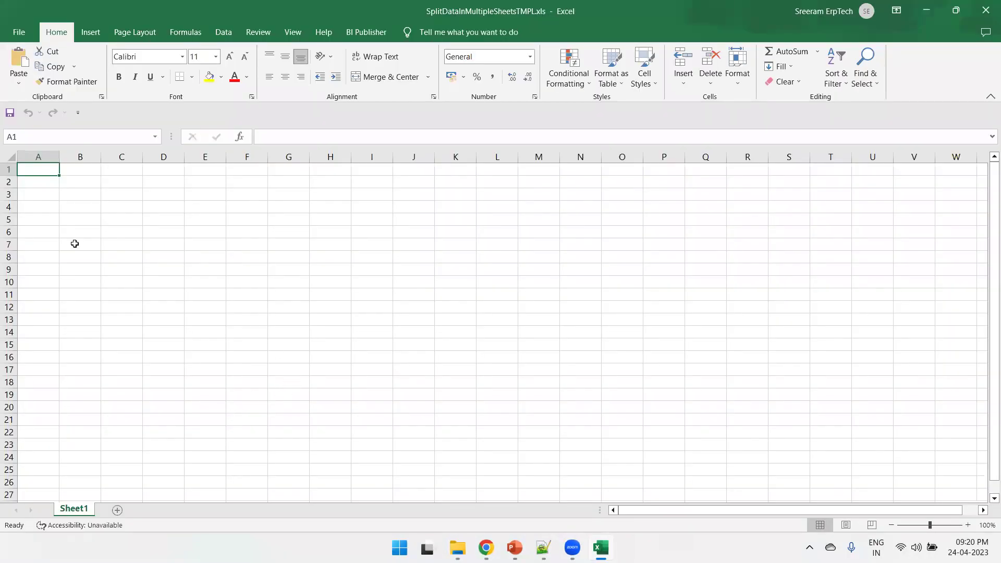
Merge and center cells A1:G3 for a title, with bold text and font size 16.
left_click_drag(282, 192, 5, 164)
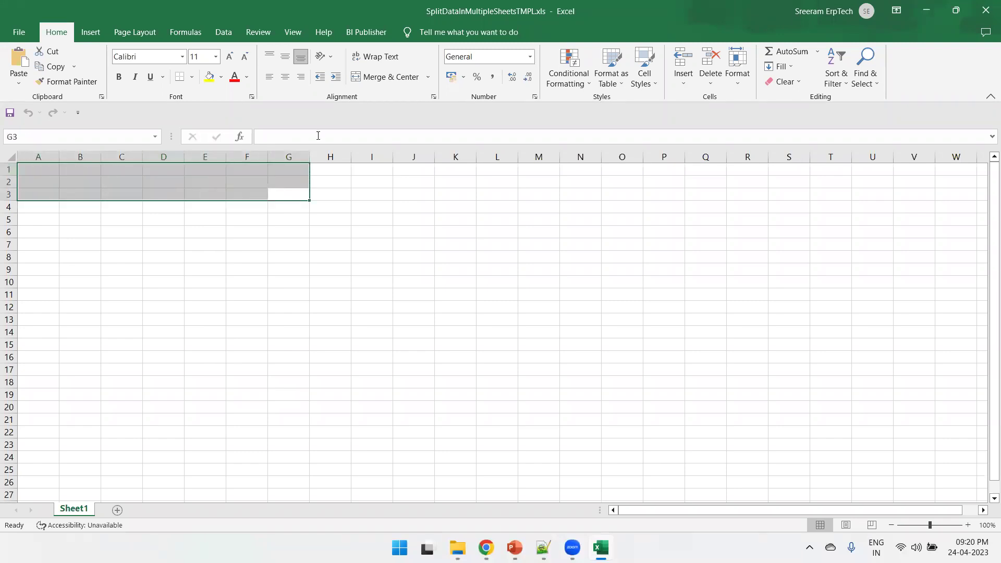
left_click(385, 76)
left_click(119, 77)
left_click(208, 58)
type("1")
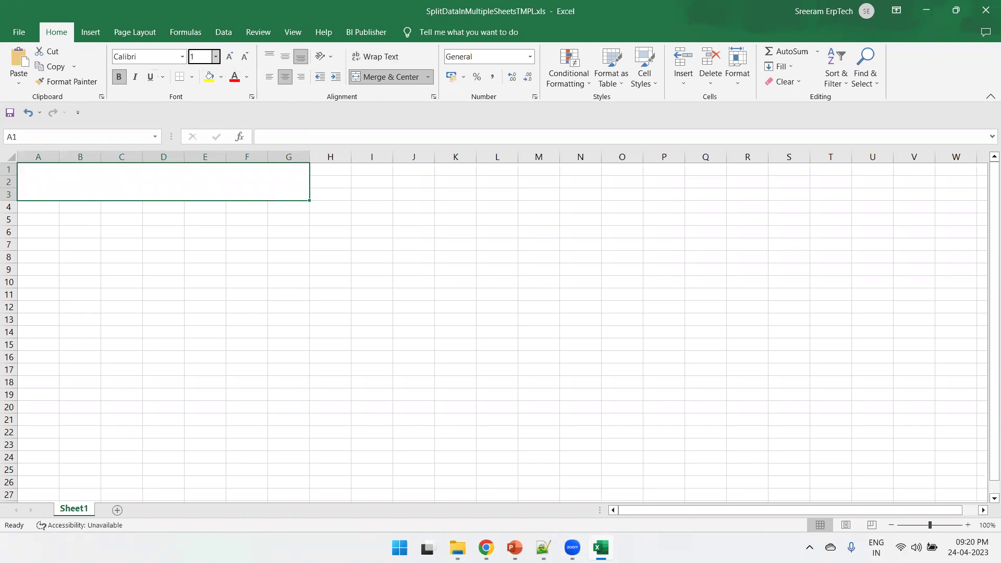
type("6")
key("Return")
Enter the title "AP Invoices Report" in the merged cell A1.
type("AP Invoices")
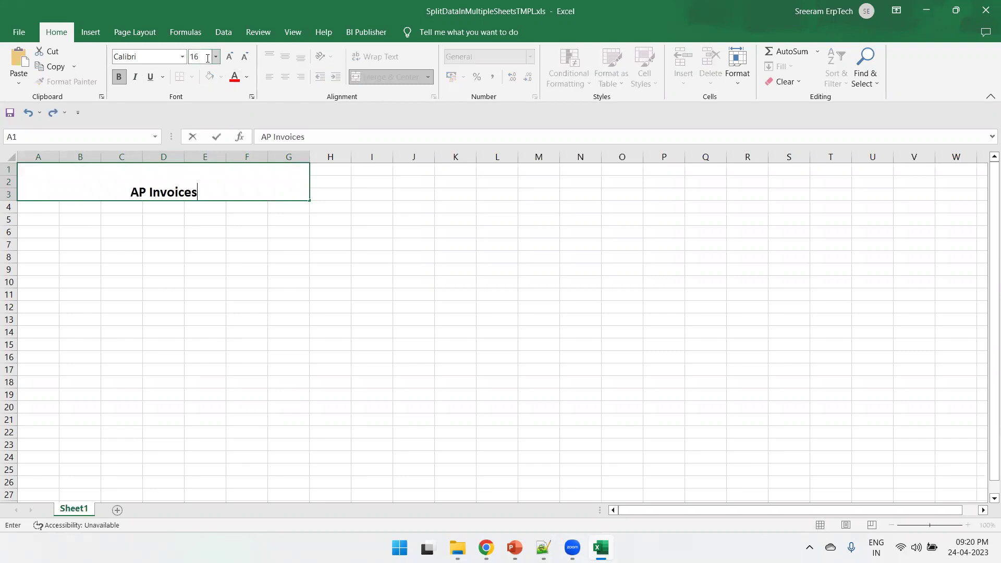
type(" Report")
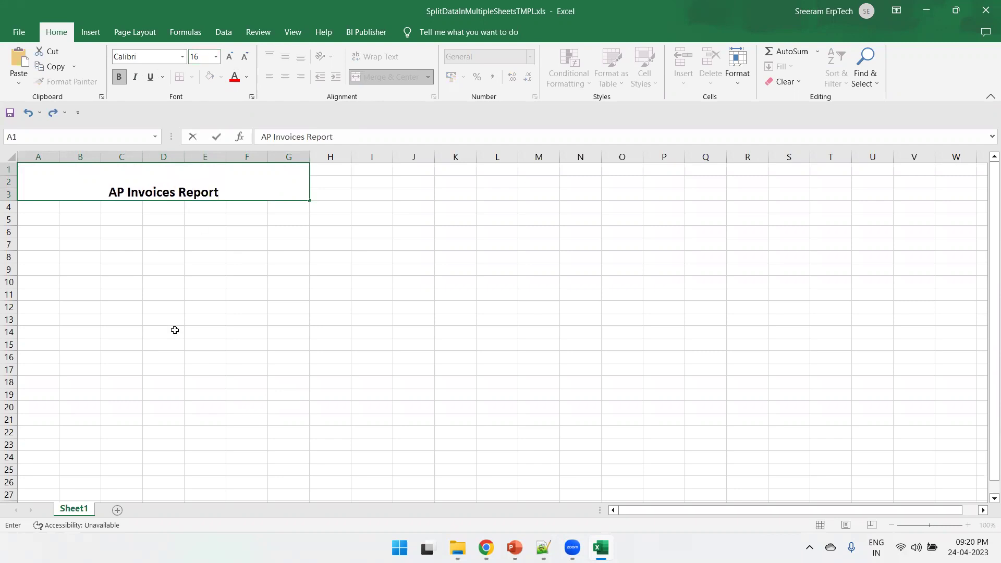
left_click(174, 331)
Copy the BUSINESS_UNIT_NAME label from the data model's table view into cell A5 and fit column A's width to it.
left_click(47, 218)
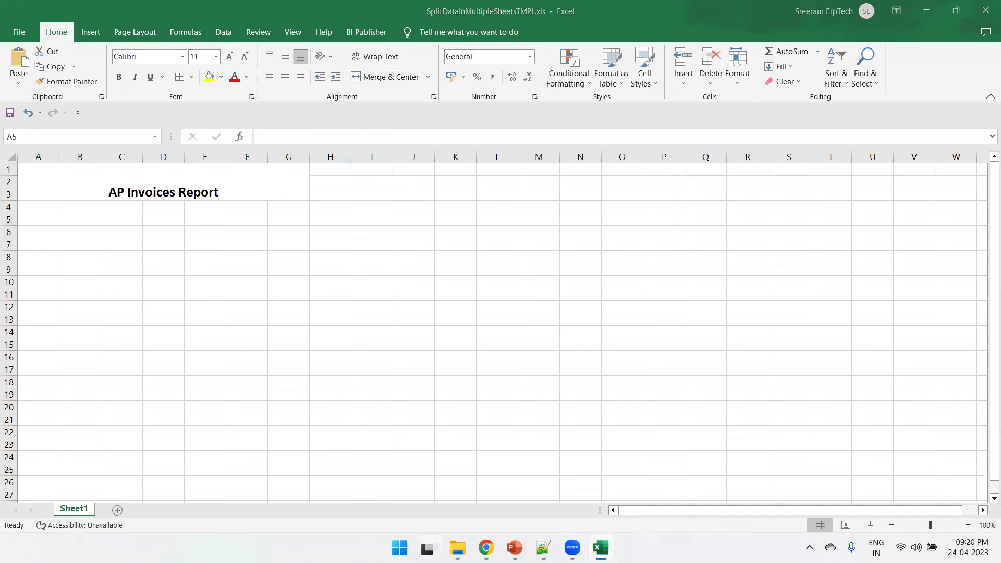
key("alt+Tab")
left_click(237, 10)
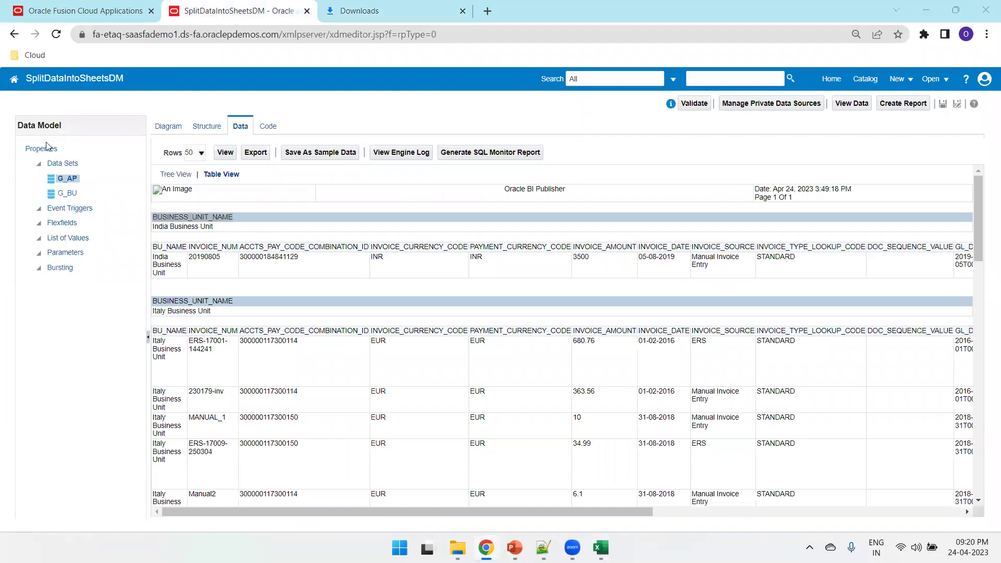
key("alt+Tab")
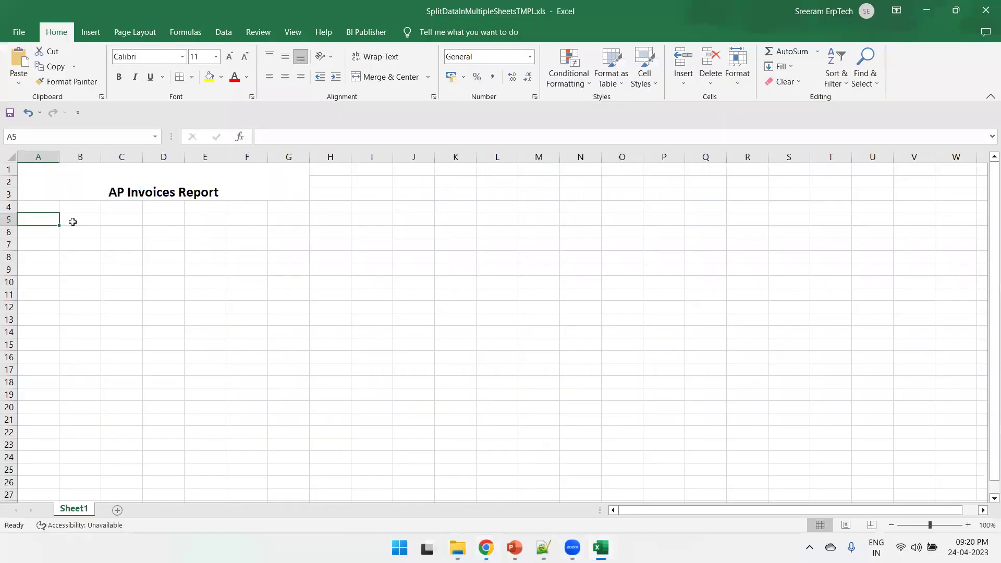
type("BUSINESS_UNIT_NAME")
double_click(59, 157)
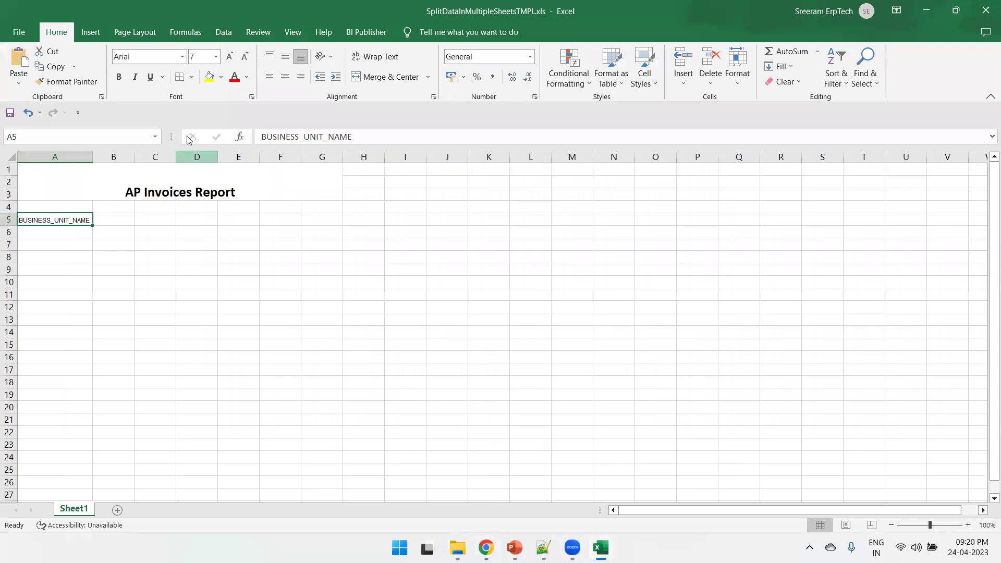
Make the BUSINESS_UNIT_NAME label in A5 bold and give the cell a gray fill.
left_click(119, 77)
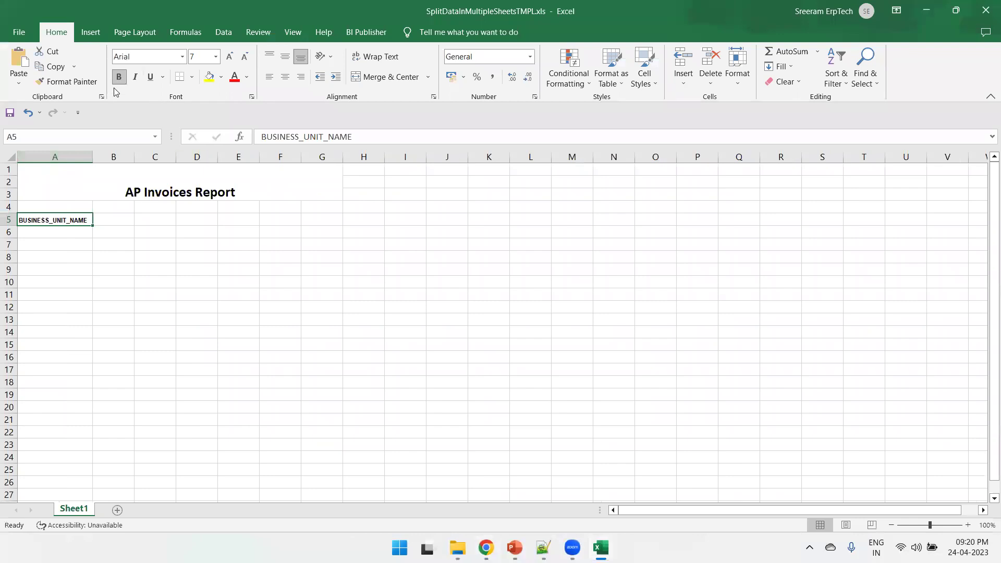
left_click(221, 77)
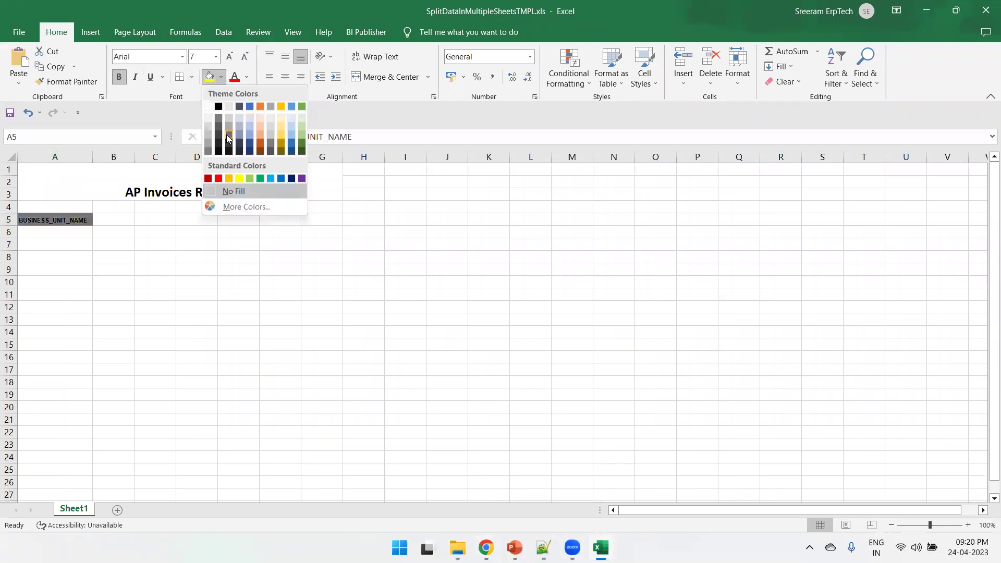
left_click(228, 129)
left_click(119, 77)
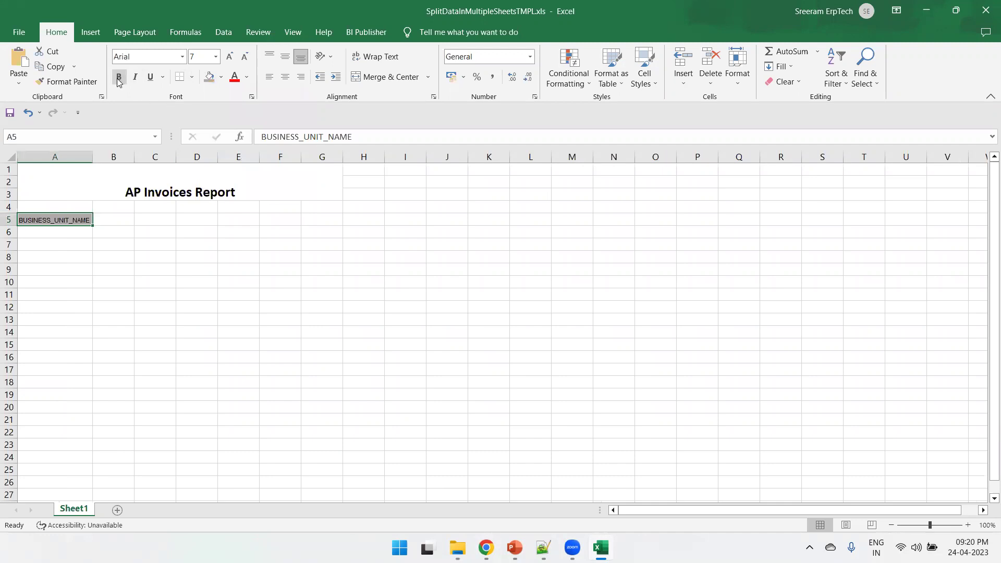
left_click(119, 77)
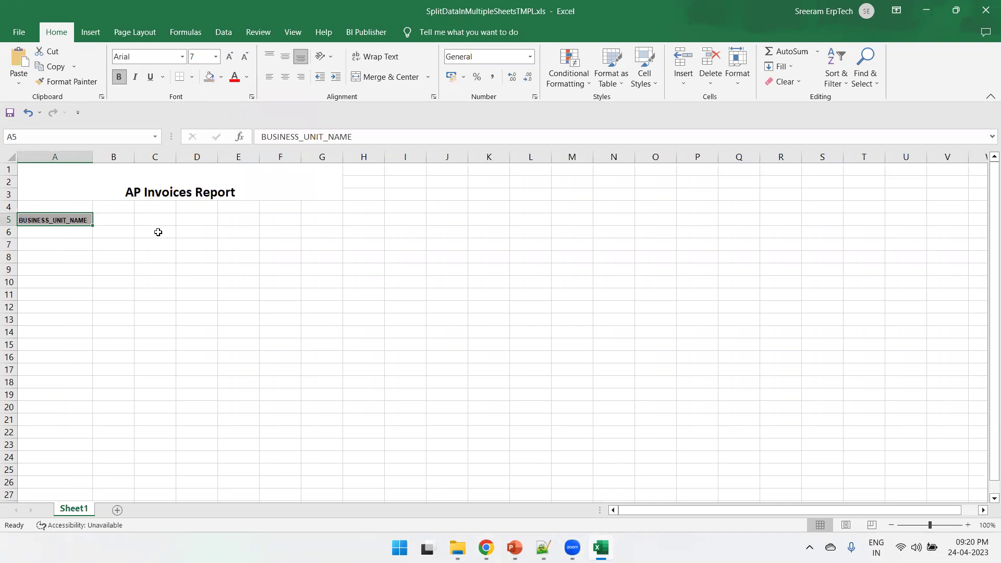
Set the font size of the BUSINESS_UNIT_NAME label in A5 to 11.
scroll(158, 232, "up", 1, "ctrl")
left_click(200, 57)
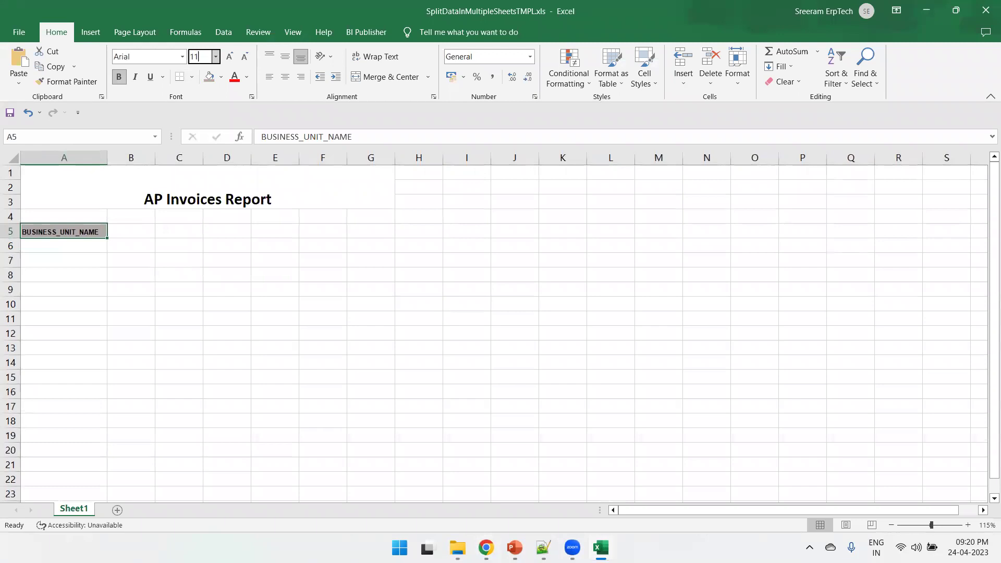
key("Return")
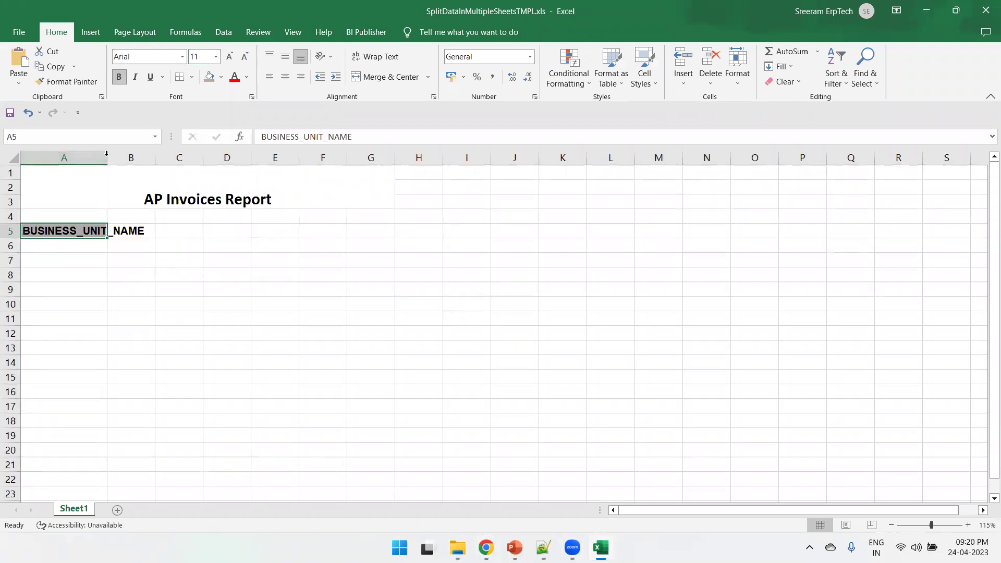
Fit column A's width to its label and load SplitDataIntoSheetsDM (1).xml as the template's sample XML data.
double_click(107, 157)
left_click(133, 247)
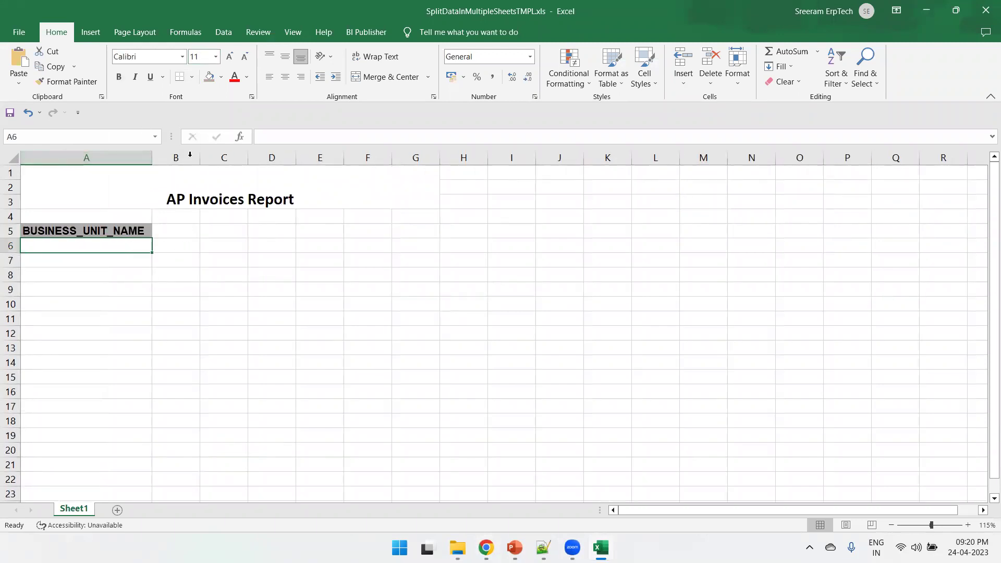
left_click(376, 35)
left_click(212, 78)
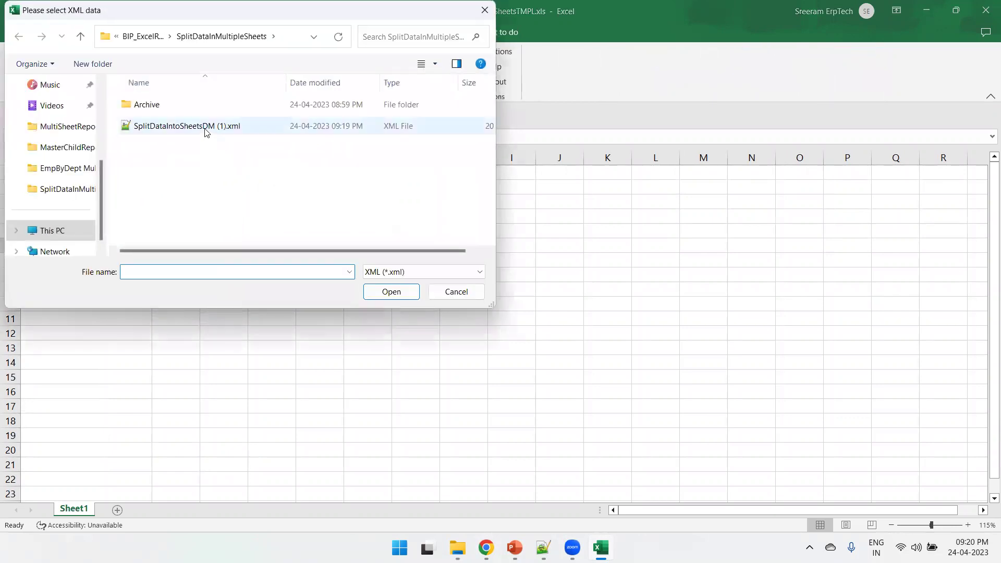
double_click(205, 128)
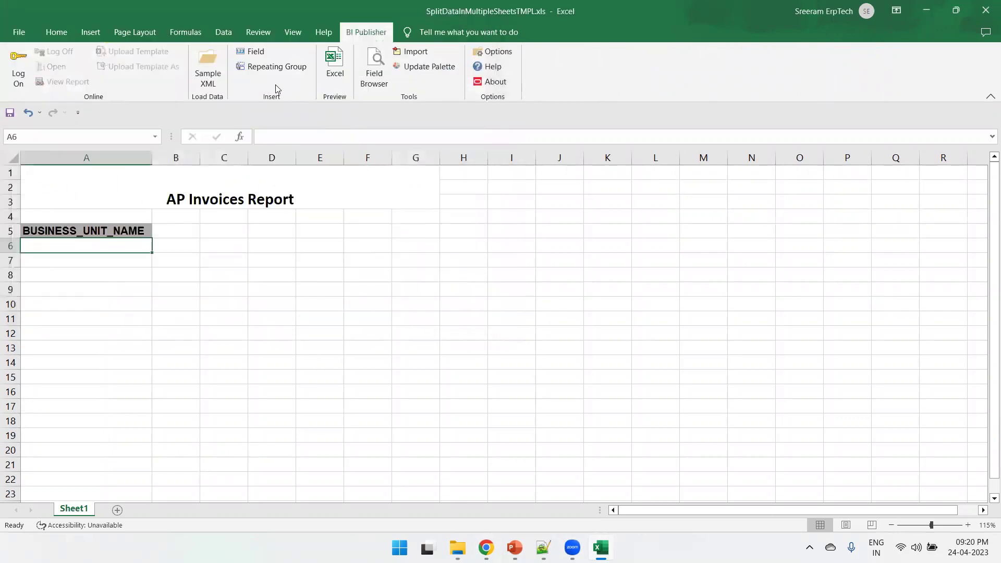
Insert the BUSINESS_UNIT_NAME field from G_BU into cell A6, accepting the creation of the metadata sheet.
left_click(253, 51)
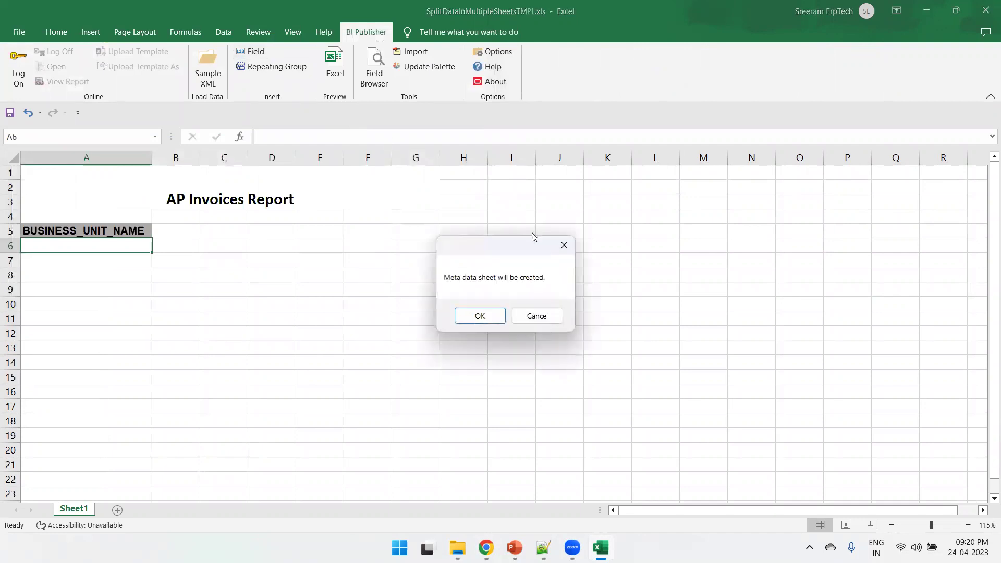
left_click(476, 317)
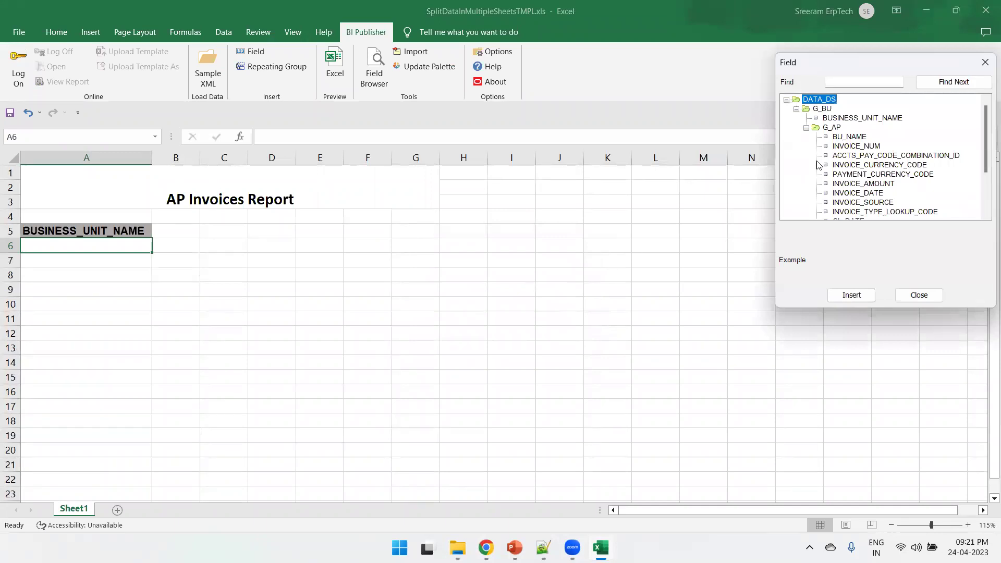
left_click(845, 120)
left_click(870, 294)
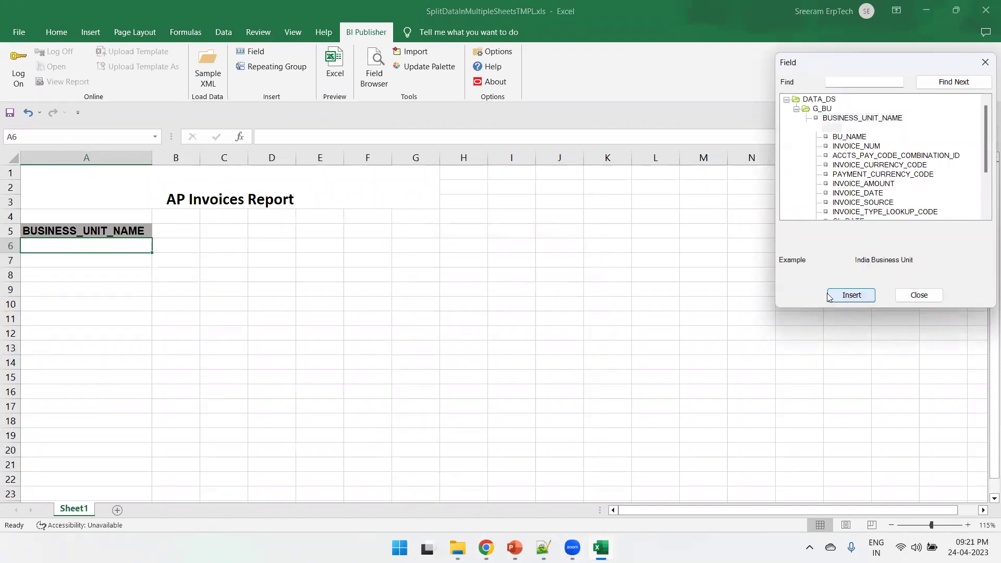
left_click(921, 295)
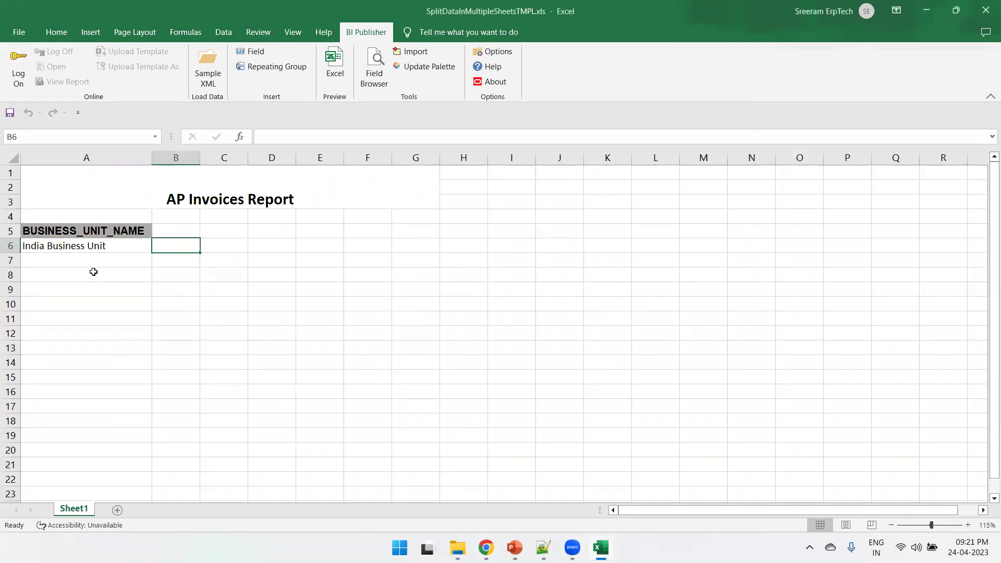
Copy the invoice column labels BU_NAME through GL_DATE from the data model's table view in Chrome into row 9 of the Excel template, starting at A9.
key("alt+Tab")
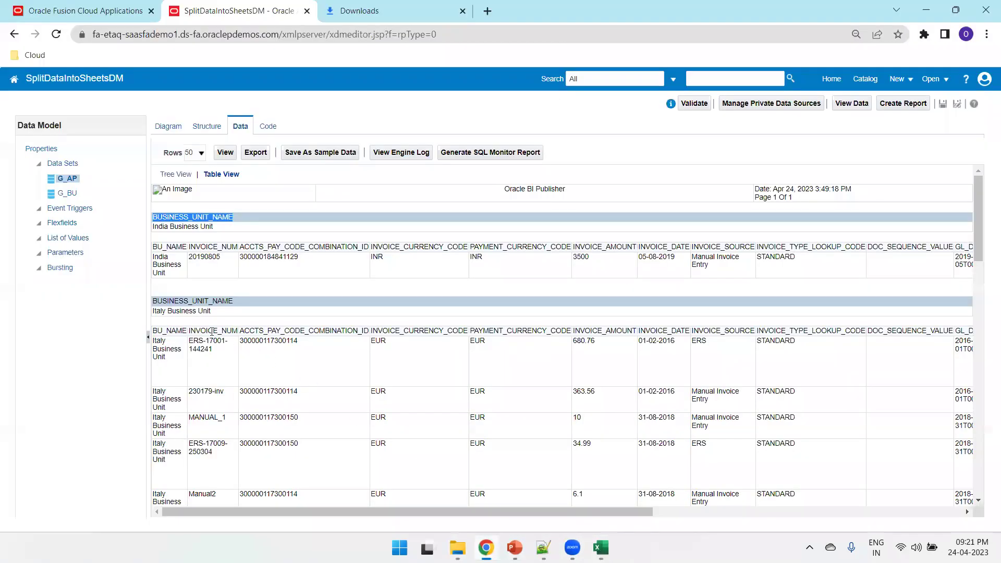
left_click_drag(154, 329, 980, 331)
left_click(779, 338)
left_click_drag(154, 330, 470, 334)
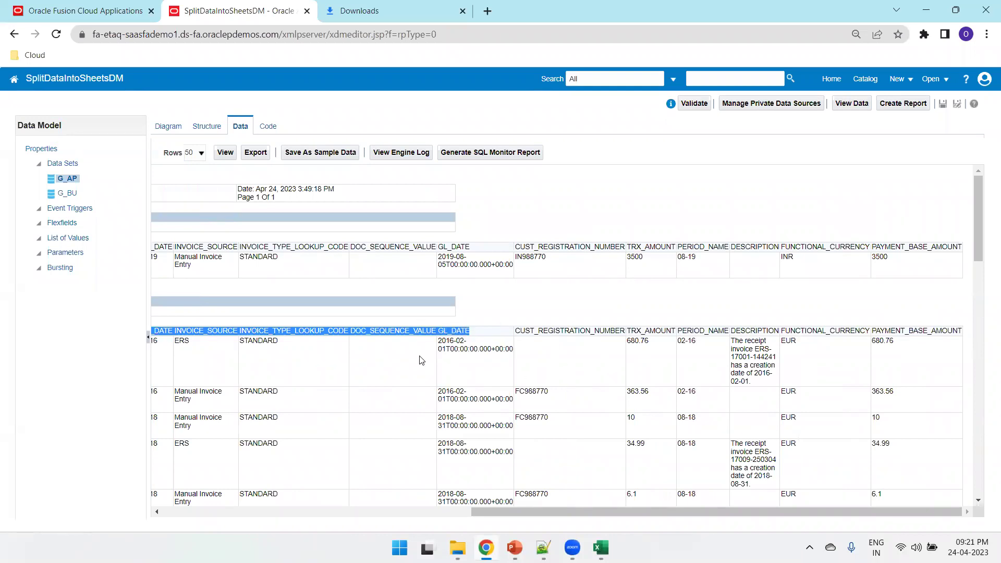
key("alt+Tab")
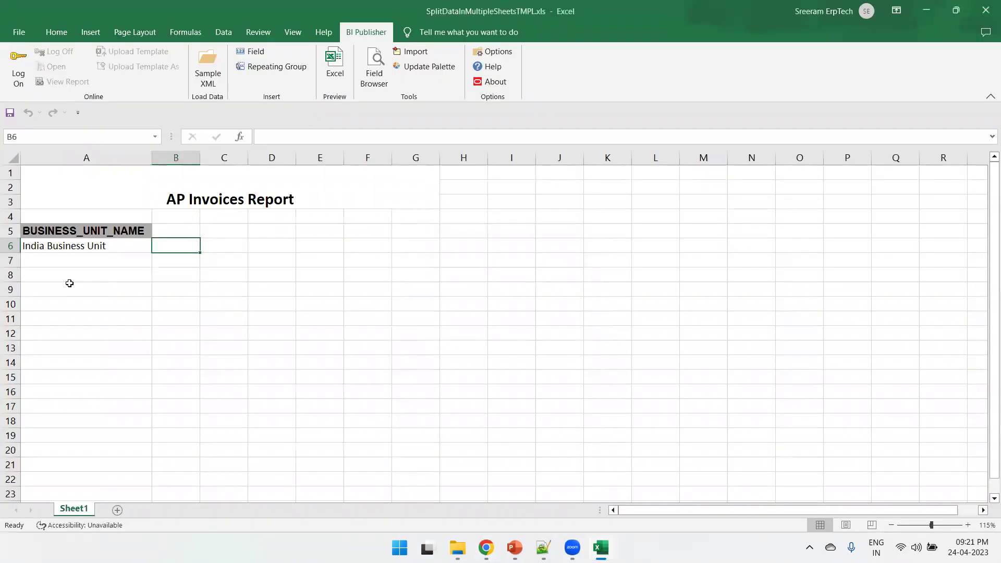
left_click(69, 283)
type("BU_NAME\tINVOICE_NUM\tACCTS_PAY_CODE_COMBINATION_ID\tINVOICE_CURRENCY_CODE\tPAYMENT_CURRENCY_CODE\tINVOICE_AMOUNT\tINVOICE_DATE\tINVOICE_SOURCE\tINVOICE_TYPE_LOOKUP_CODE\tDOC_SEQUENCE_VALUE\tGL_DATE")
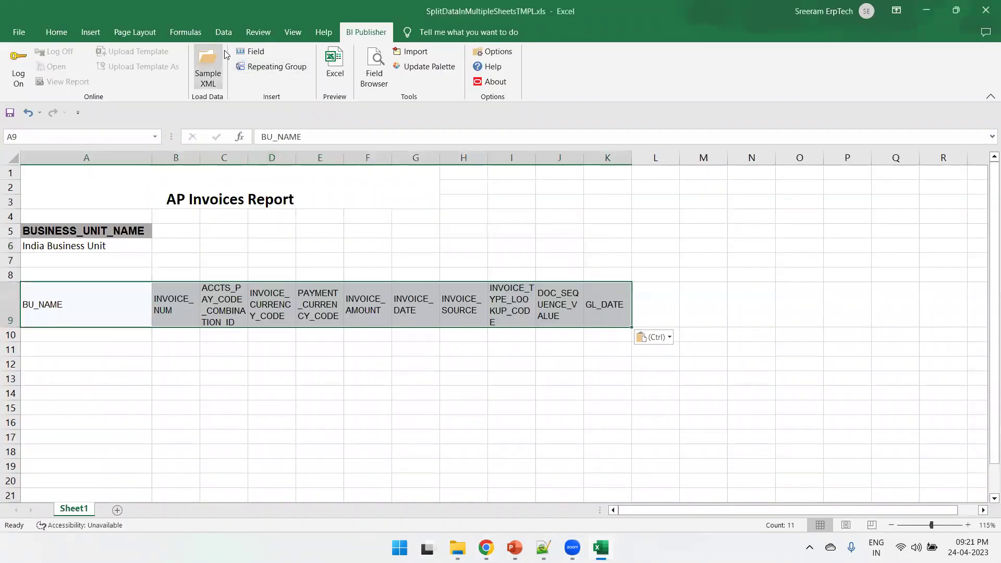
Turn off text wrapping for the labels in A9:K9, make them bold and give them a light gray fill.
left_click(56, 32)
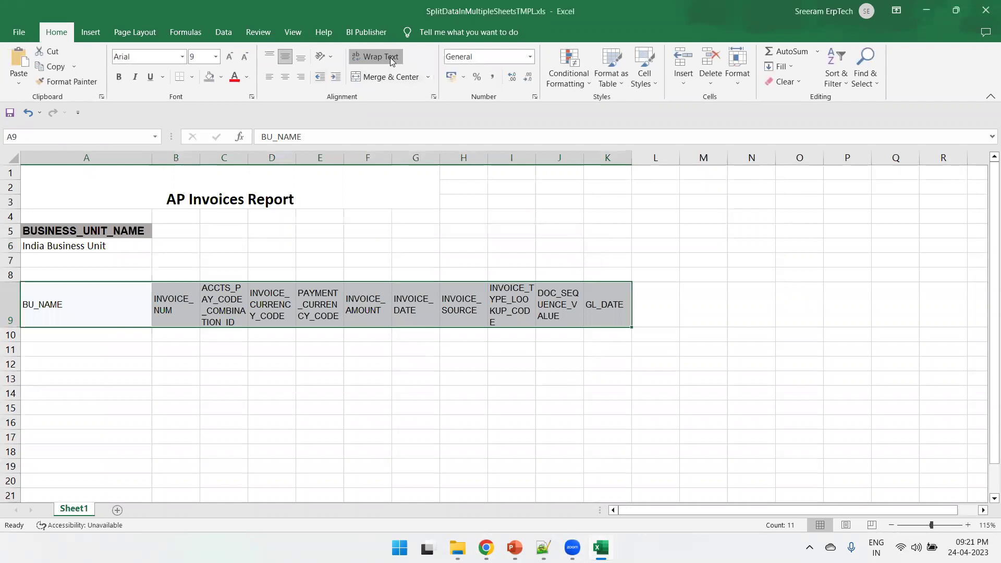
left_click(390, 57)
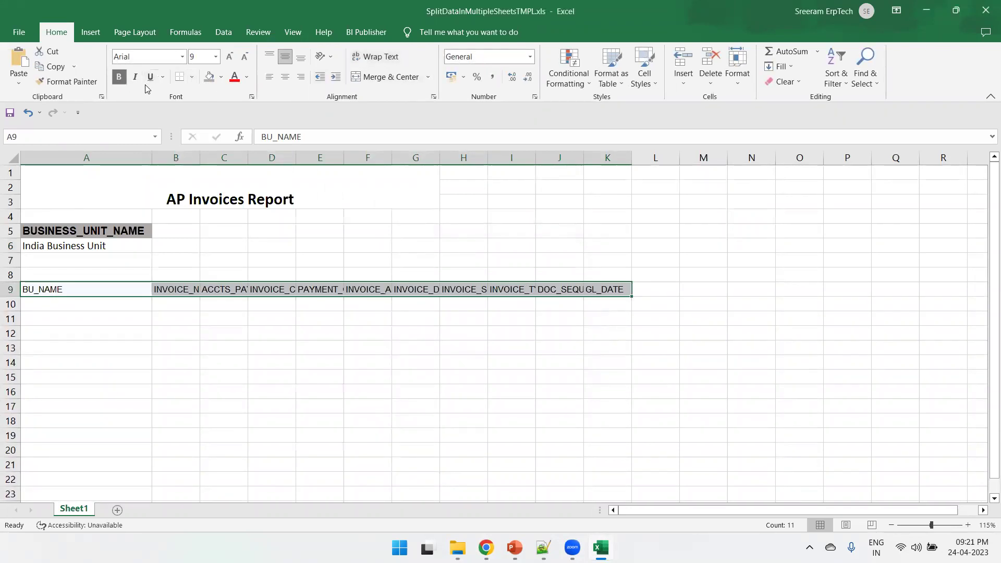
left_click(119, 76)
left_click(221, 77)
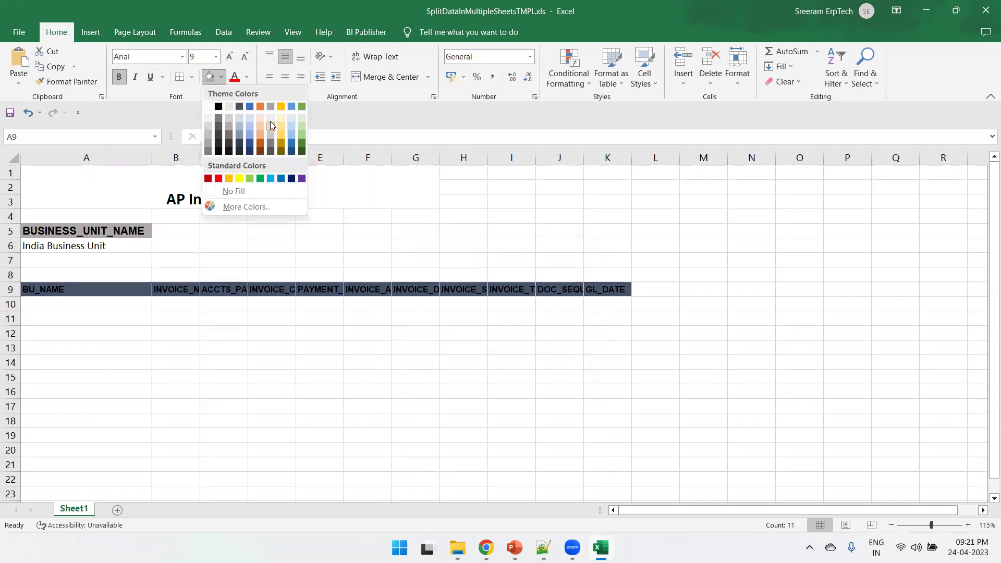
left_click(269, 120)
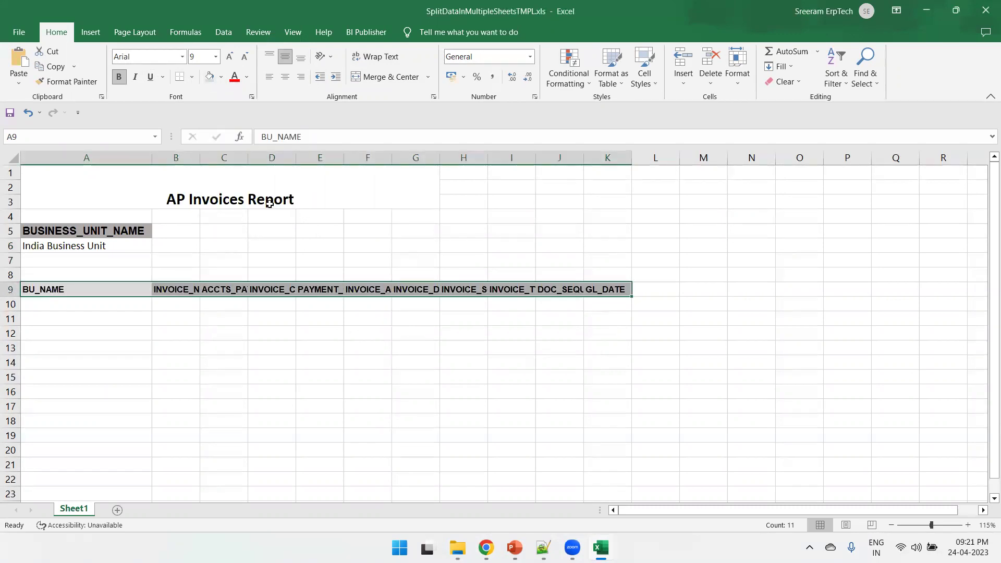
left_click(367, 333)
Fit the widths of all columns in the sheet to their contents.
left_click(11, 158)
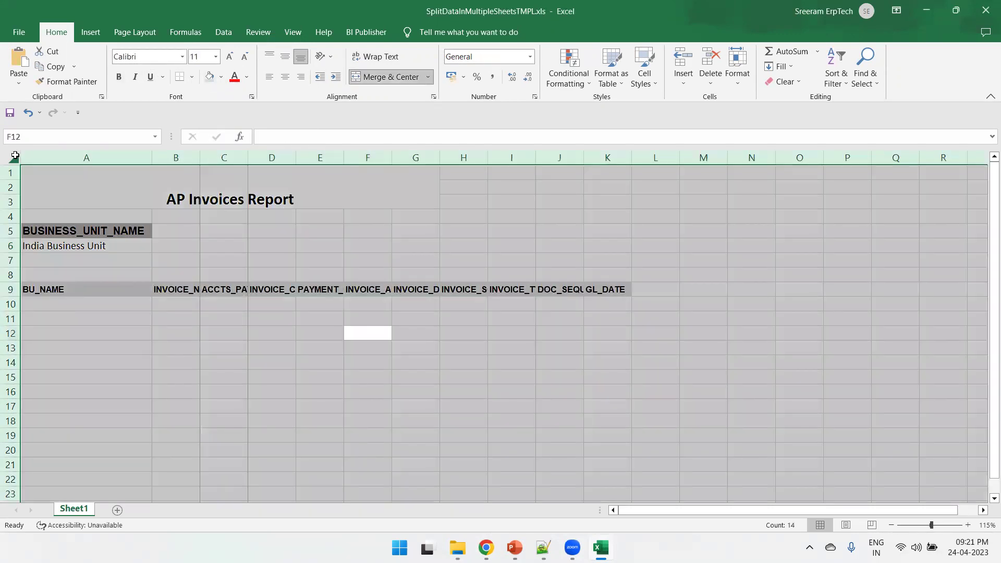
double_click(148, 153)
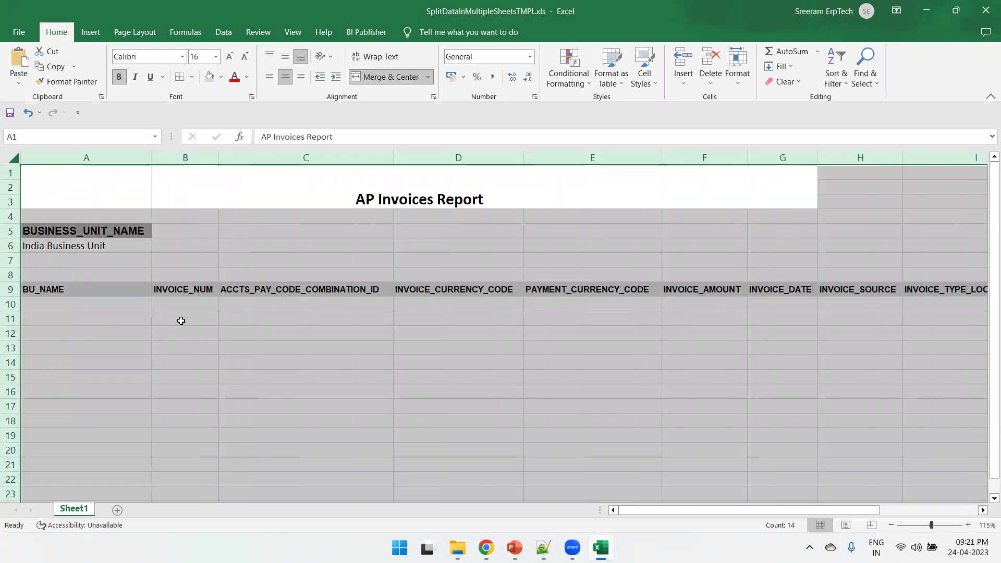
scroll(191, 319, "down", 1, "ctrl")
left_click(194, 312)
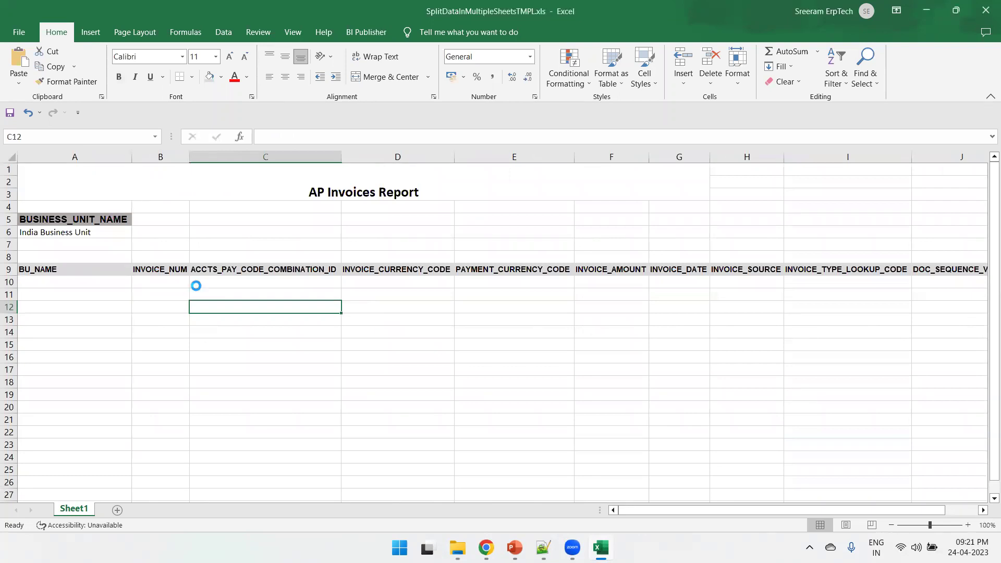
scroll(196, 286, "down", 1, "ctrl")
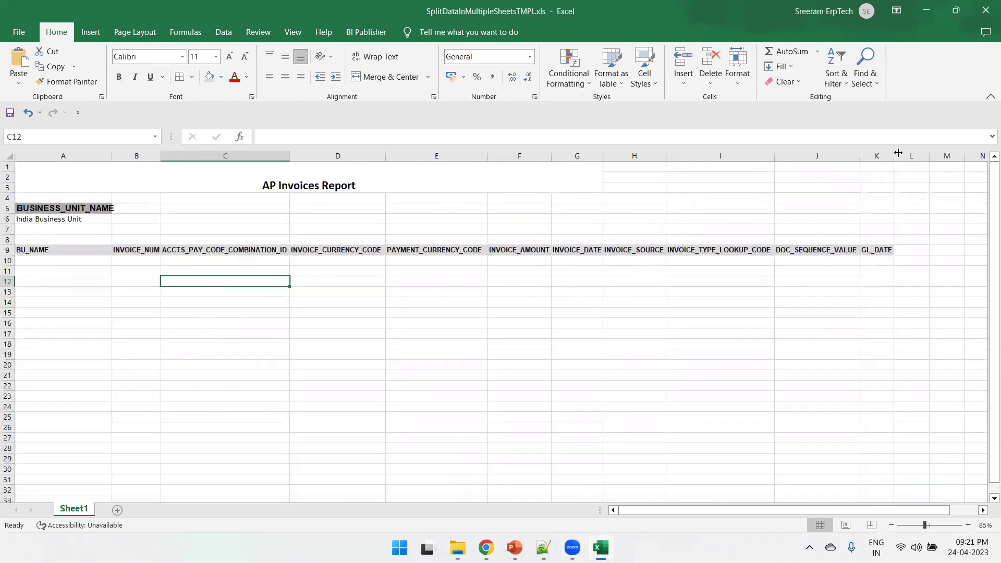
Insert the G_AP fields BU_NAME, INVOICE_NUM, ACCTS_PAY_CODE_COMBINATION_ID, INVOICE_CURRENCY_CODE and PAYMENT_CURRENCY_CODE into cells A10 to E10.
left_click(61, 260)
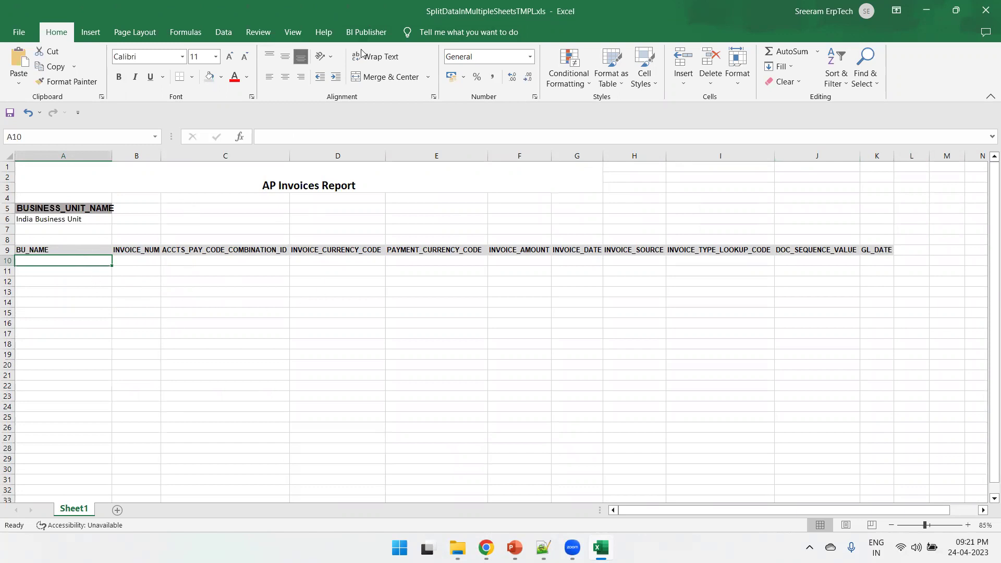
left_click(366, 32)
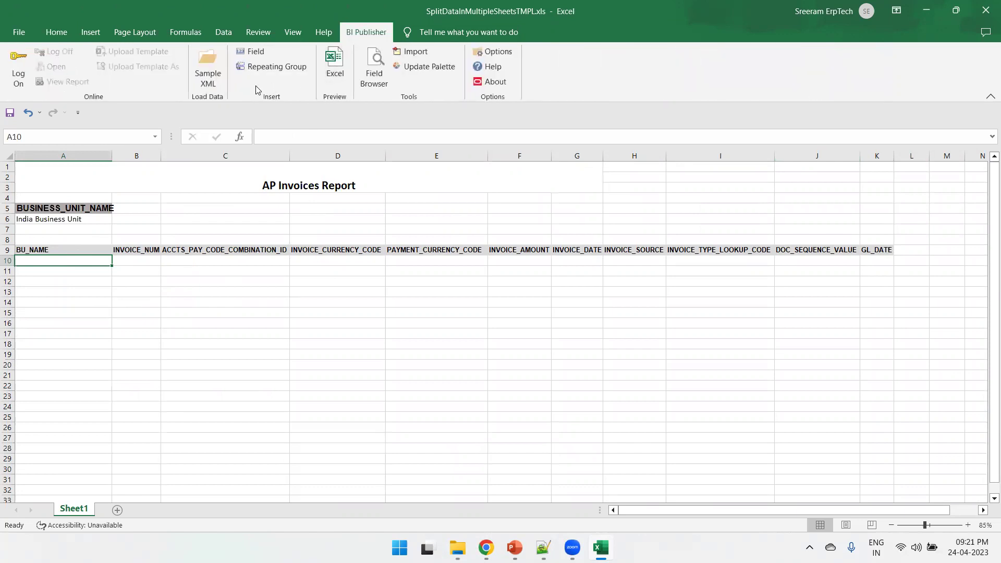
left_click(256, 51)
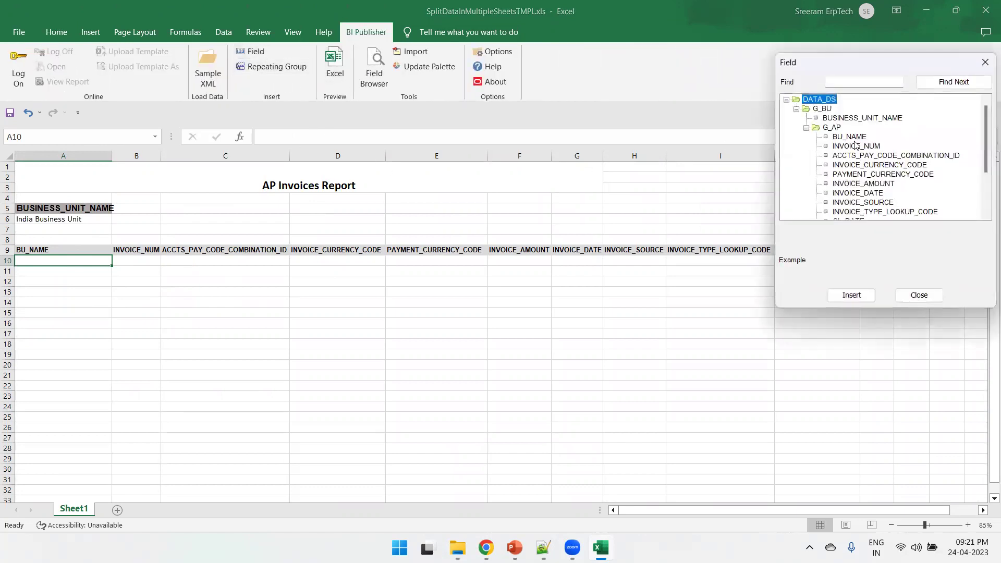
left_click(854, 139)
double_click(850, 137)
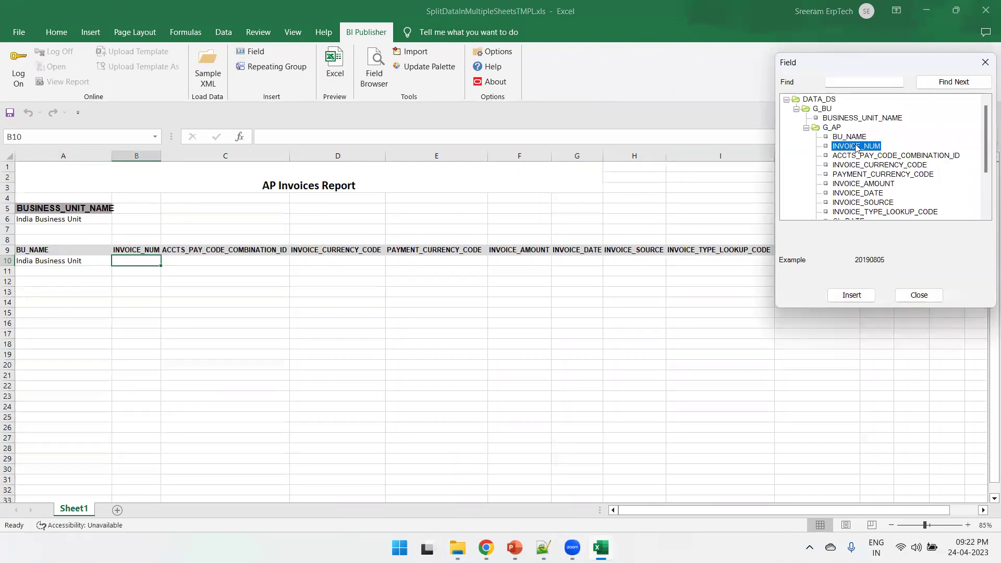
left_click(852, 295)
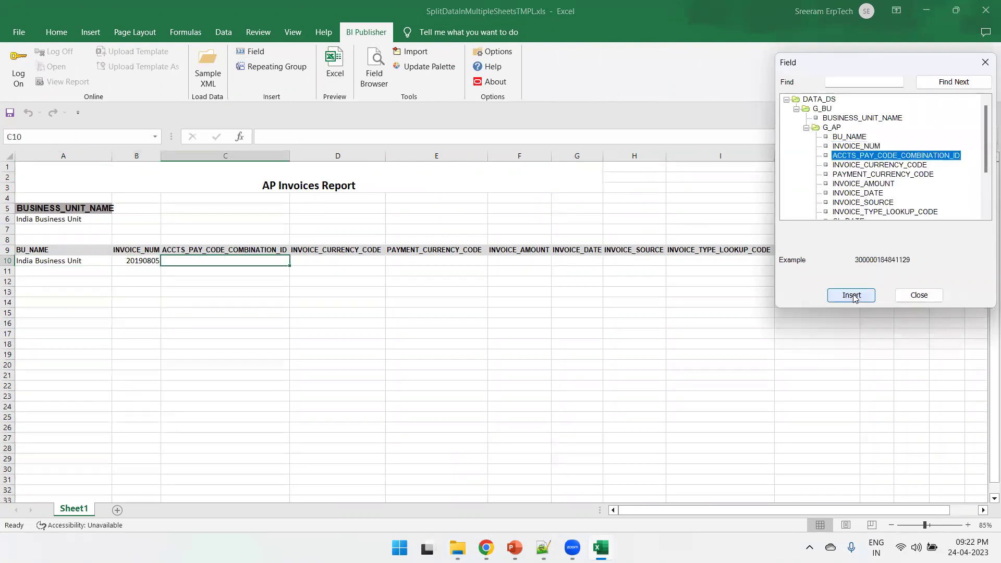
left_click(852, 295)
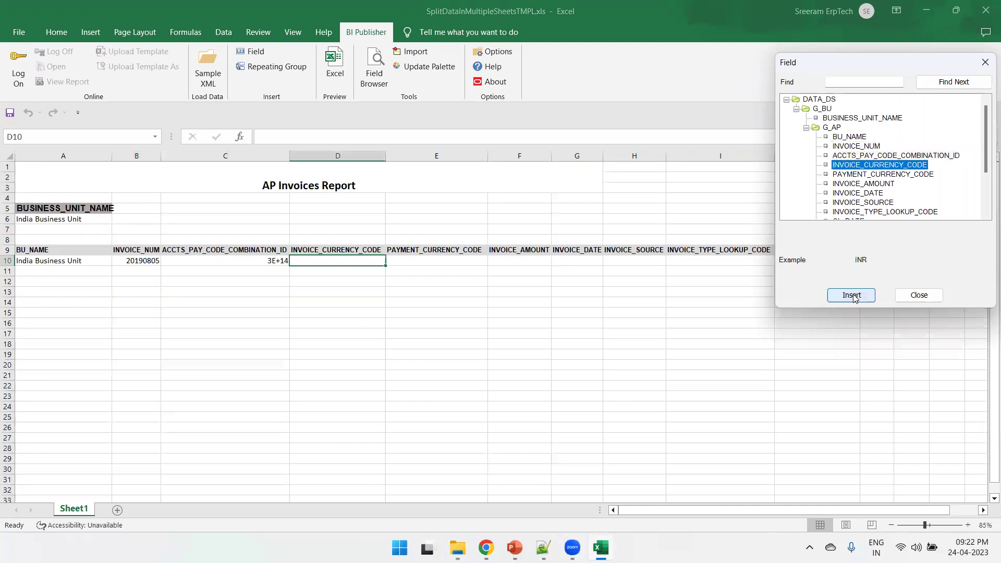
left_click(852, 295)
left_click(852, 295)
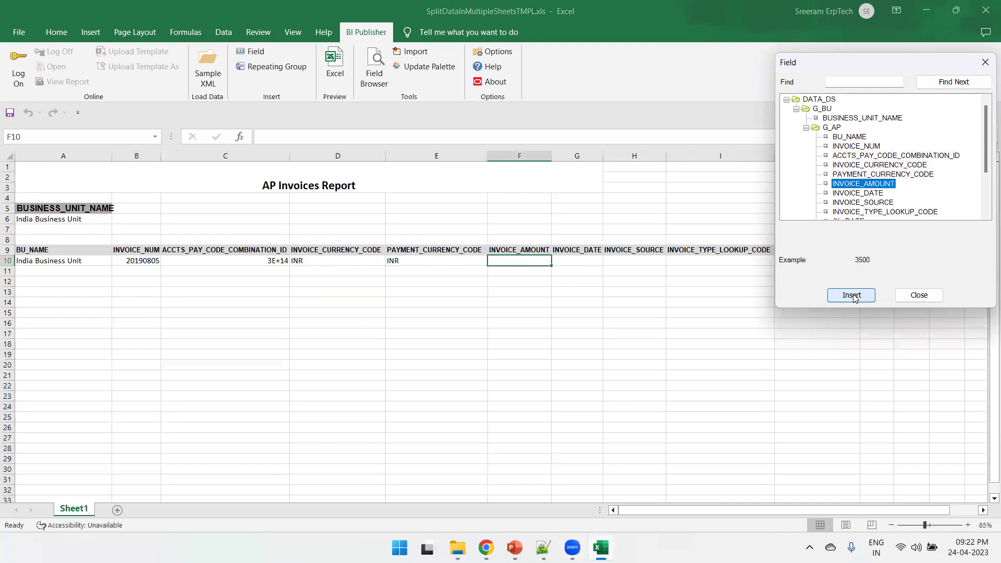
Insert the fields INVOICE_AMOUNT, INVOICE_DATE, INVOICE_SOURCE, INVOICE_TYPE_LOOKUP_CODE and GL_DATE into cells F10 to J10 and close the field list.
left_click(852, 295)
left_click(852, 295)
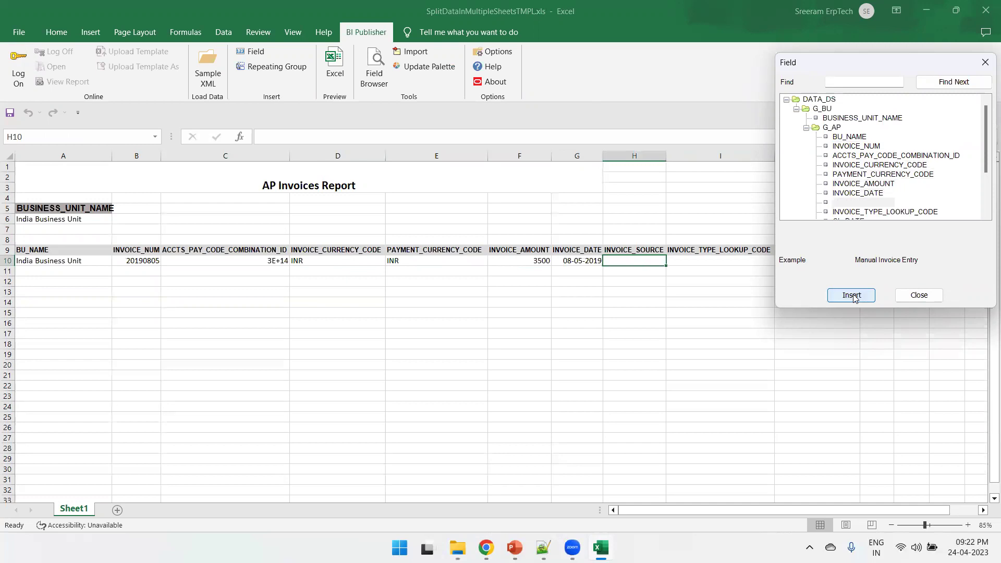
left_click(851, 295)
left_click(852, 295)
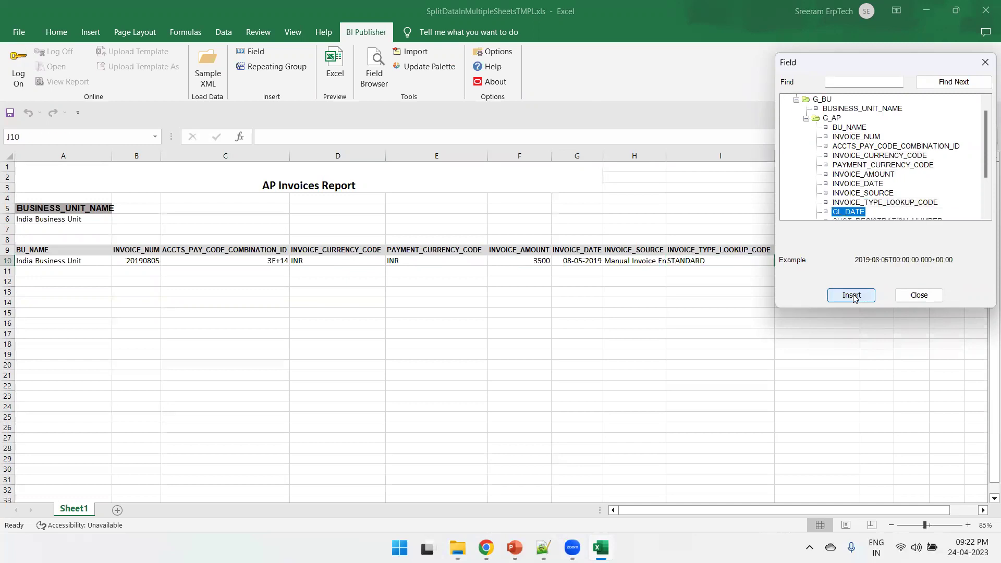
left_click(851, 295)
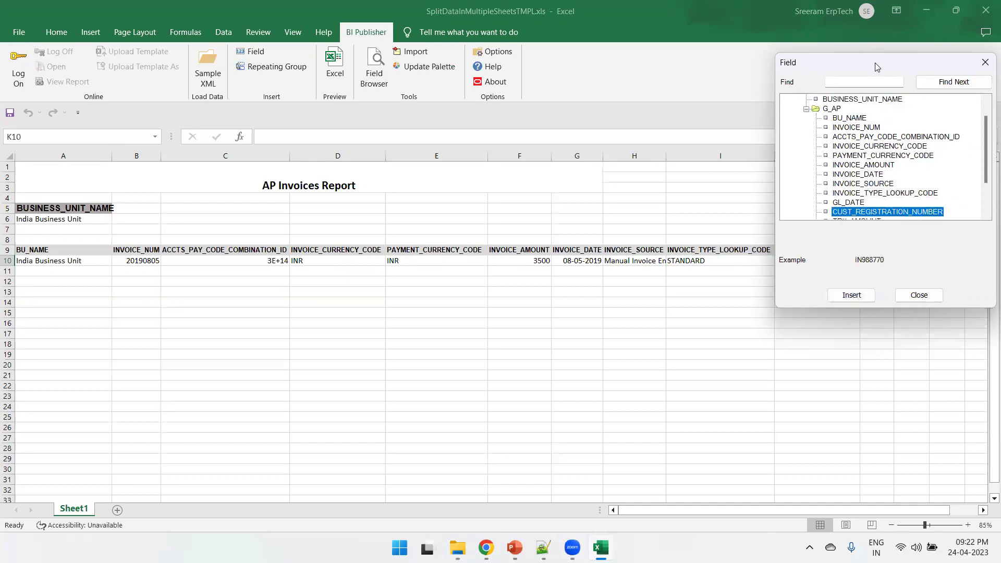
left_click_drag(877, 67, 443, 90)
left_click(475, 322)
left_click(646, 343)
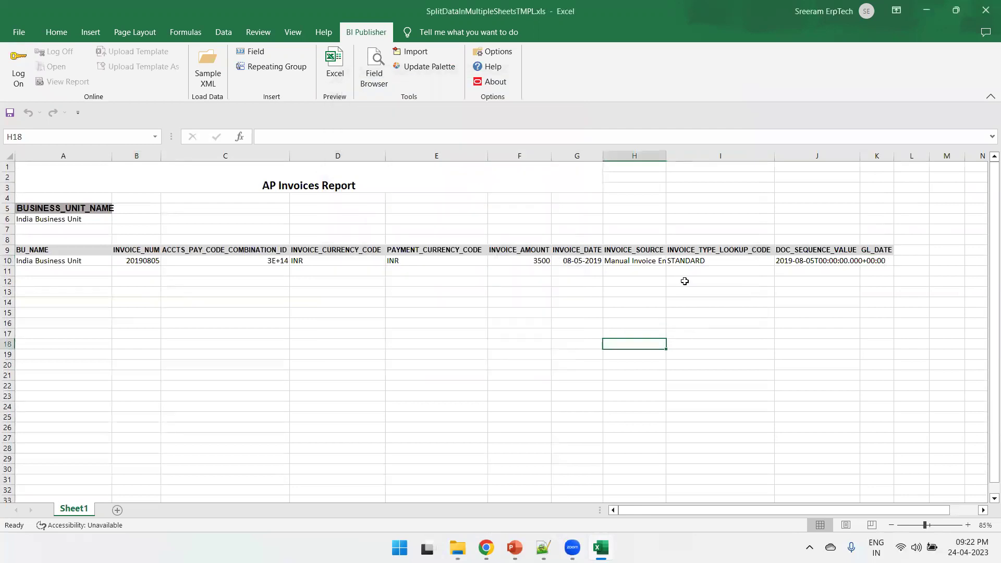
Replace the DOC_SEQUENCE_VALUE label in J9 with the GL_DATE label from K9, and fit columns J and H to their contents.
double_click(859, 155)
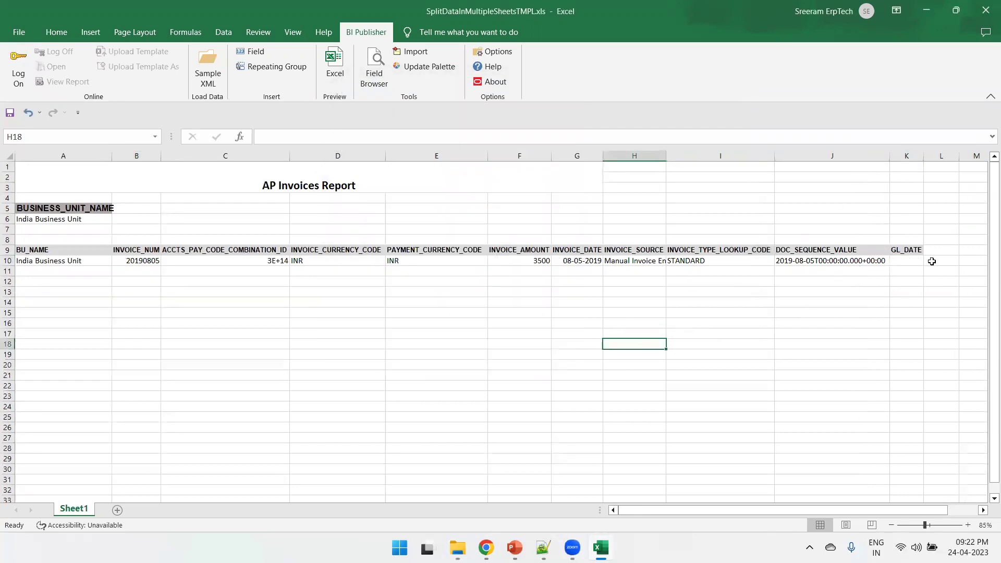
left_click(900, 261)
left_click(832, 262)
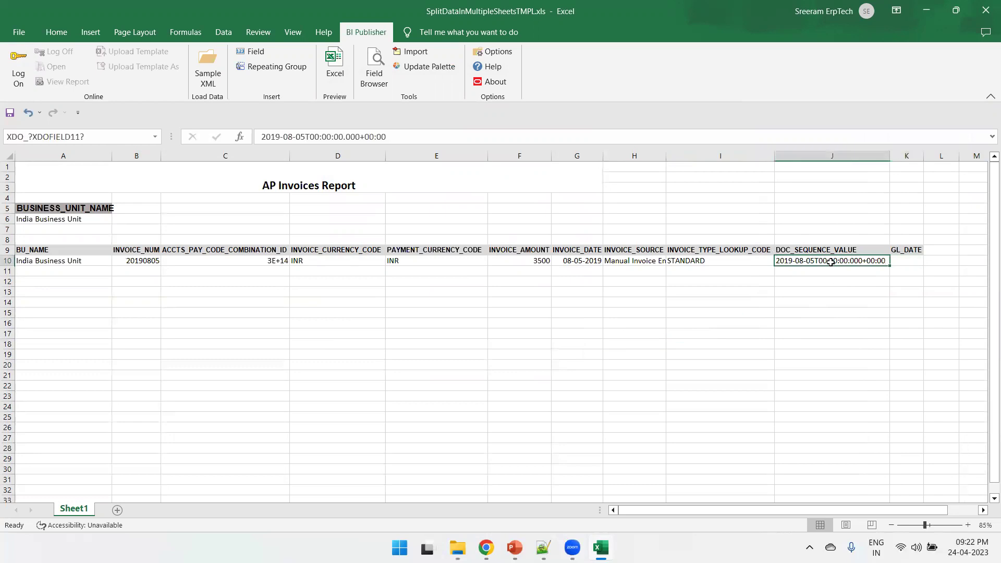
left_click(893, 249)
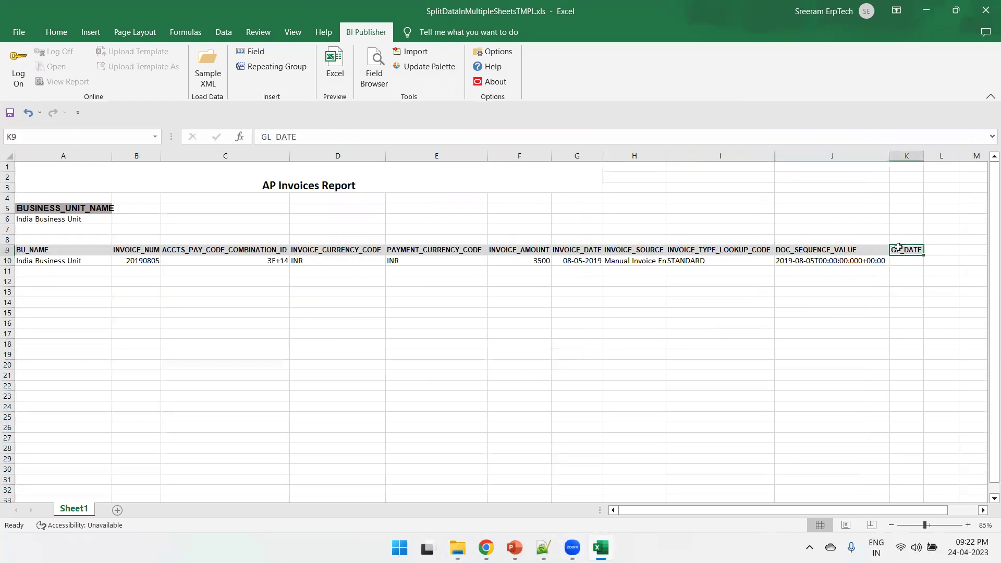
left_click_drag(862, 249, 843, 250)
left_click(804, 302)
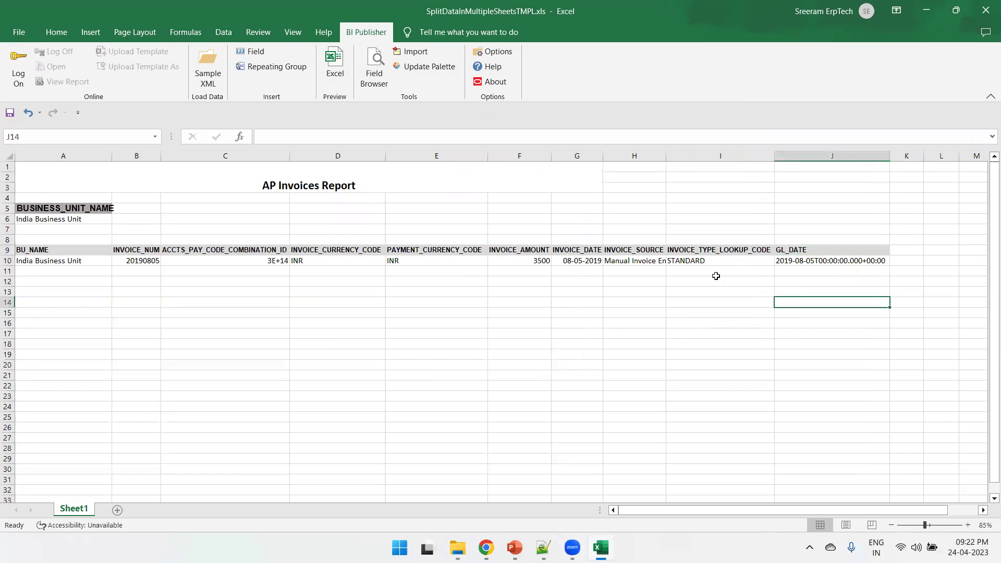
double_click(666, 155)
left_click(661, 312)
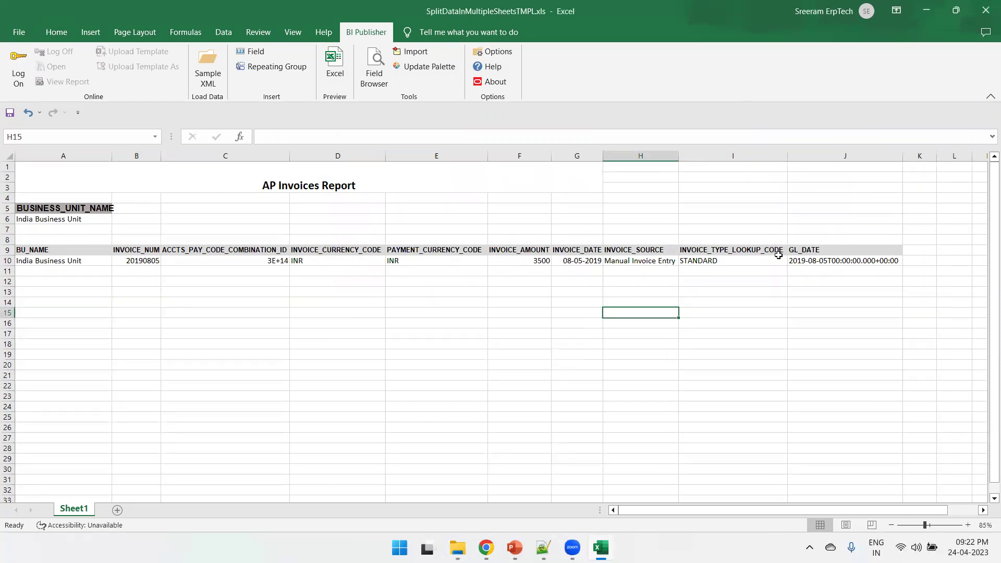
Define cells A10 to J10 as a repeating group for each G_AP and save the template, accepting the compatibility check.
left_click_drag(811, 260, 67, 261)
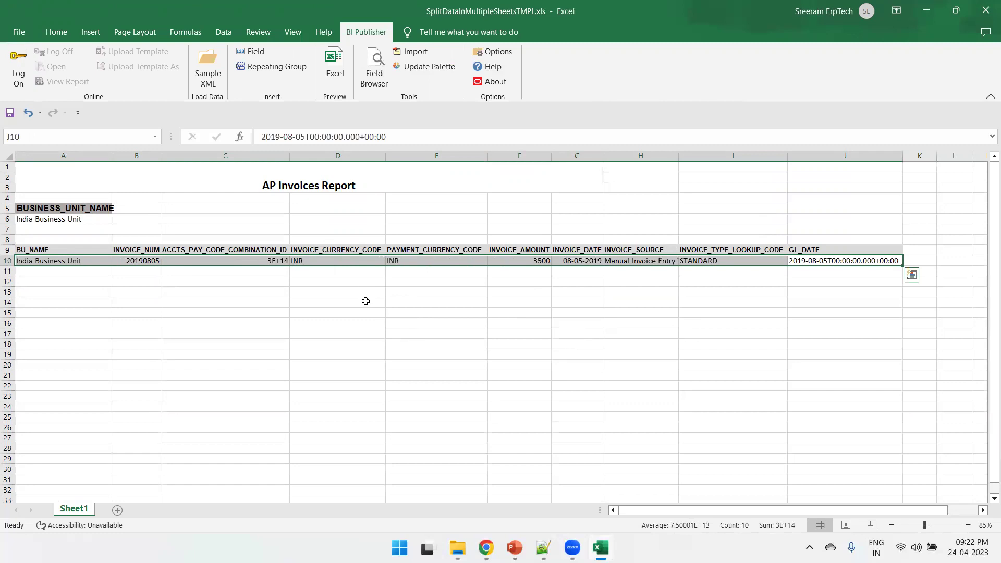
left_click(290, 72)
left_click(196, 110)
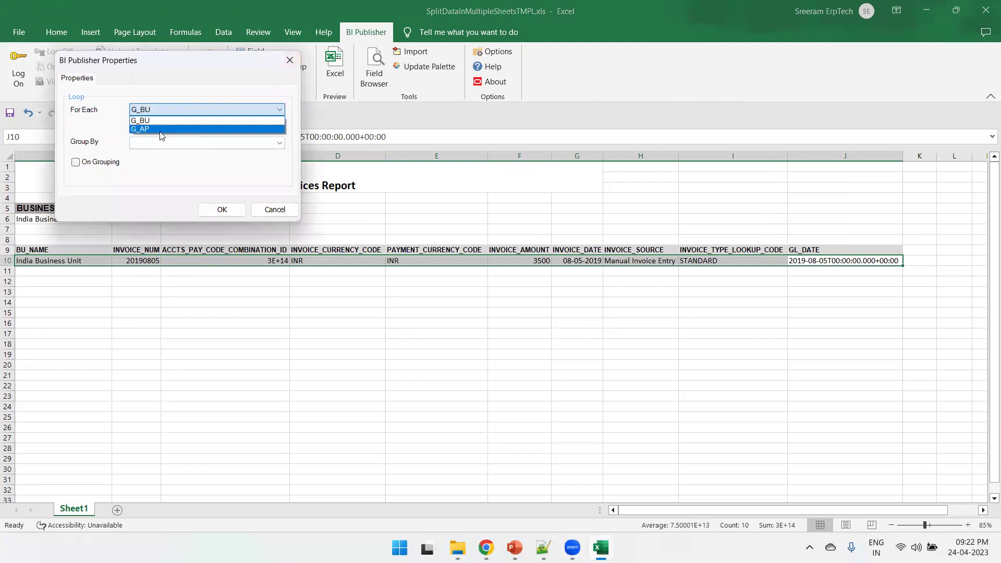
left_click(161, 130)
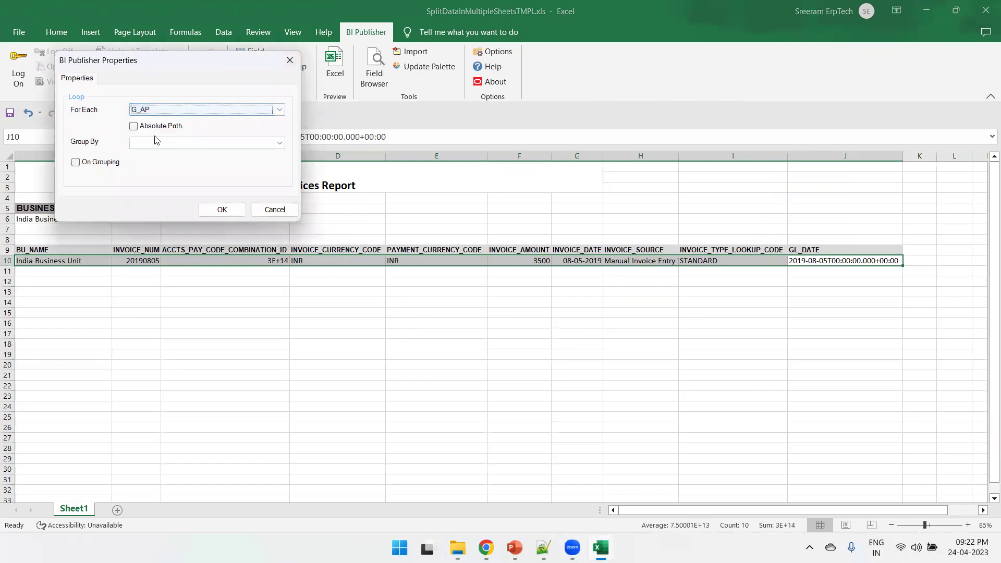
left_click(223, 210)
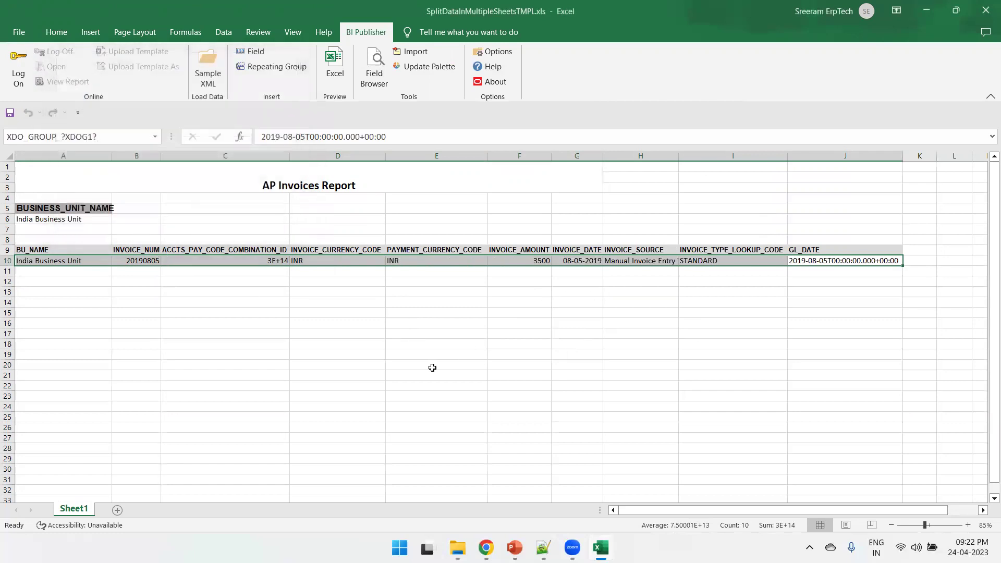
key("ctrl+s")
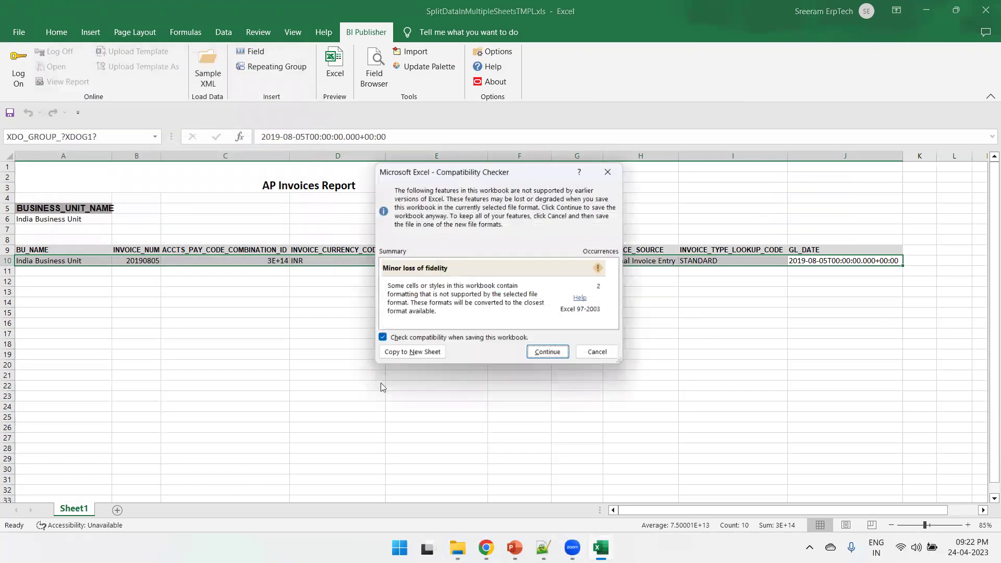
left_click(551, 357)
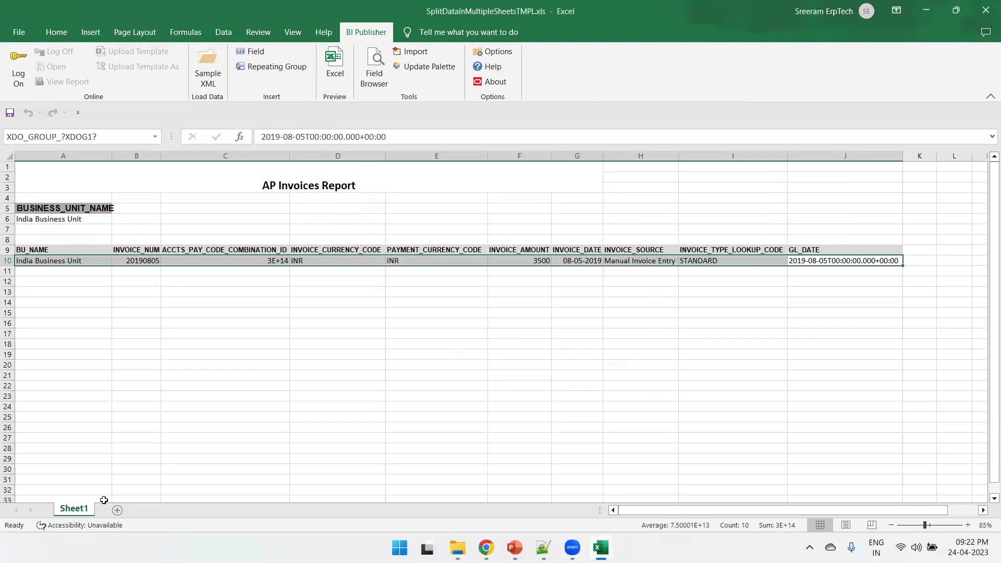
Unhide the XDO_METADATA sheet and fit its columns A and B to their contents.
right_click(85, 510)
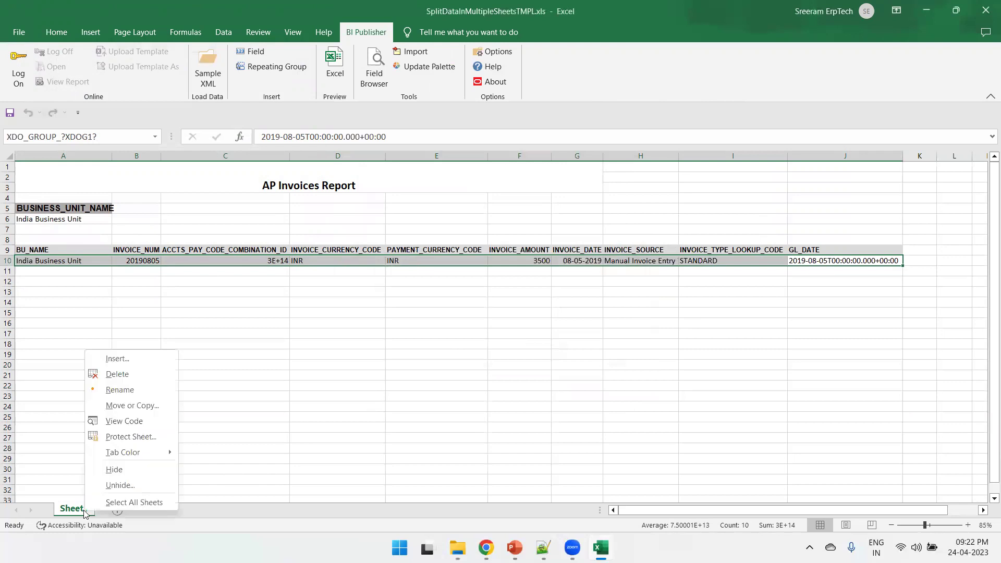
left_click(115, 485)
left_click(157, 515)
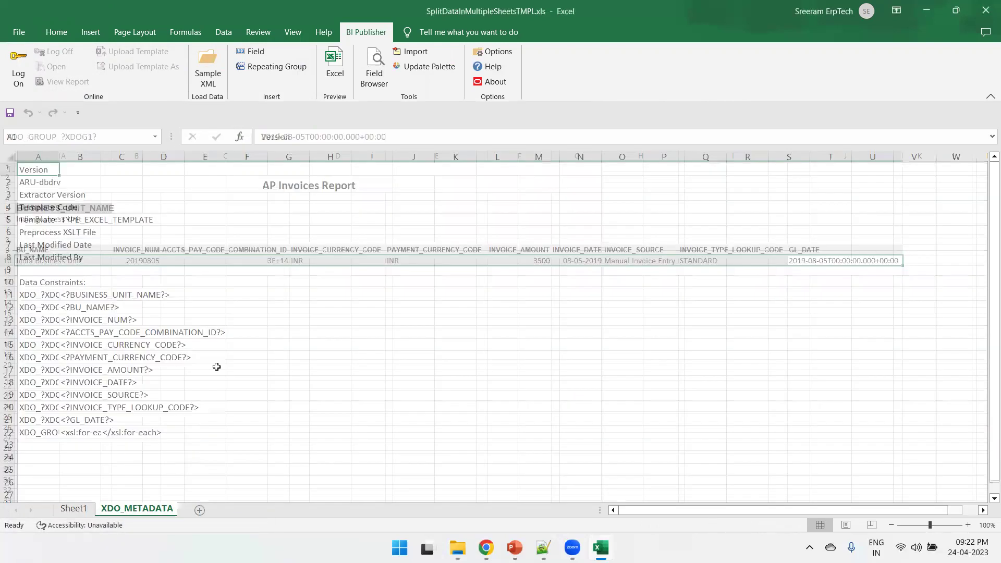
double_click(59, 156)
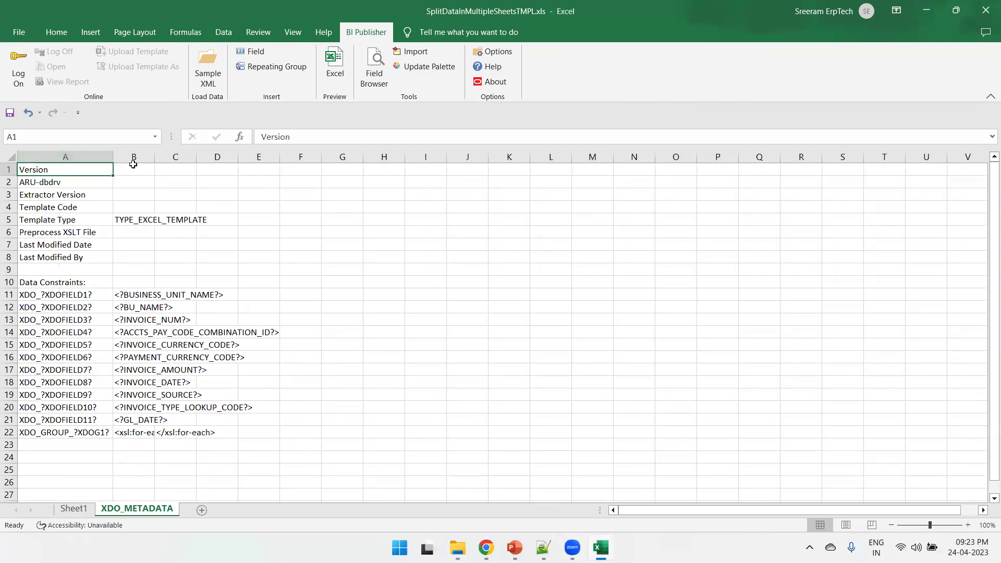
double_click(154, 157)
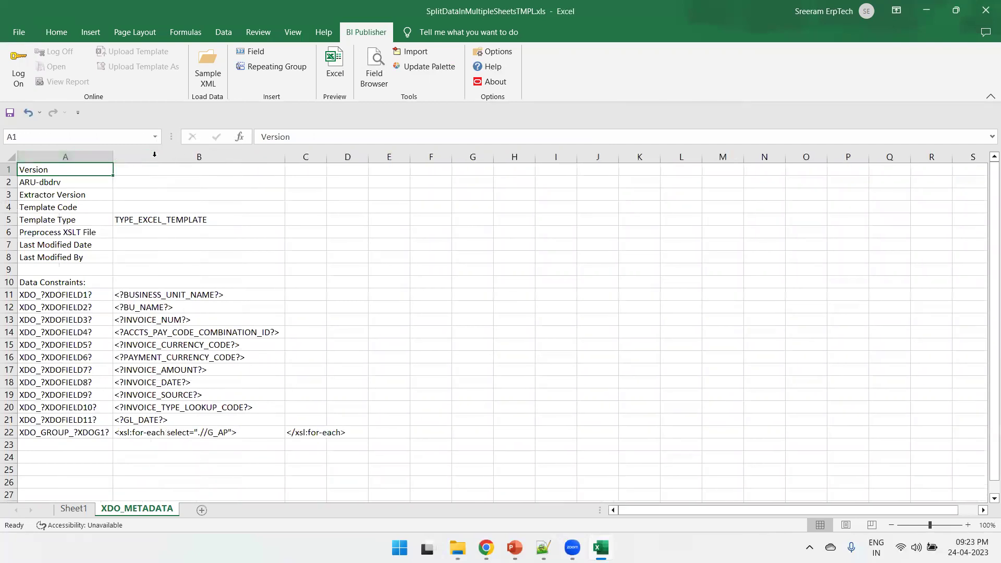
Insert two blank rows directly below the Data Constraints heading in XDO_METADATA.
left_click(8, 294)
right_click(8, 294)
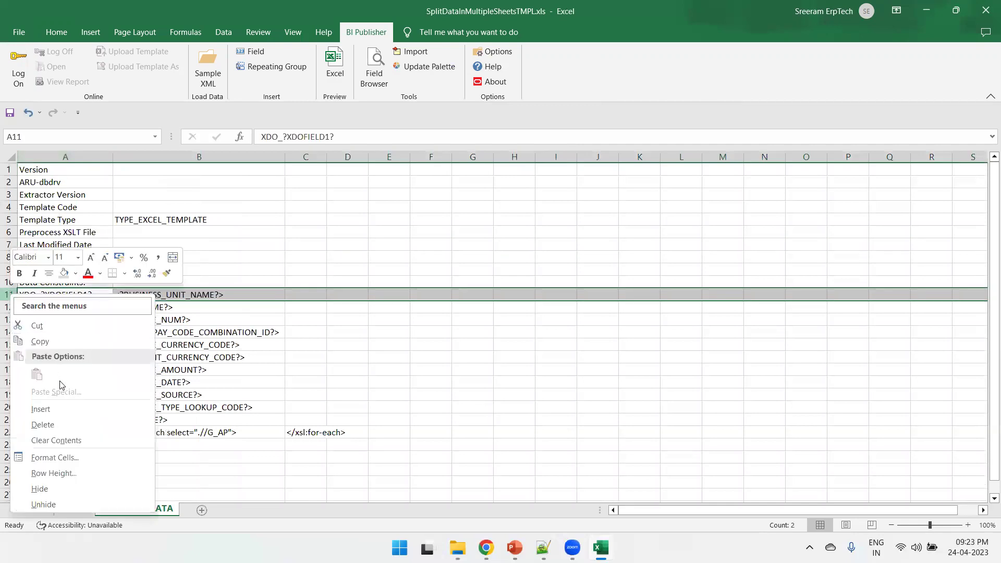
left_click(41, 408)
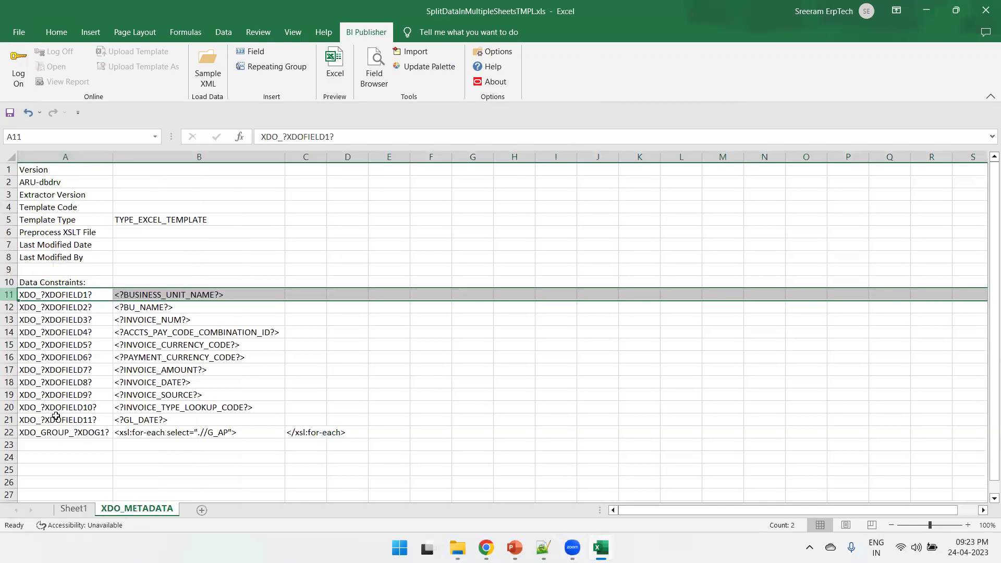
right_click(9, 296)
left_click(60, 415)
left_click(179, 306)
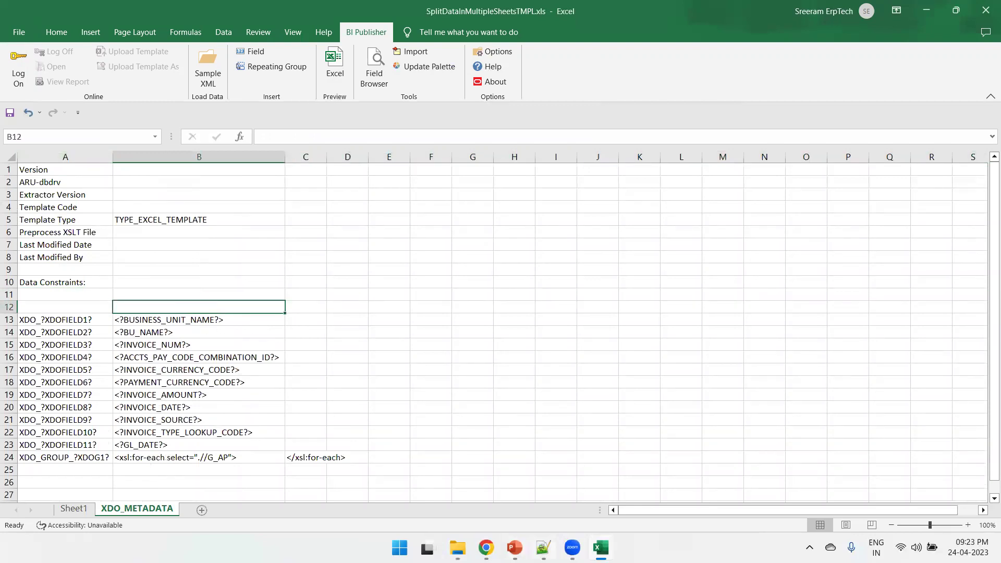
Copy XDO_SHEET_? from the "new 1" notes in Notepad++ into cell A11 of XDO_METADATA in Excel.
key("alt+Tab")
left_click(125, 53)
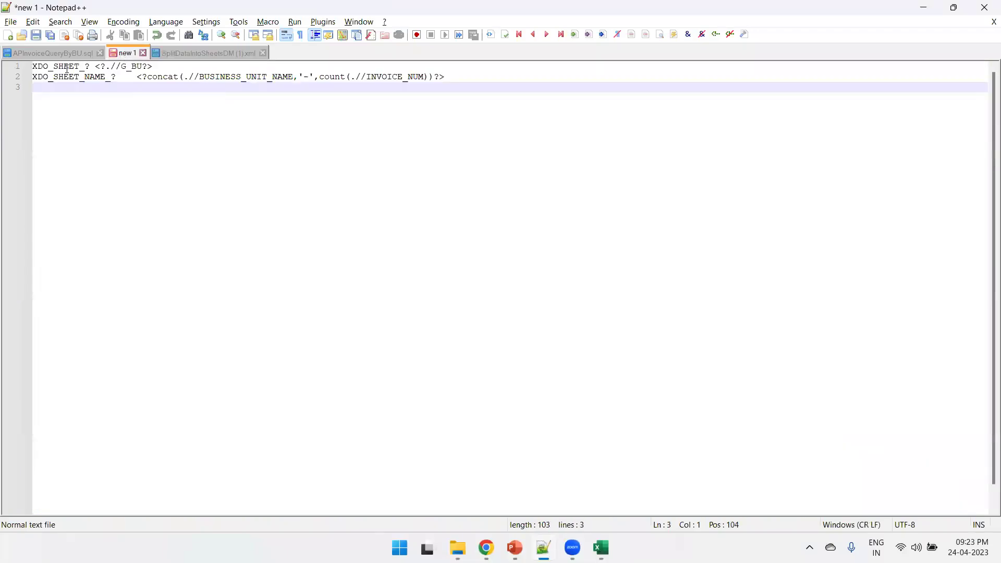
scroll(159, 100, "up", 1)
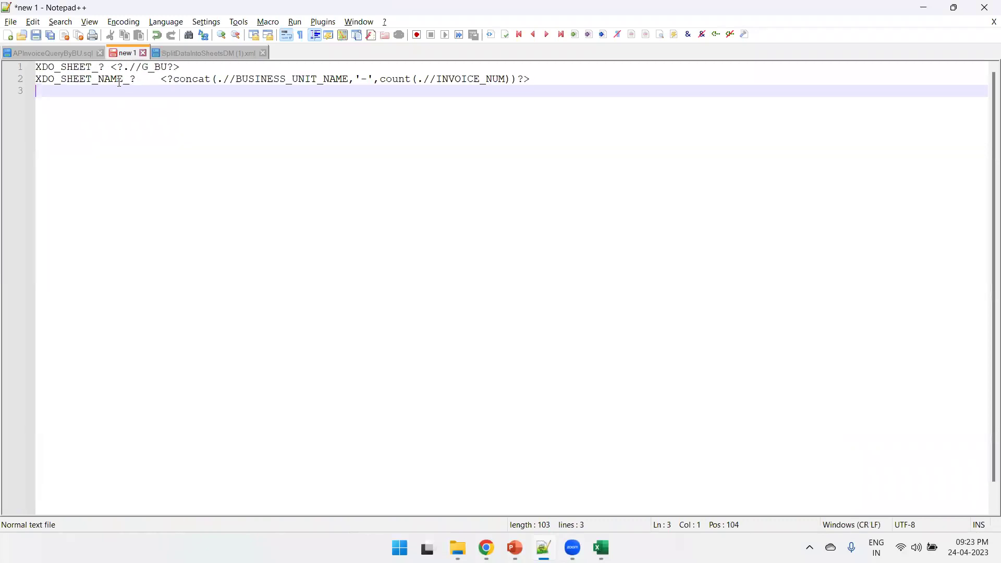
left_click(109, 66)
key("shift+Home")
key("alt+Tab")
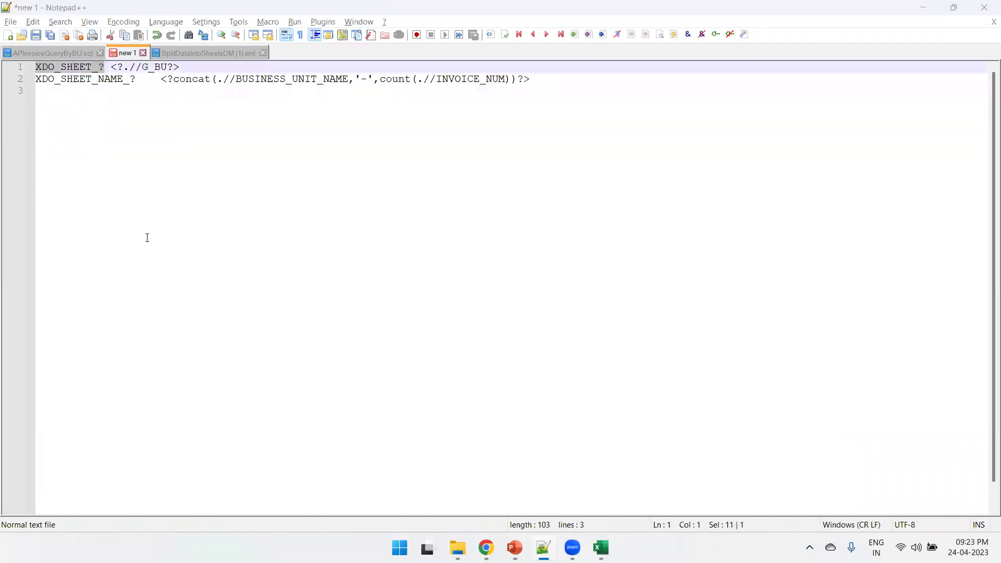
left_click(64, 293)
type("XDO_SHEET_?")
key("Return")
Copy XDO_SHEET_NAME_? from the Notepad++ notes into cell A12 of XDO_METADATA in Excel.
key("alt+Tab")
left_click_drag(135, 79, 8, 73)
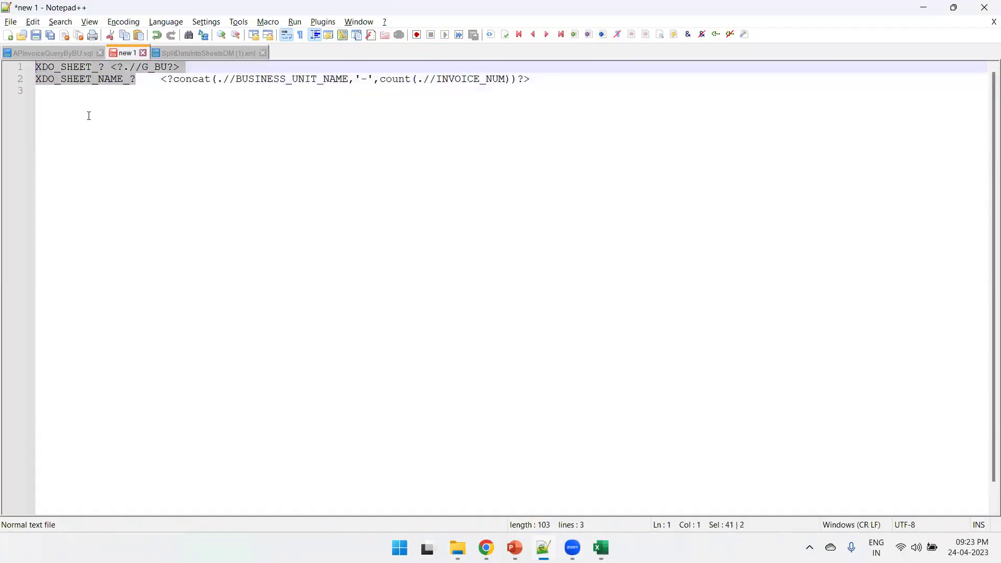
key("shift+Down")
key("ctrl+c")
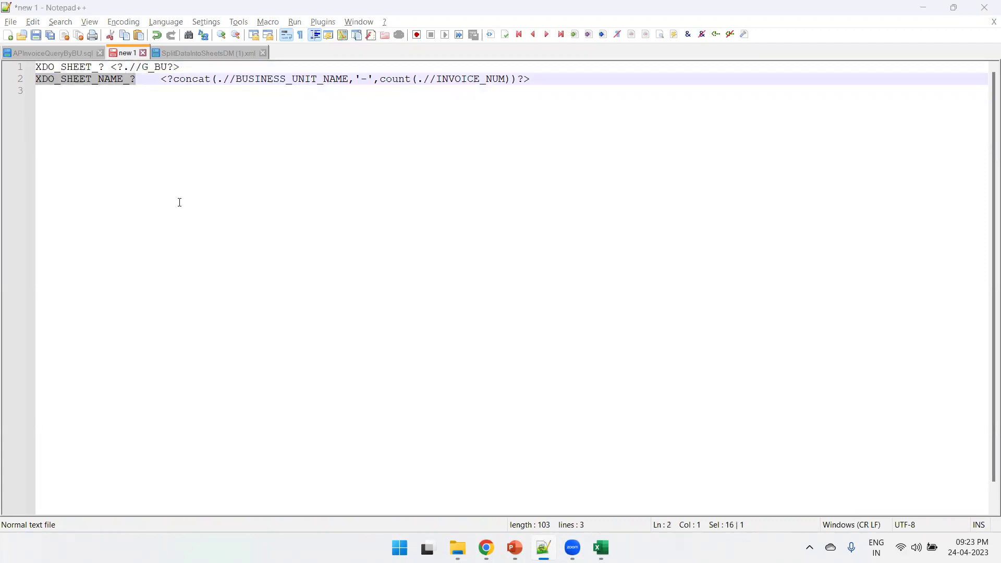
key("alt+Tab")
key("ctrl+v")
Copy the sheet-splitting expression <?.//G_BU?> from the Notepad++ notes into cell B11 of XDO_METADATA in Excel.
left_click(168, 292)
key("alt+Tab")
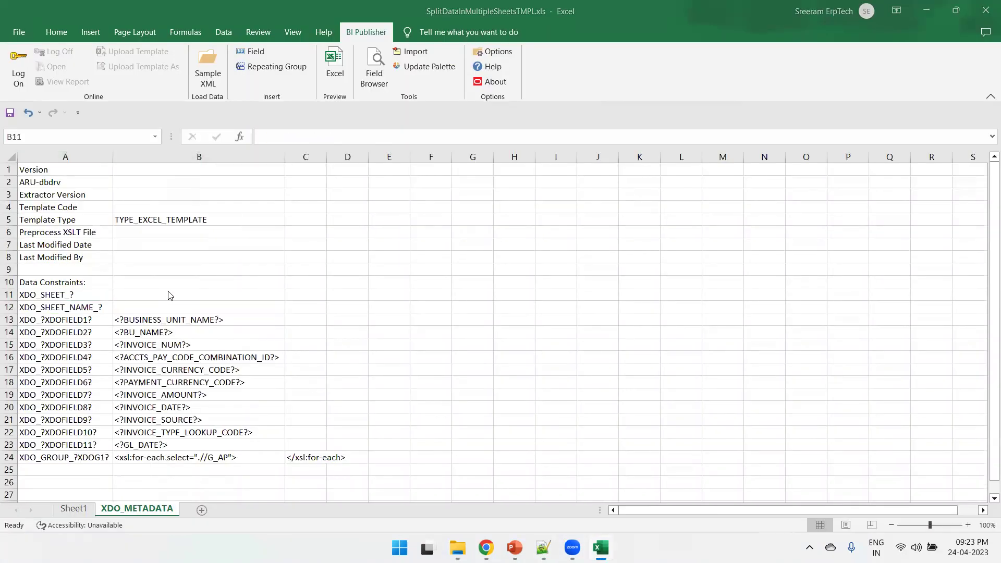
left_click_drag(179, 67, 110, 64)
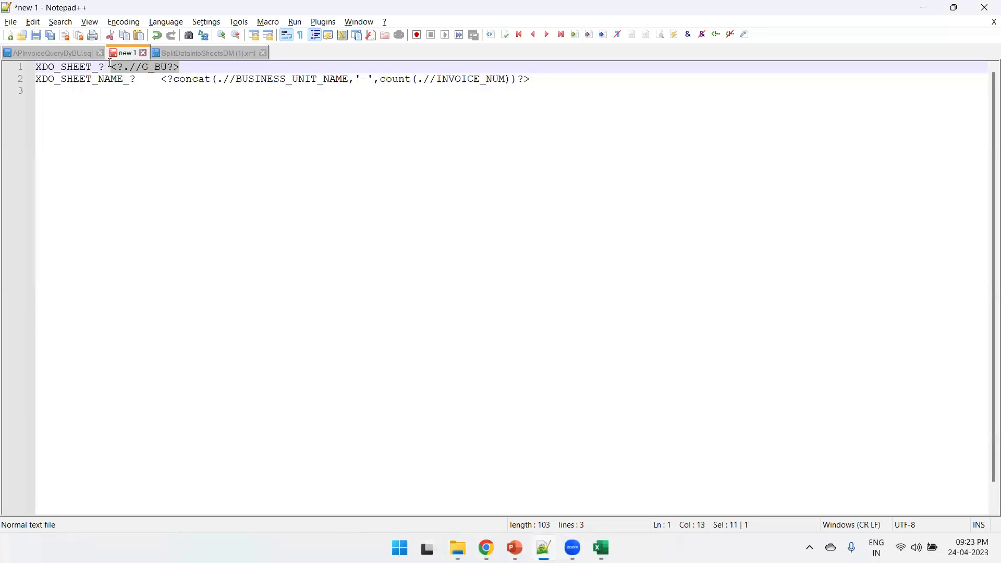
key("ctrl+c")
key("alt+Tab")
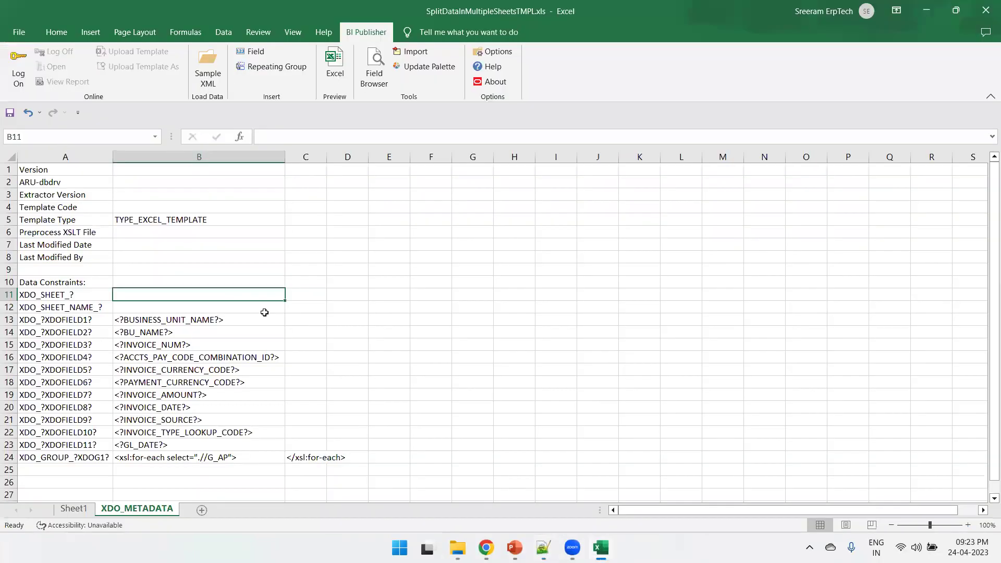
key("ctrl+v")
Copy <?concat(.//BUSINESS_UNIT_NAME,'-',count(.//INVOICE_NUM))?> from the Notepad++ notes into B12 in Excel and fit column B to its contents.
left_click(193, 305)
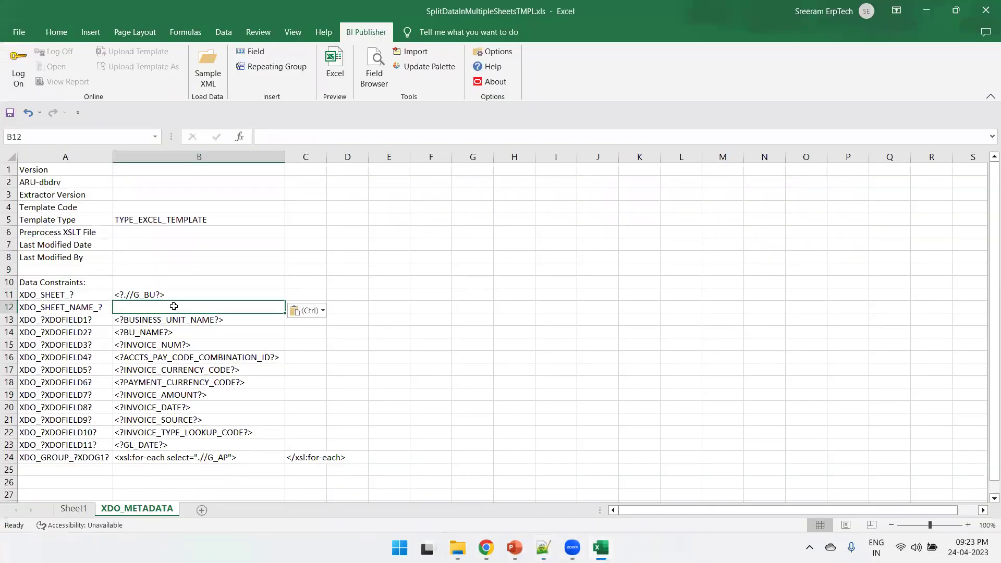
key("alt+Tab")
left_click(162, 80)
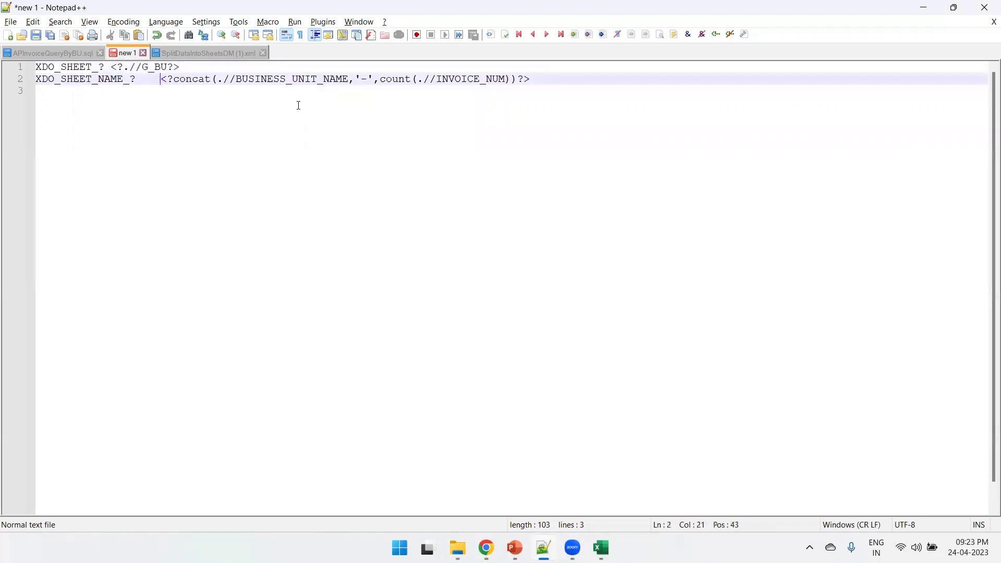
left_click(532, 78, "shift")
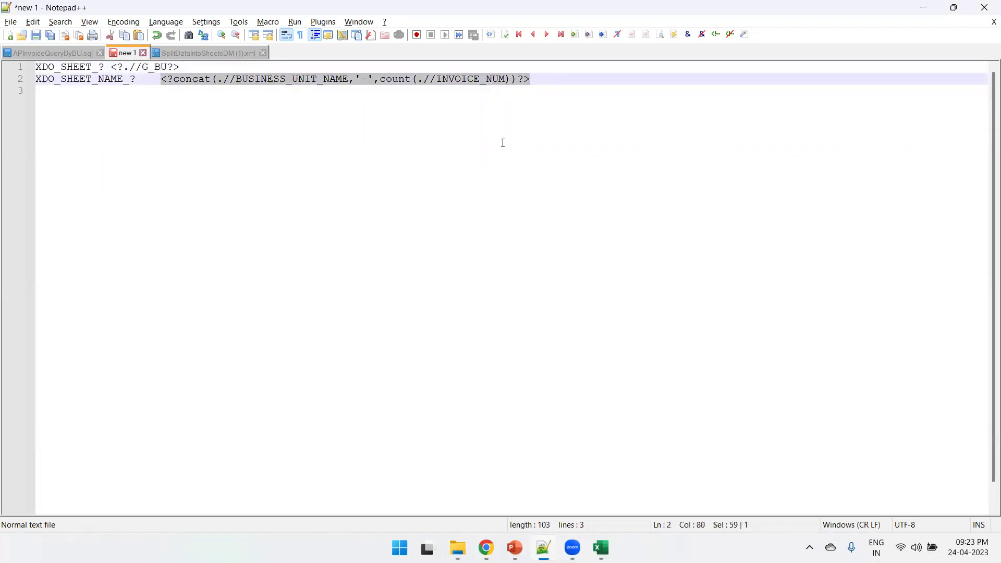
key("ctrl+c")
key("alt+Tab")
key("ctrl+v")
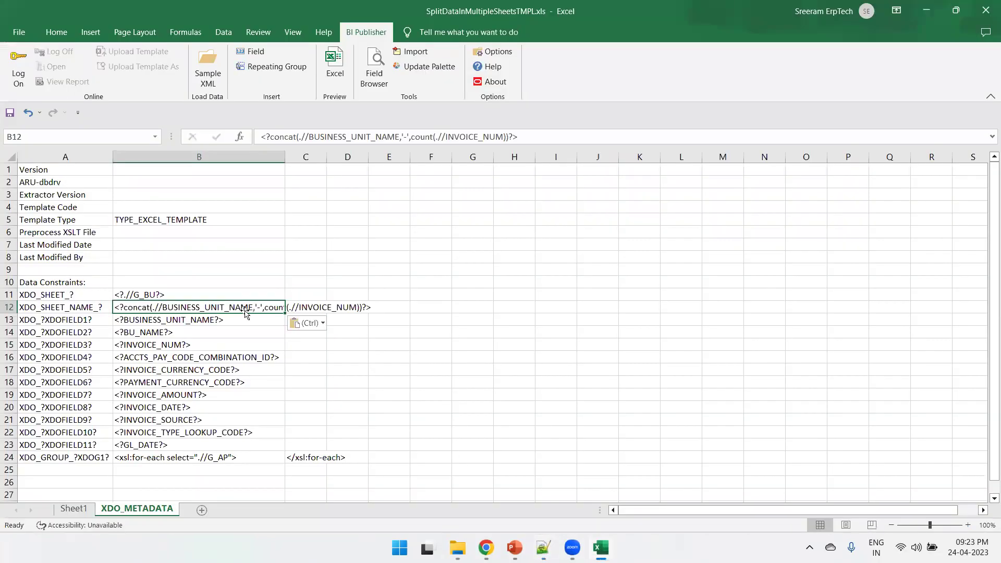
double_click(285, 156)
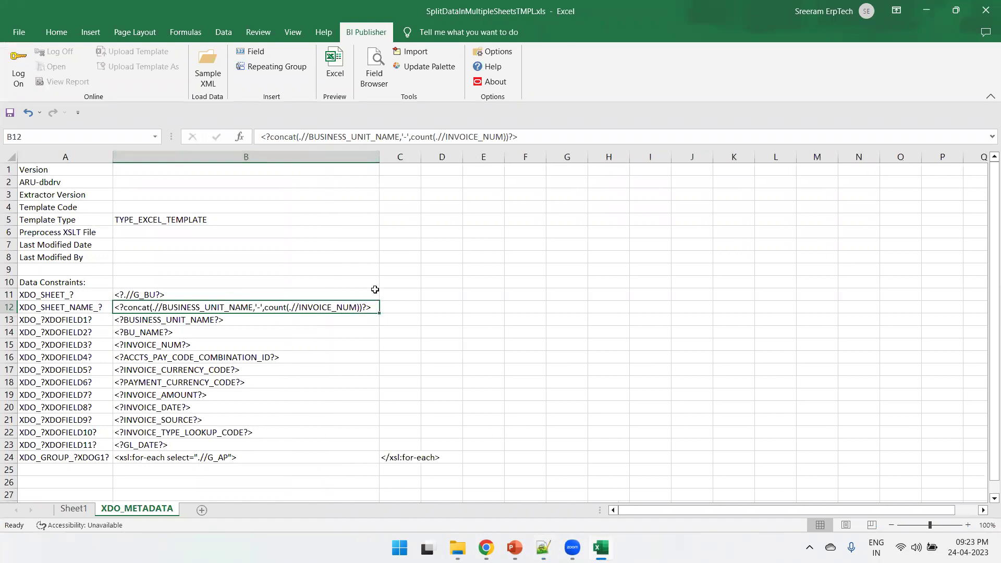
Widen column A on Sheet1 slightly to fit the BUSINESS_UNIT_NAME label, saving the template before and after the change.
key("ctrl+s")
left_click(550, 353)
left_click(73, 510)
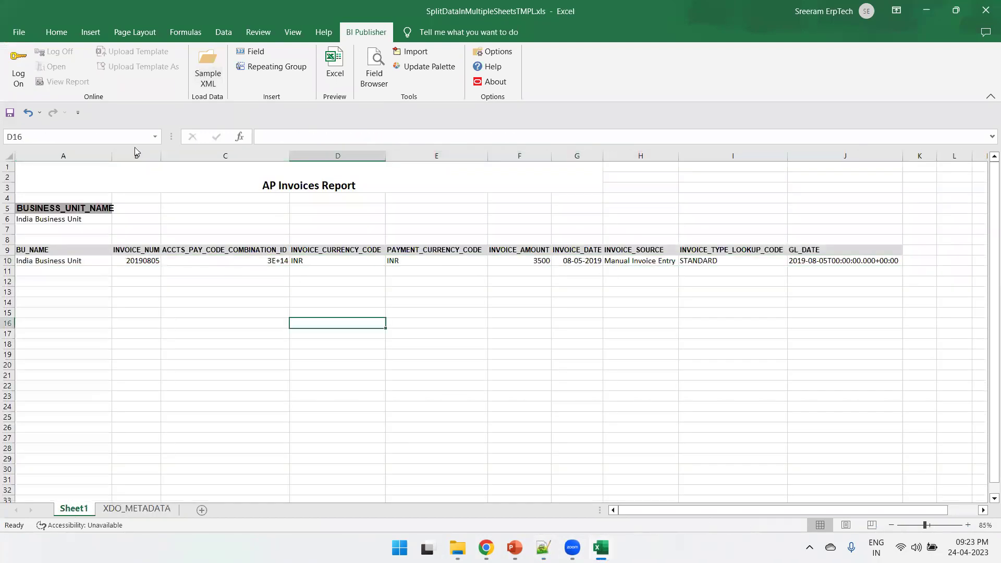
left_click_drag(111, 154, 118, 154)
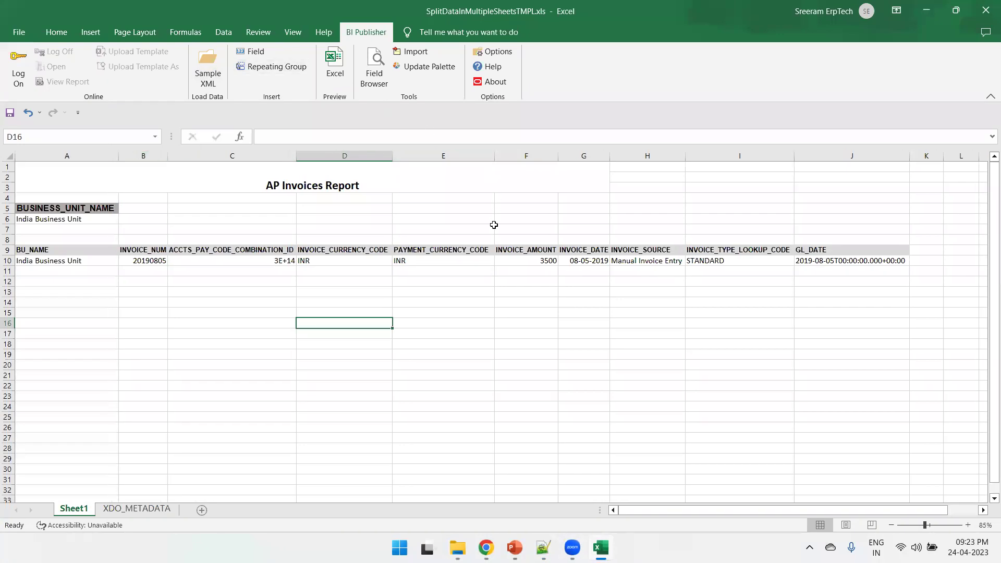
key("ctrl+s")
left_click(547, 353)
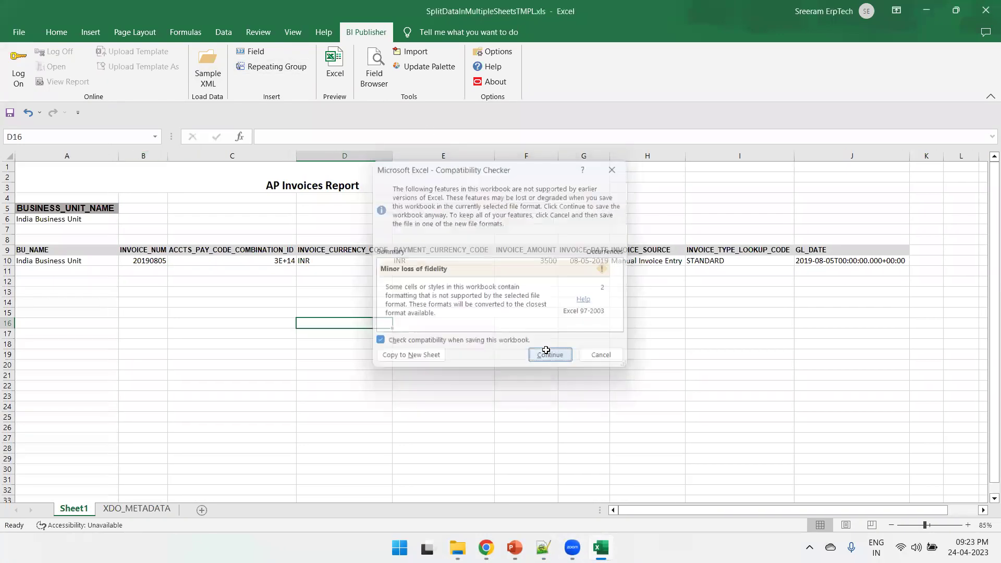
Preview the template as Excel output and check the invoice rows on the Italy and Netherlands sheets and the full set of sheet tabs.
left_click(334, 68)
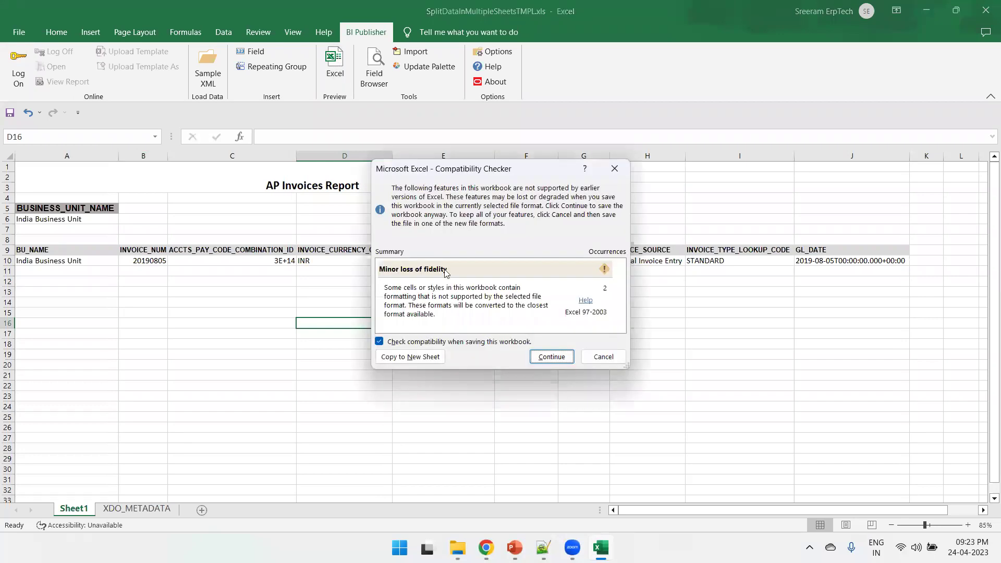
left_click(546, 359)
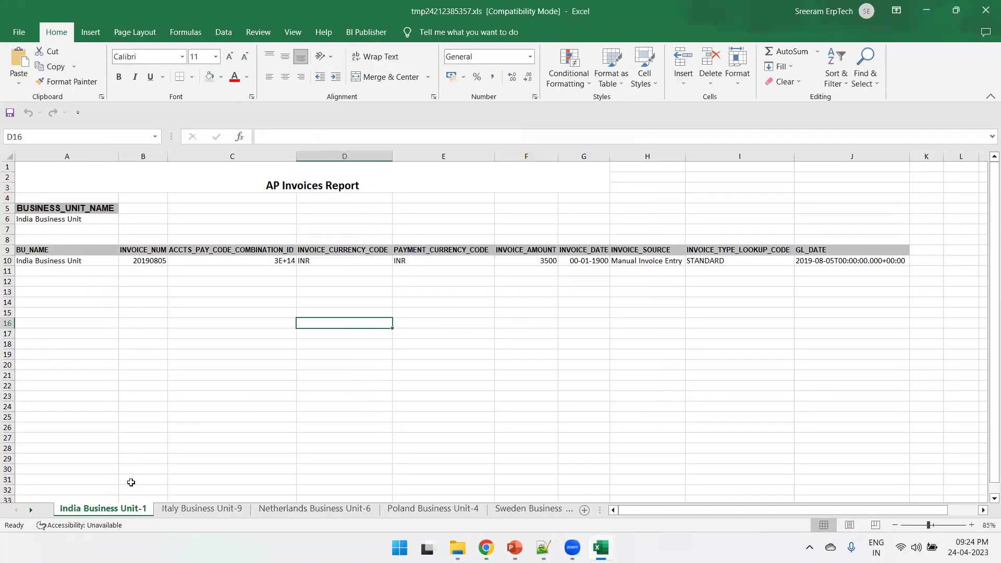
left_click(181, 514)
left_click_drag(84, 262, 78, 345)
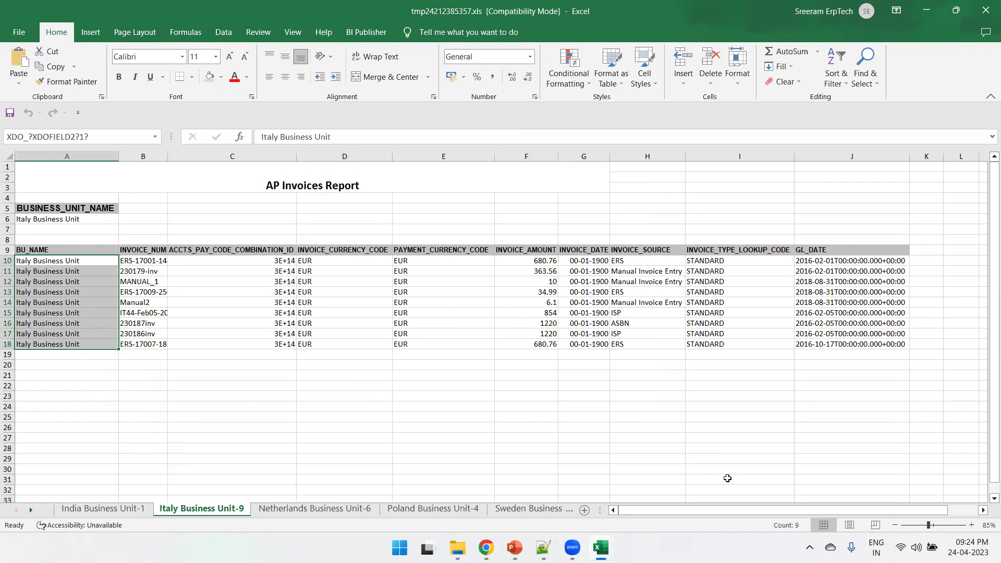
left_click(348, 514)
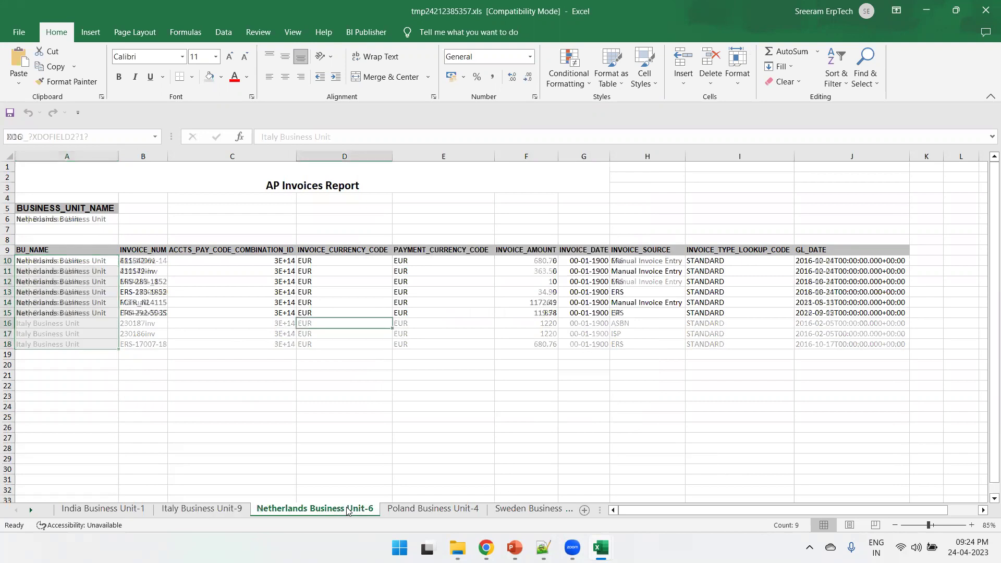
left_click_drag(108, 262, 110, 314)
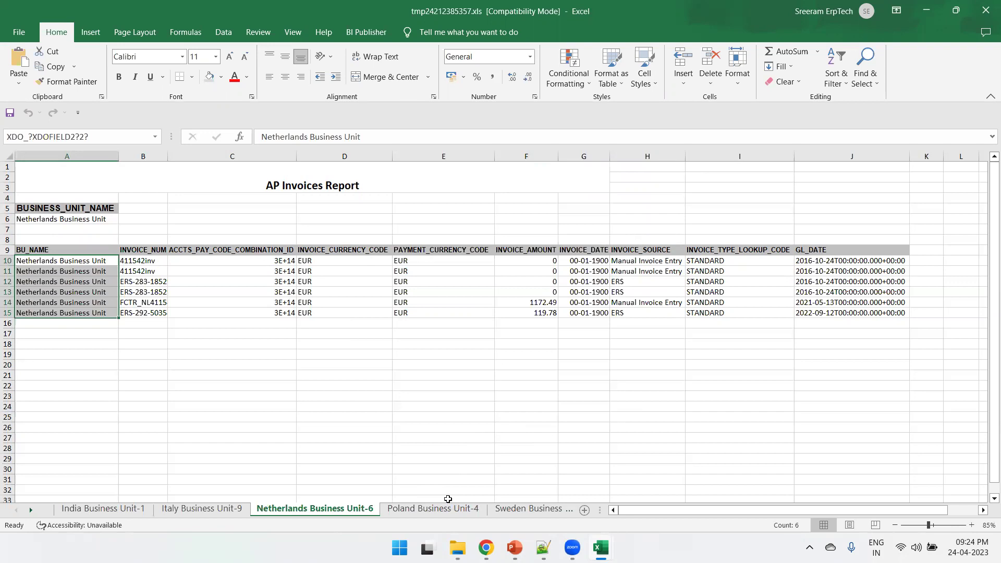
left_click_drag(598, 510, 784, 510)
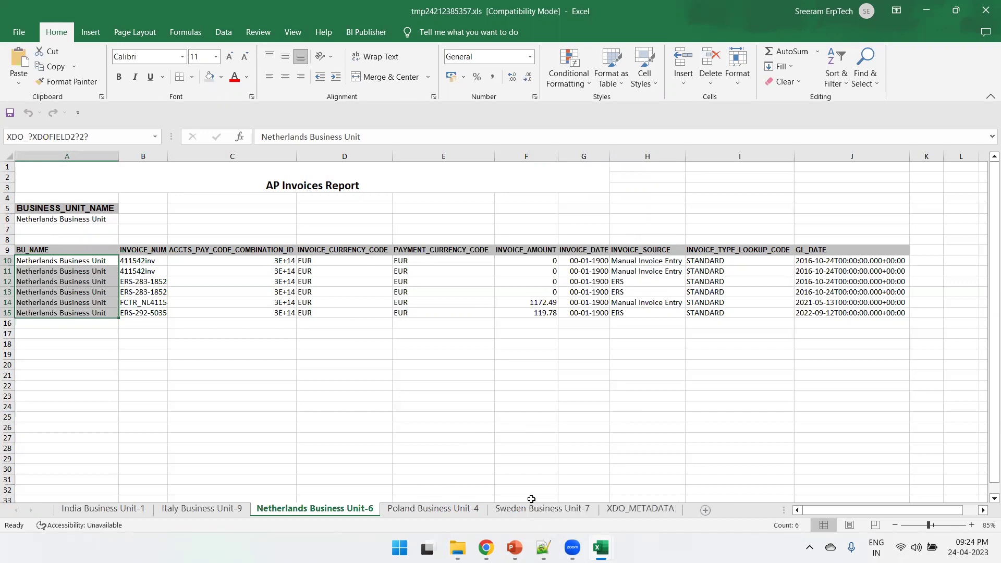
Return to the SplitDataInMultipleSheetsTMPL.xls template and review the sheet-splitting and sheet-naming entries on XDO_METADATA.
mouse_move(601, 548)
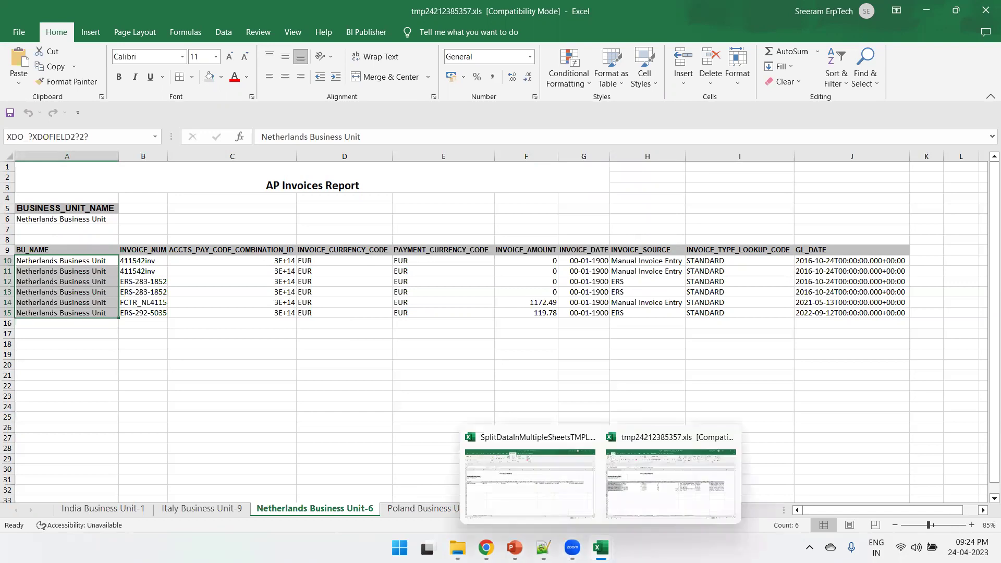
left_click(543, 501)
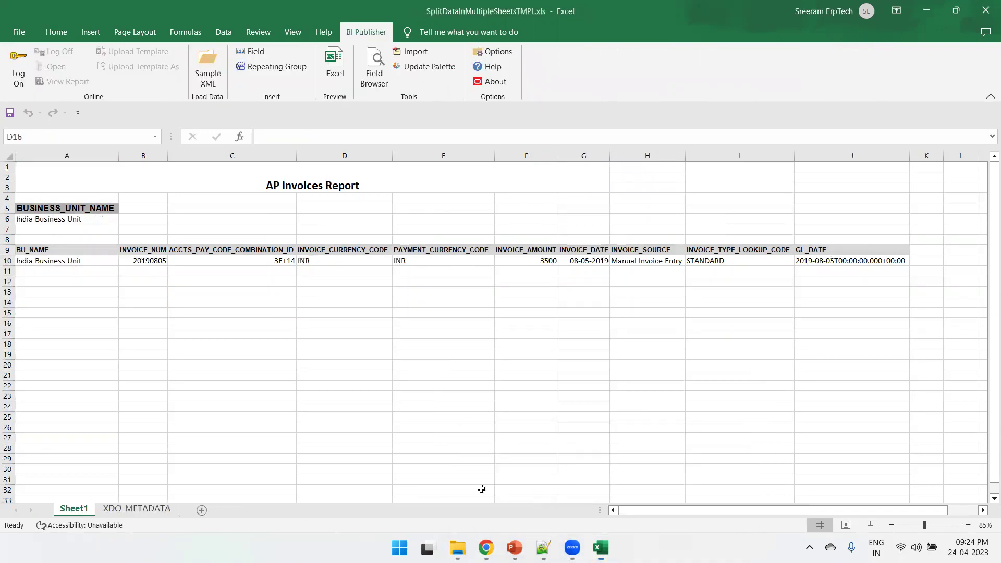
left_click(136, 509)
scroll(108, 312, "up", 1, "ctrl")
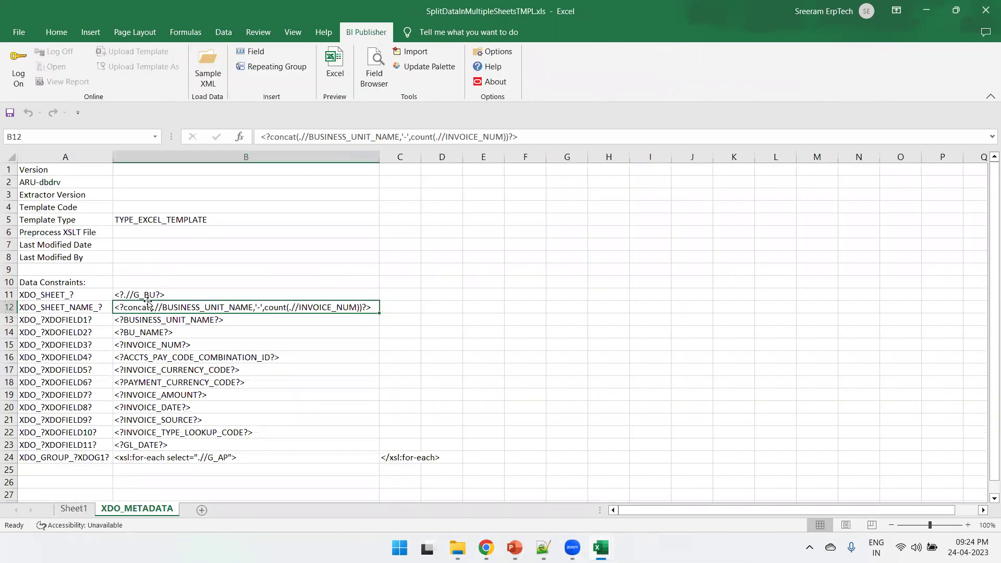
Switch to Chrome and save the SplitDataIntoSheetsDM data model.
mouse_move(486, 547)
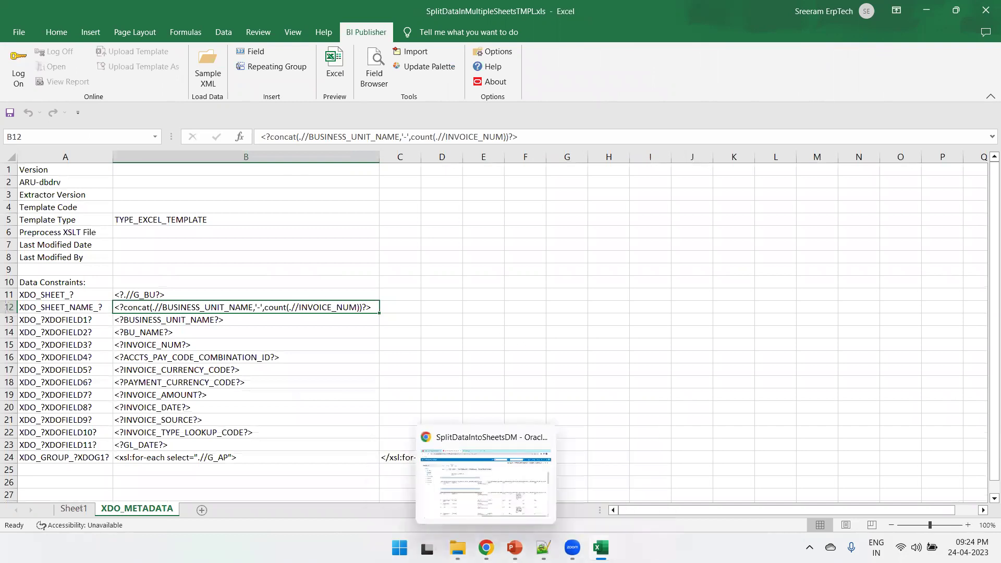
left_click(480, 494)
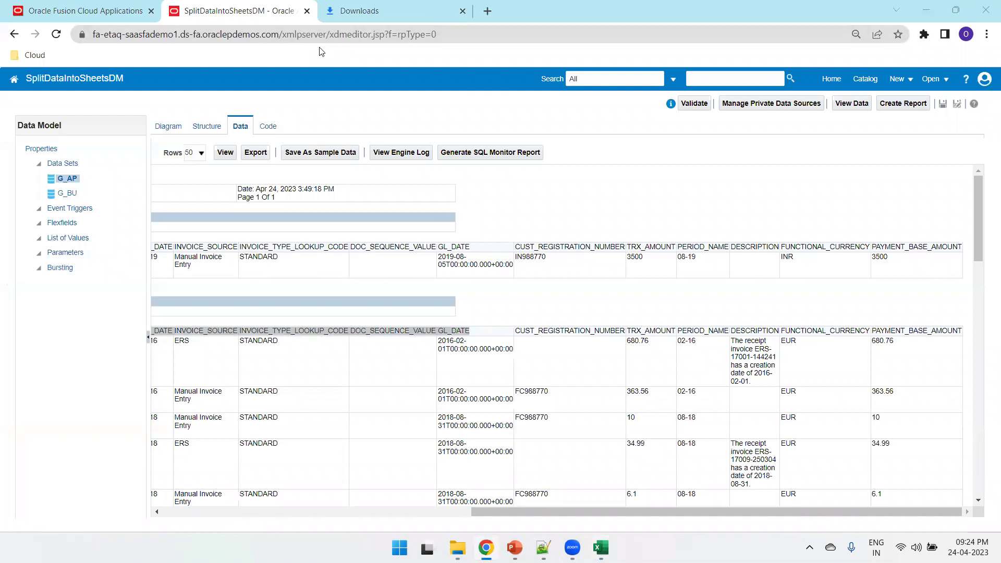
left_click(943, 103)
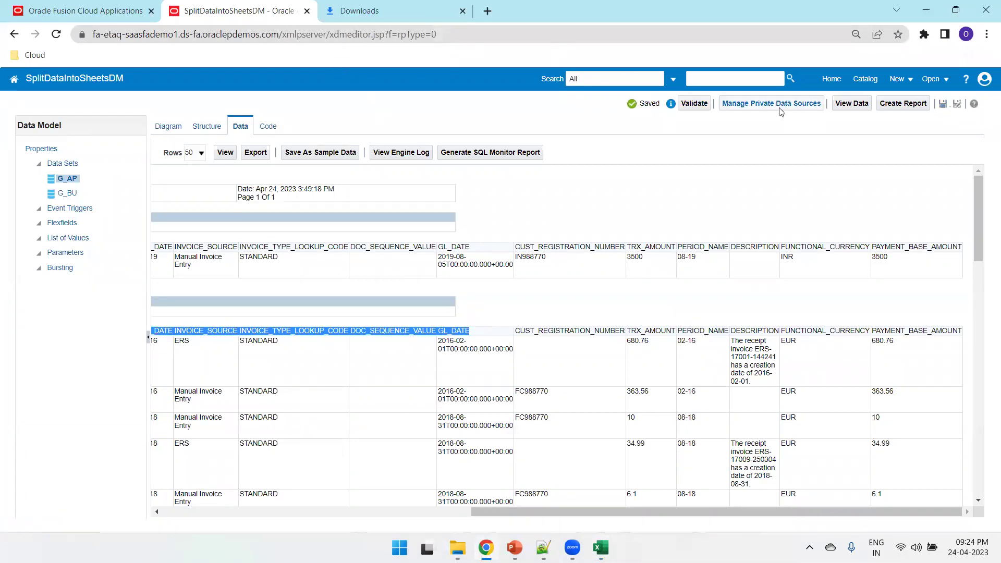
Create a report from the data model with the Use Report Editor option and save it as SplitDataIntoSheetsRep in OraTrainings.
left_click(902, 104)
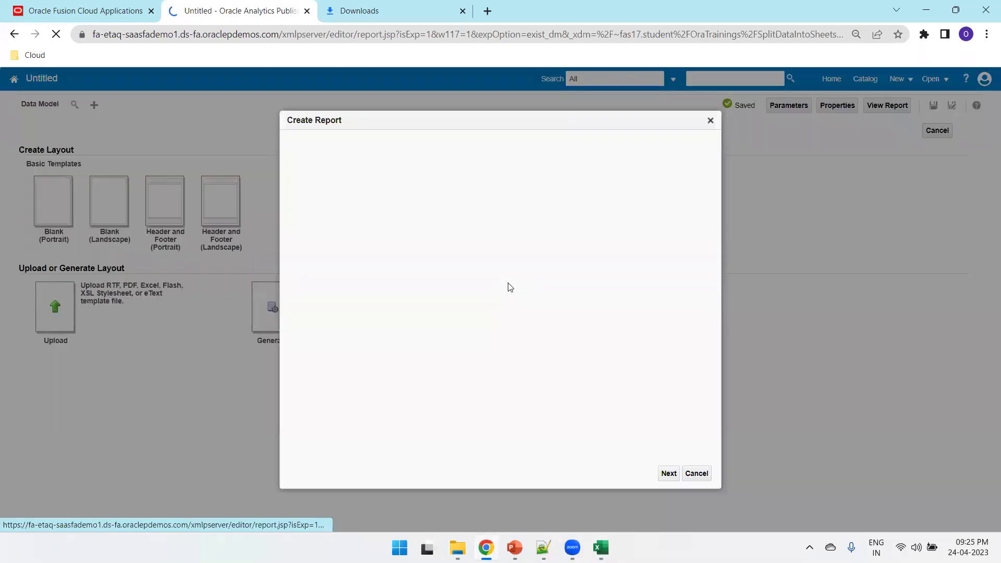
key("F11")
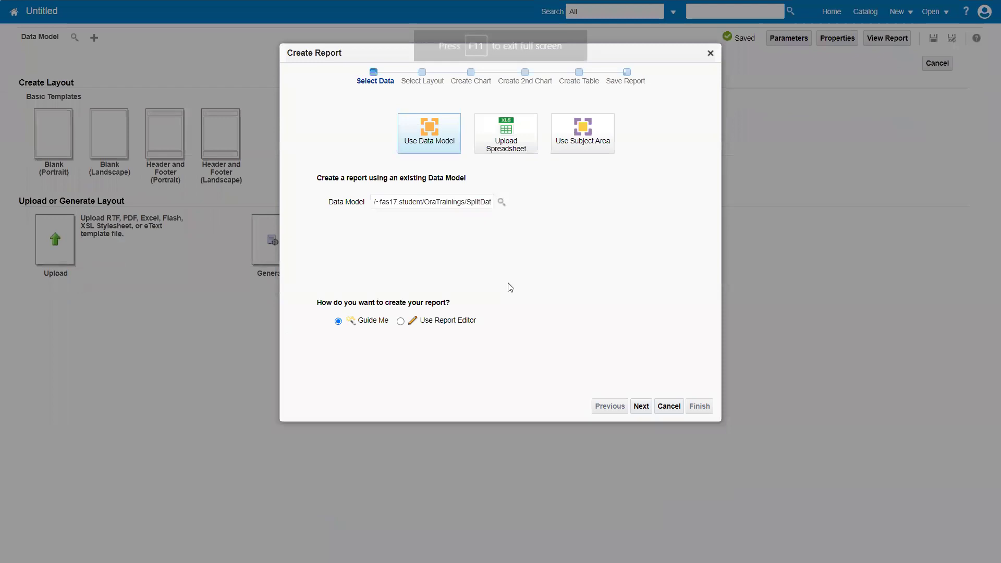
left_click(401, 321)
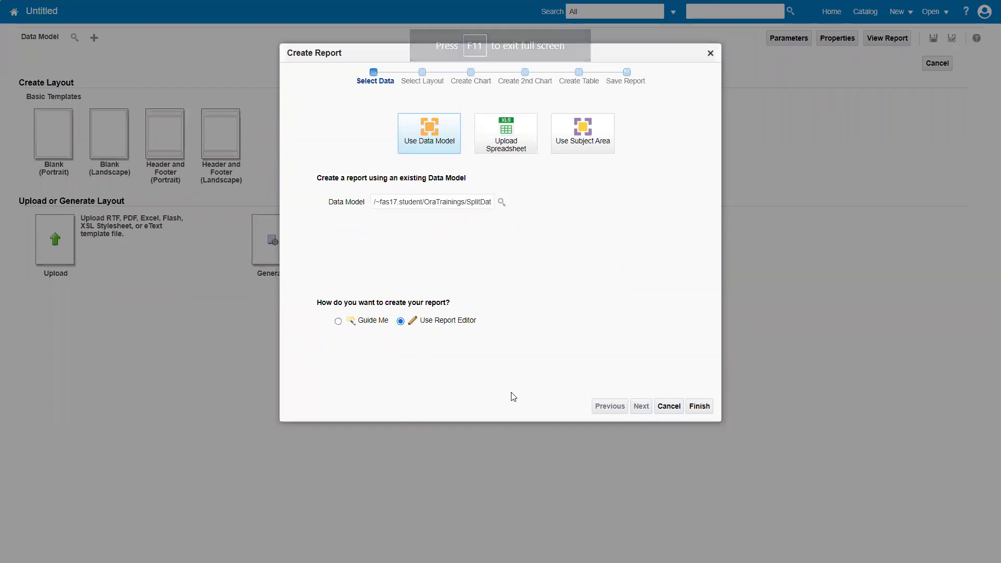
left_click(706, 411)
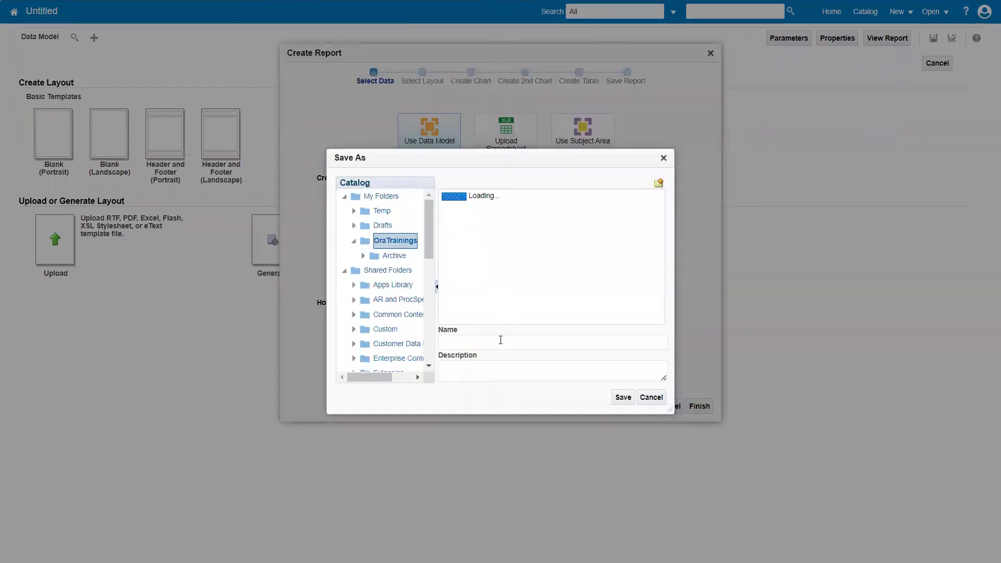
left_click(500, 340)
type("z")
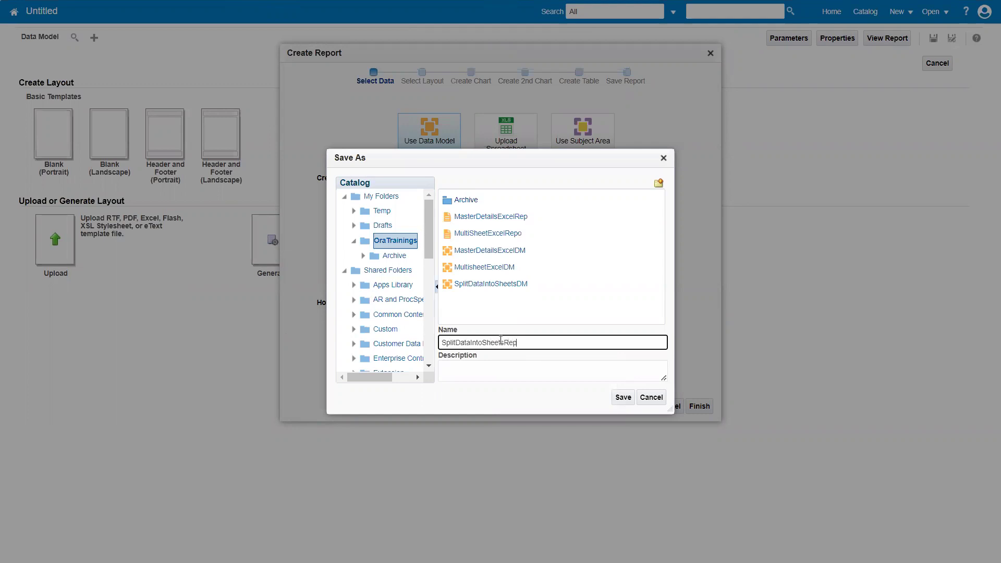
left_click(622, 398)
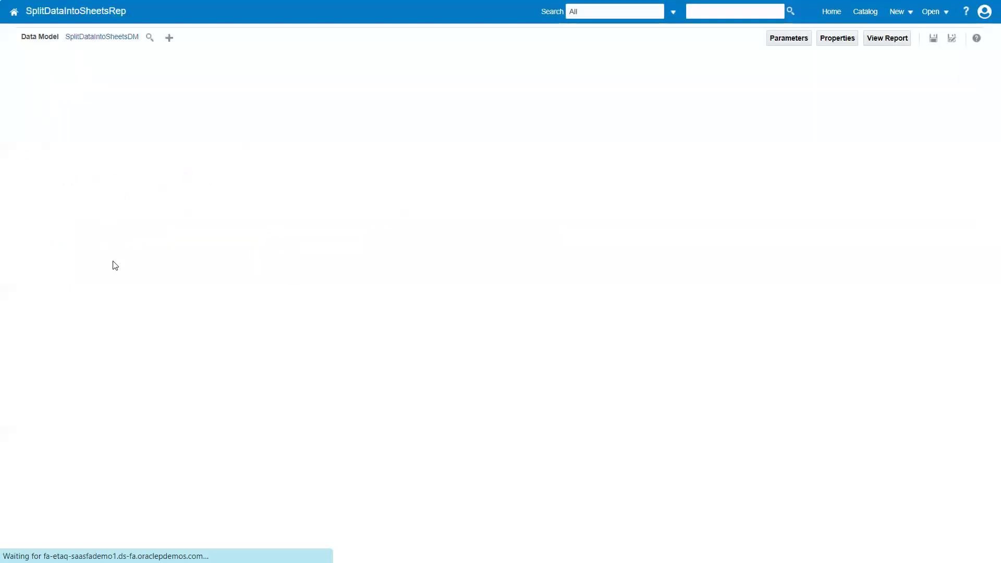
Start a layout upload and choose SplitDataInMultipleSheetsTMPL.xls from the SplitDataInMultipleSheets folder as the template file.
left_click(52, 241)
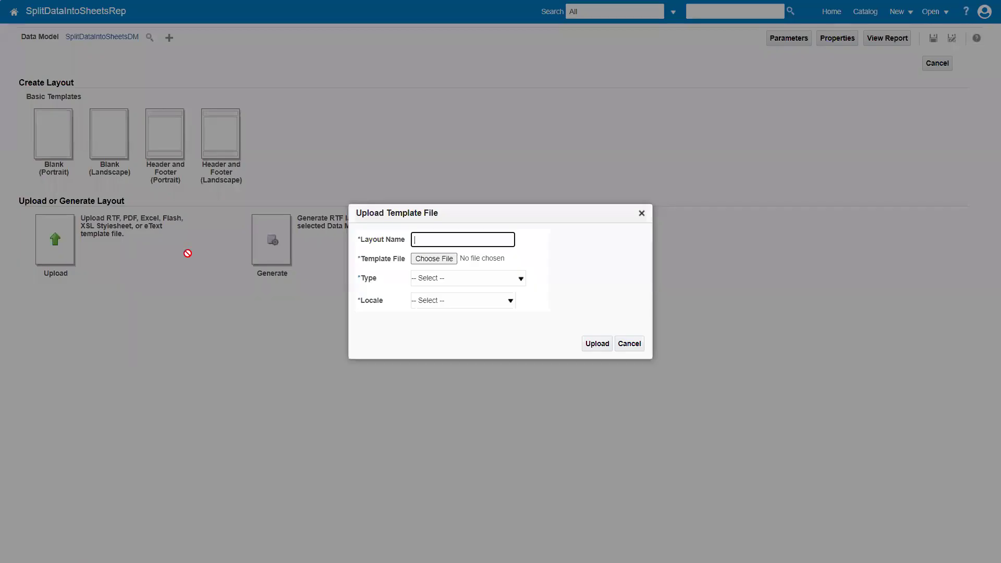
left_click(454, 259)
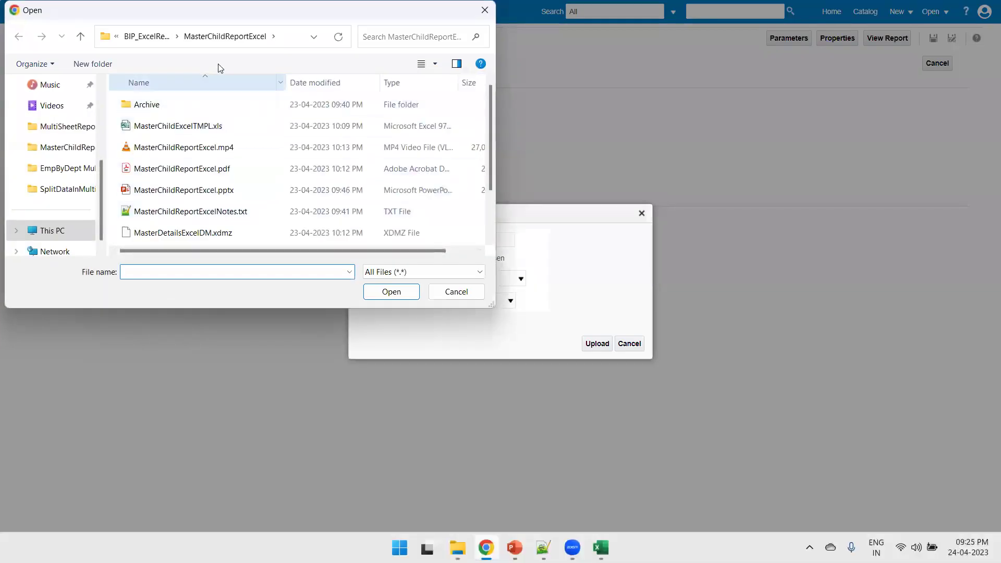
left_click(159, 46)
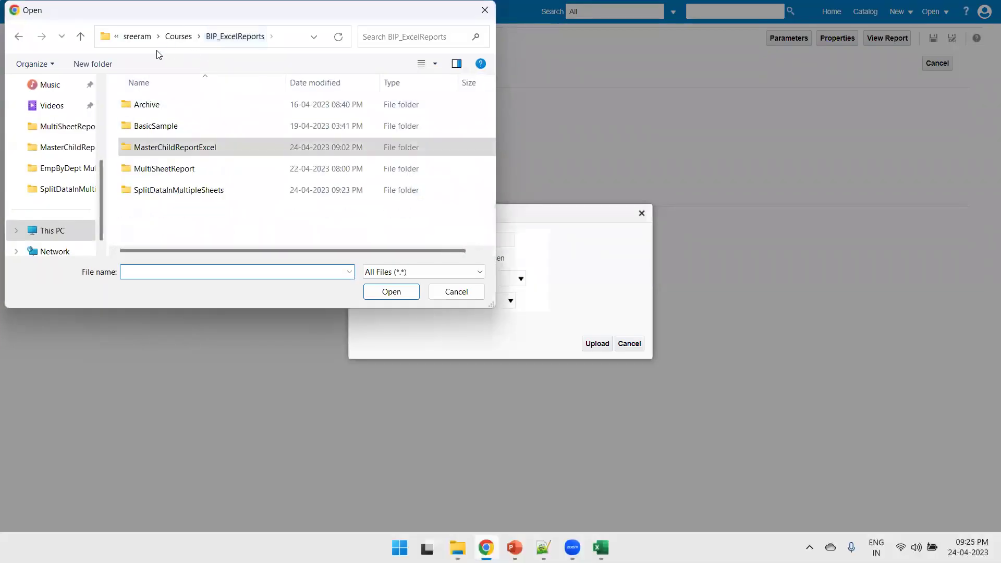
double_click(154, 190)
left_click(199, 173)
double_click(198, 173)
Name the layout Output, set its template type and locale, and upload the Excel template to the report.
left_click(452, 240)
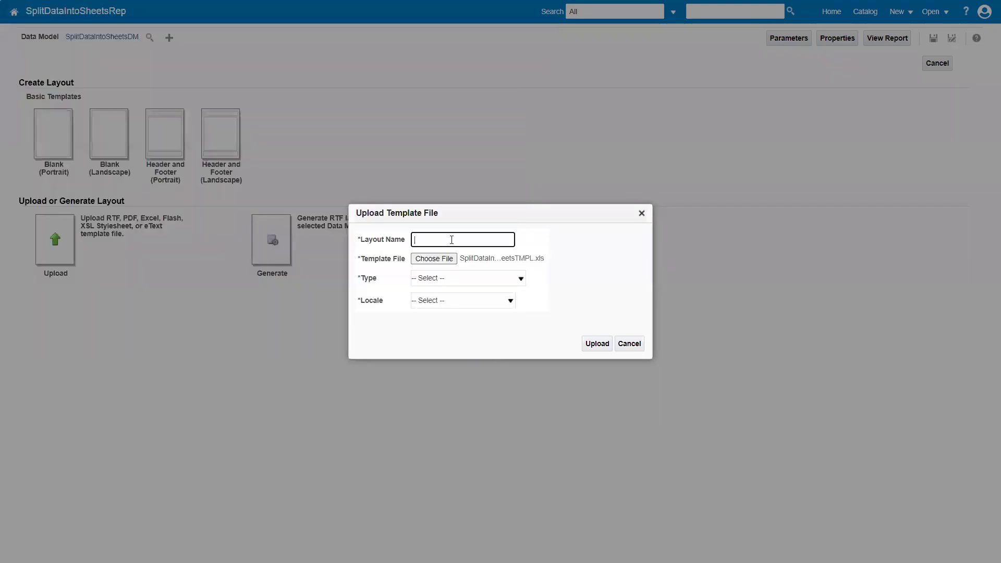
type("Output")
key("Tab")
key("Tab")
key("e")
key("Tab")
key("r")
key("e")
left_click(594, 345)
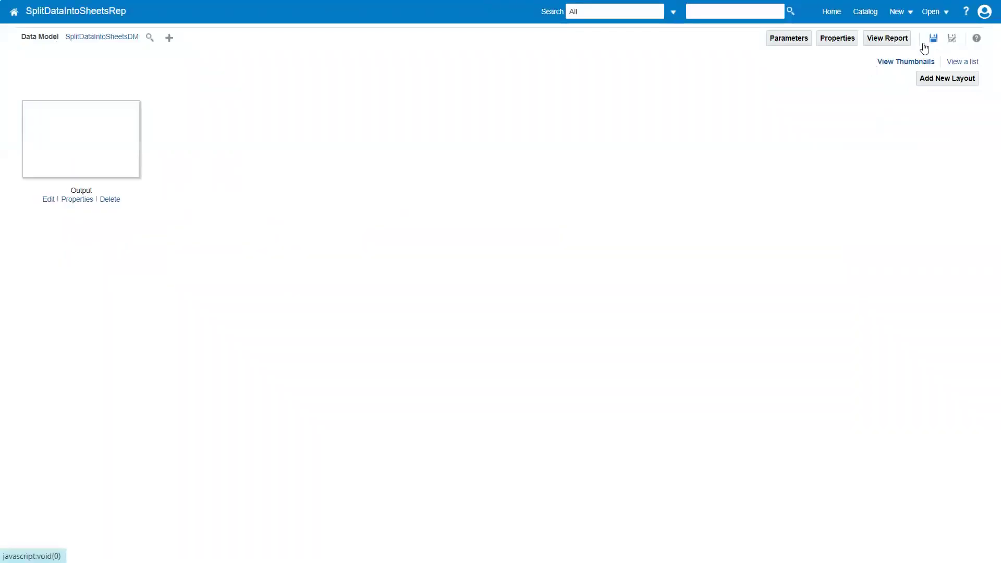
Run the SplitDataIntoSheetsRep report to generate its Excel output.
left_click(890, 42)
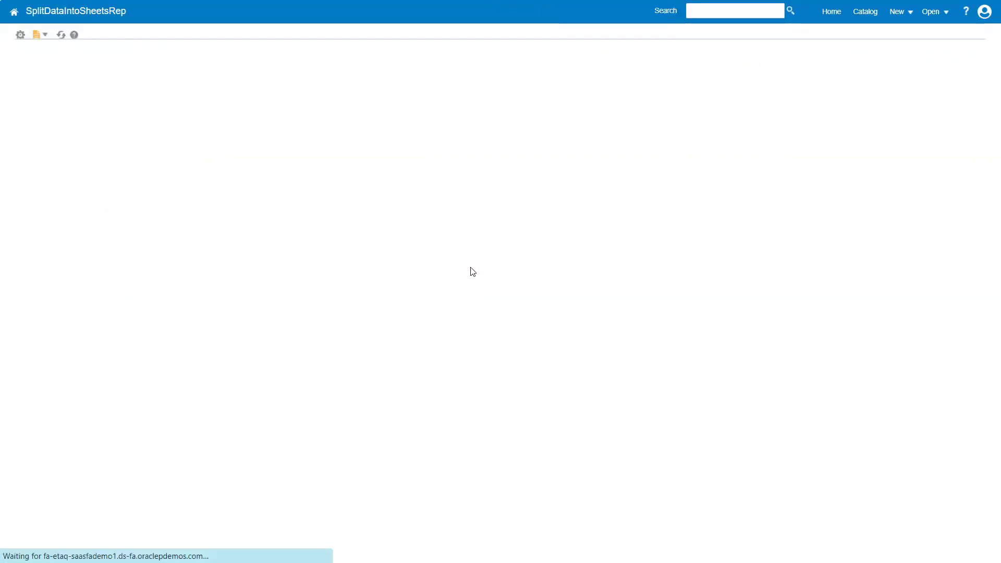
key("F11")
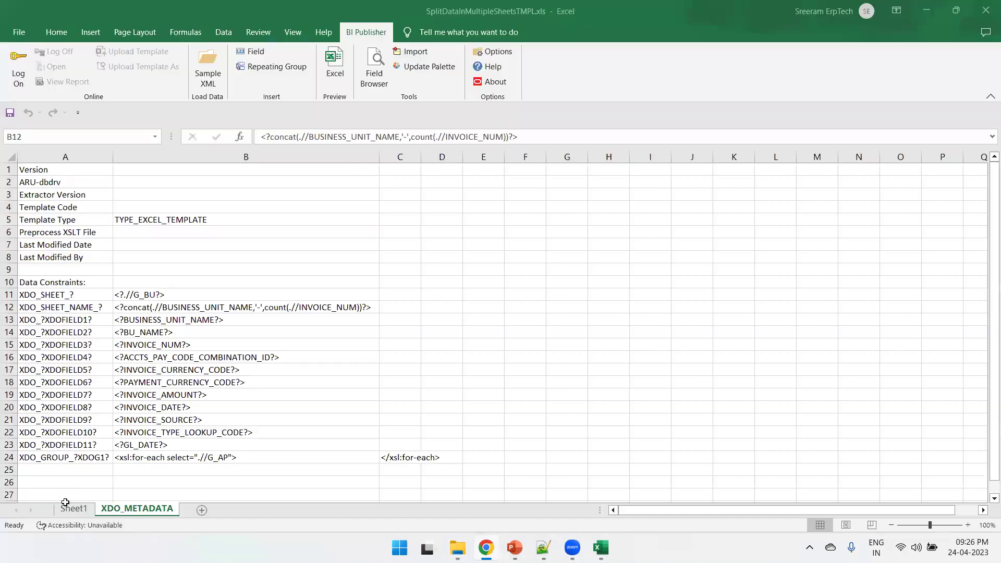
key("Down")
key("Down")
key("Down")
key("Down")
key("Down")
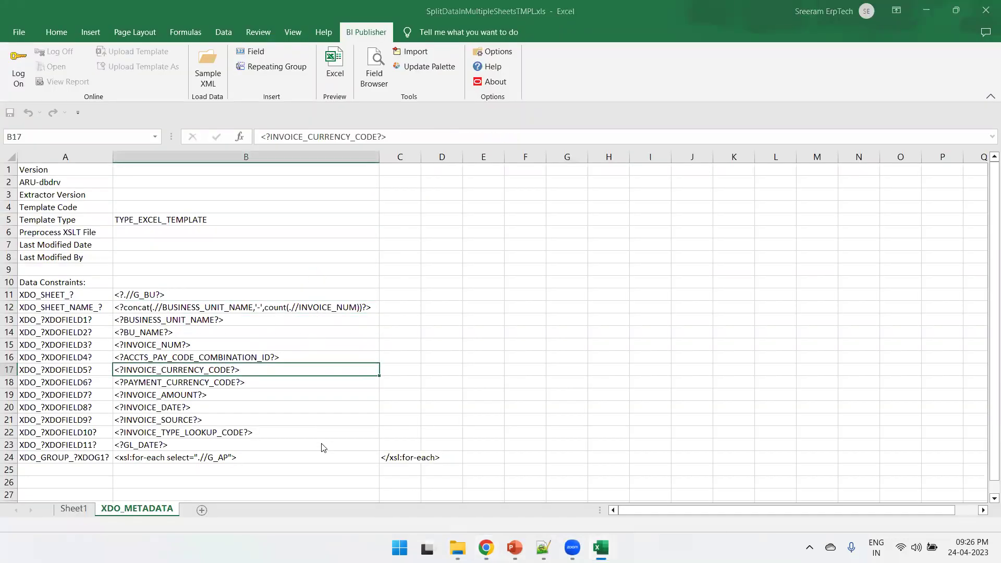
Open SplitDataIntoSheetsRep_Output.xls in Excel and check the invoice rows on the Italy, Netherlands and Poland business unit sheets.
mouse_move(601, 547)
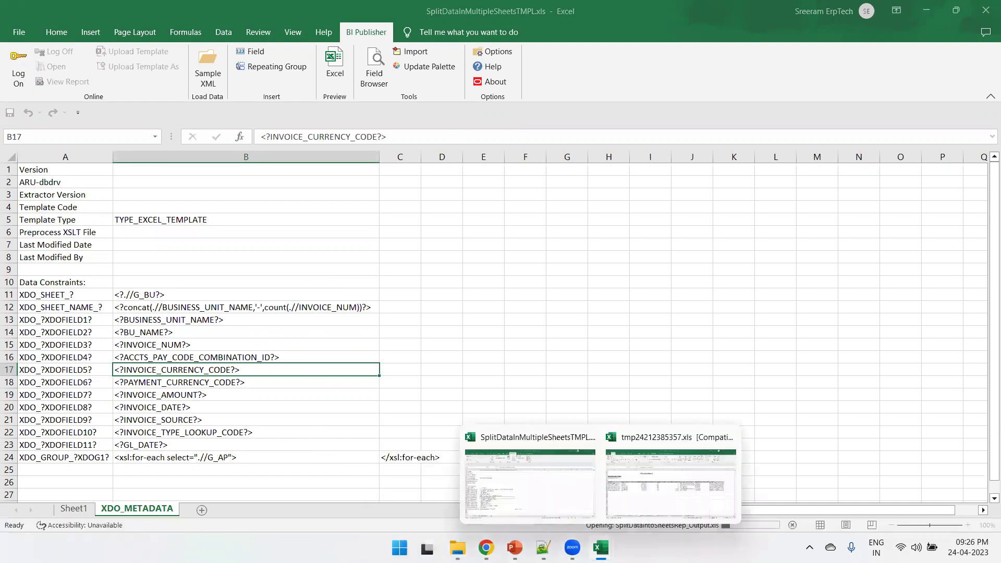
left_click(621, 468)
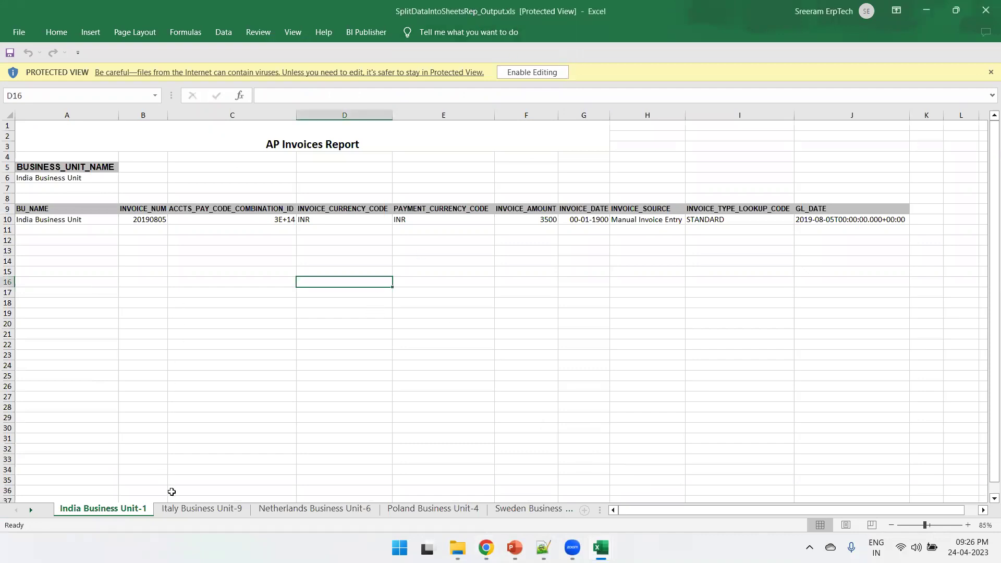
left_click(176, 509)
left_click(315, 508)
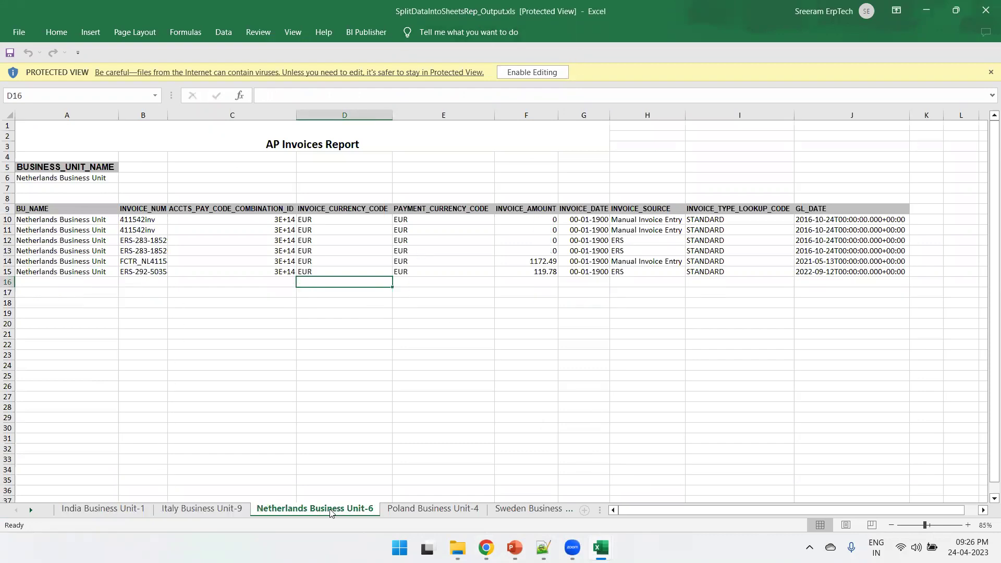
left_click(389, 509)
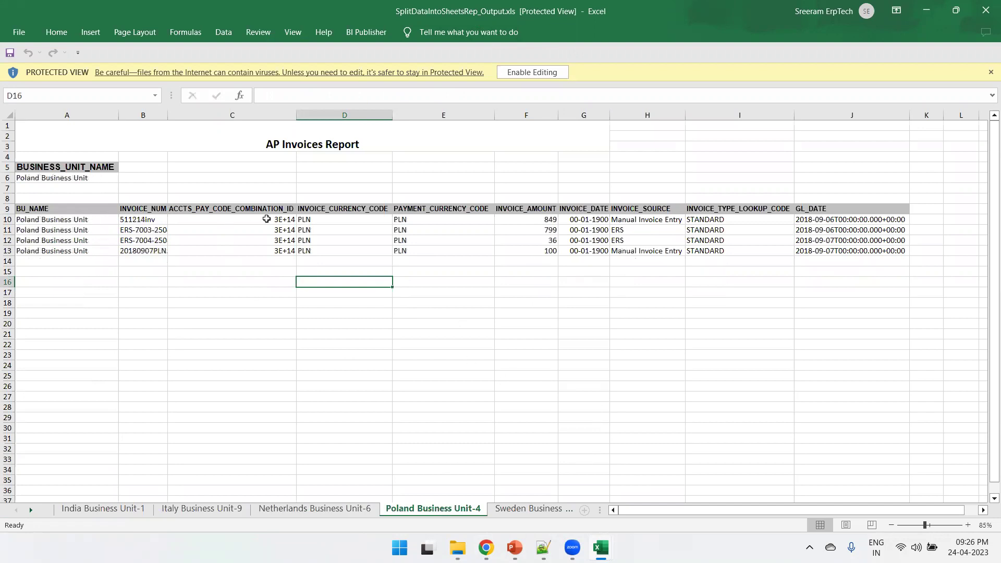
left_click(275, 229)
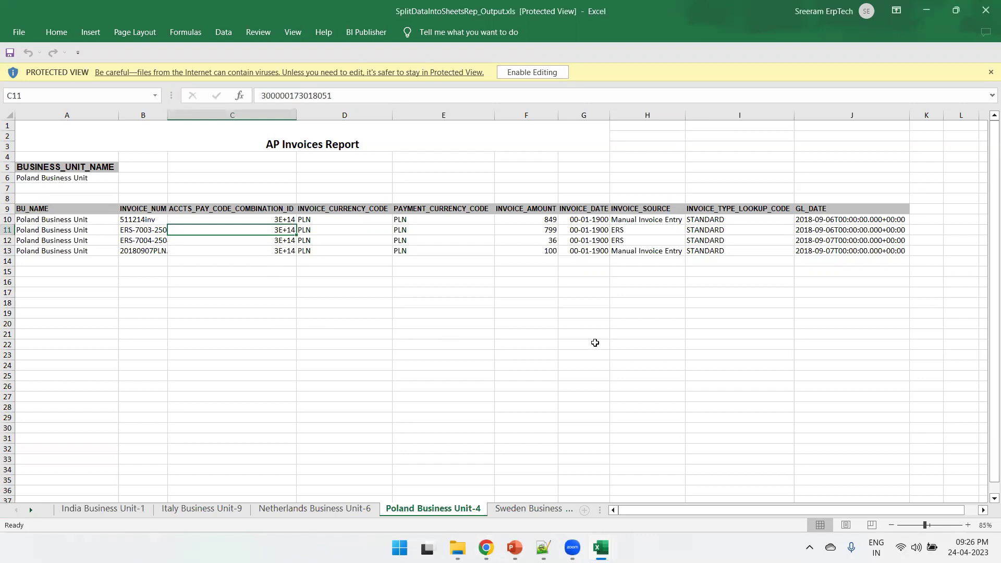
Review the XDO_SHEET_? and XDO_SHEET_NAME_? expressions in the Notepad++ notes.
left_click(542, 548)
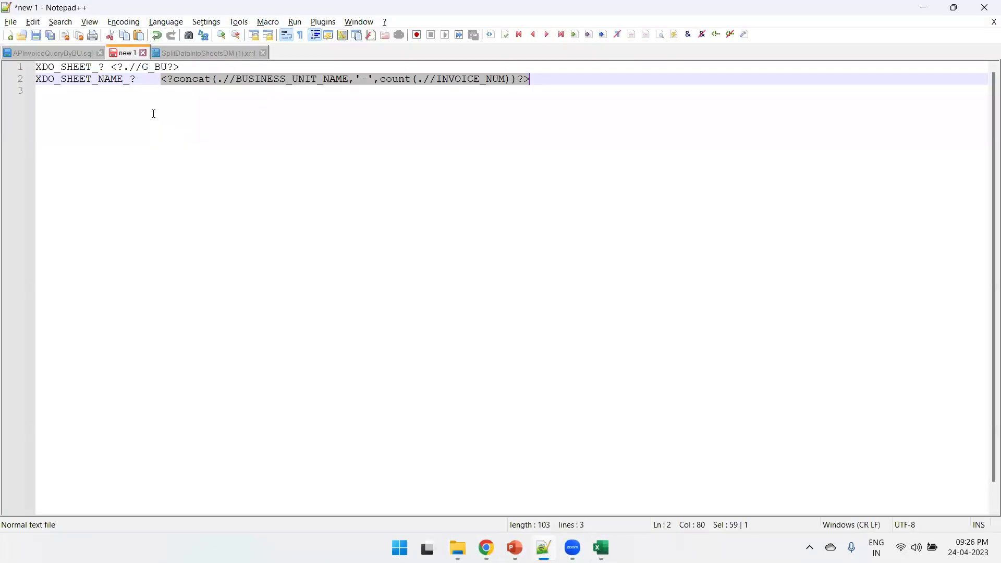
scroll(190, 130, "up", 2, "ctrl")
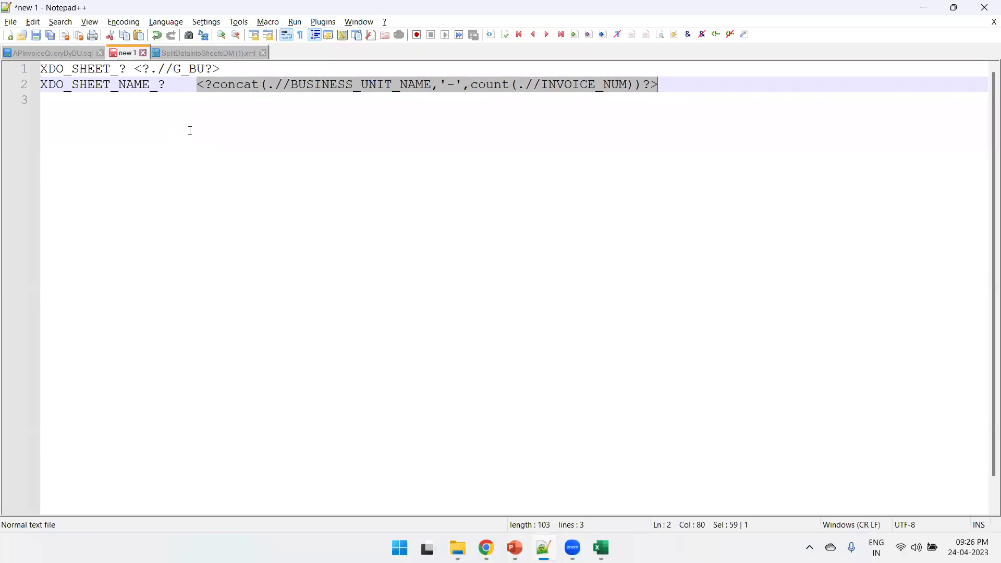
key("alt+Tab")
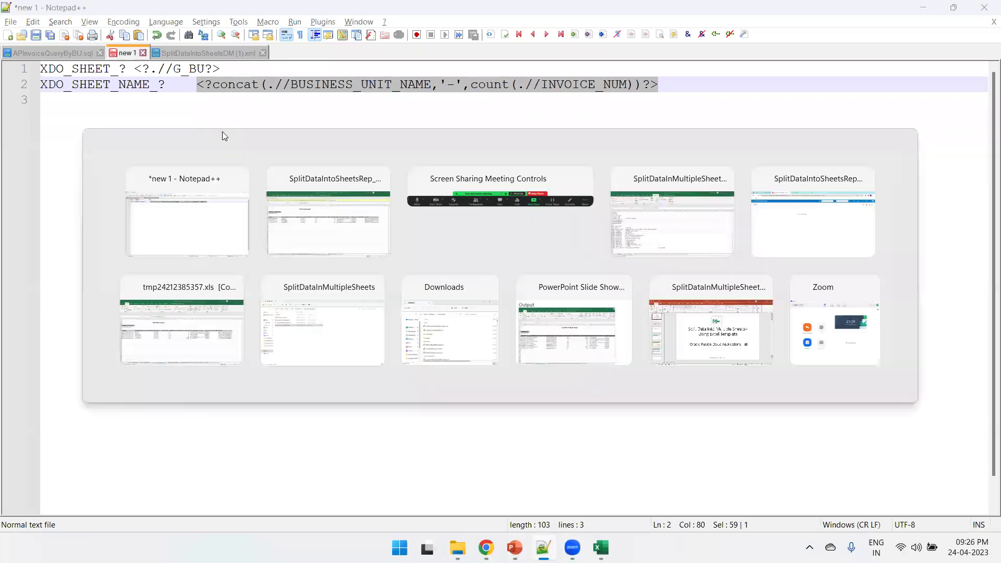
Return to the Excel template and examine the XDO_GROUP_?XDOG1? for-each entry in row 24 of XDO_METADATA.
mouse_move(600, 548)
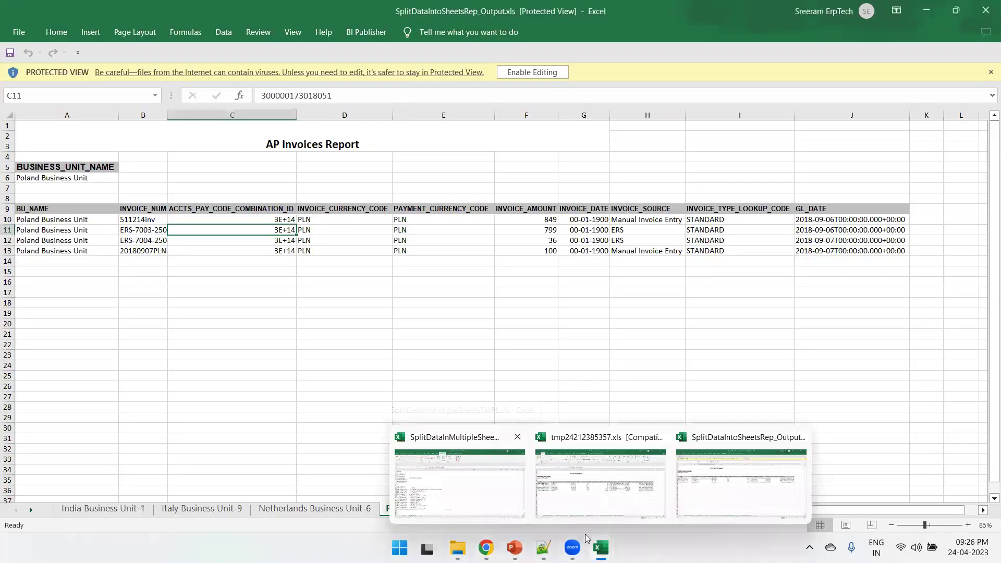
left_click(749, 461)
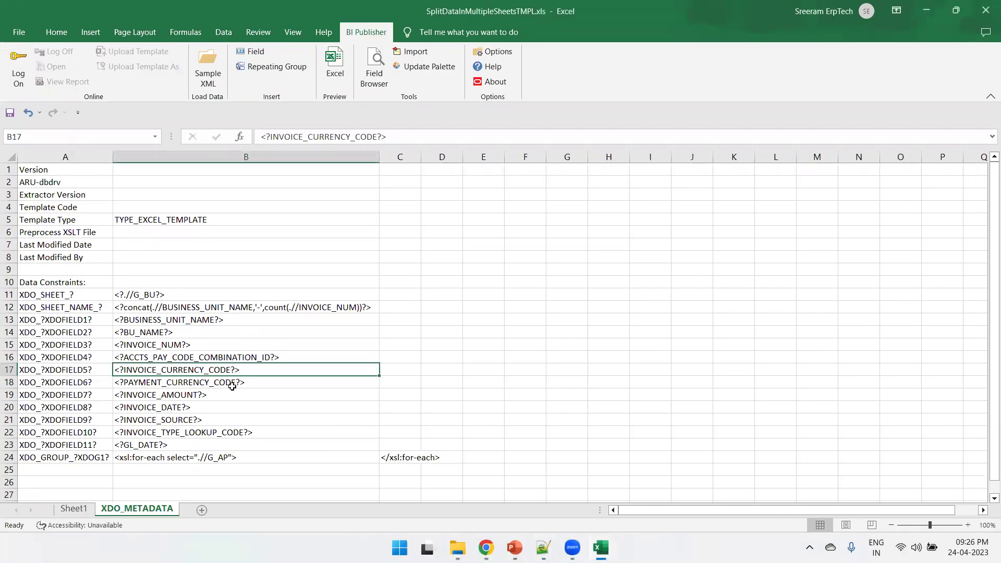
left_click(63, 457)
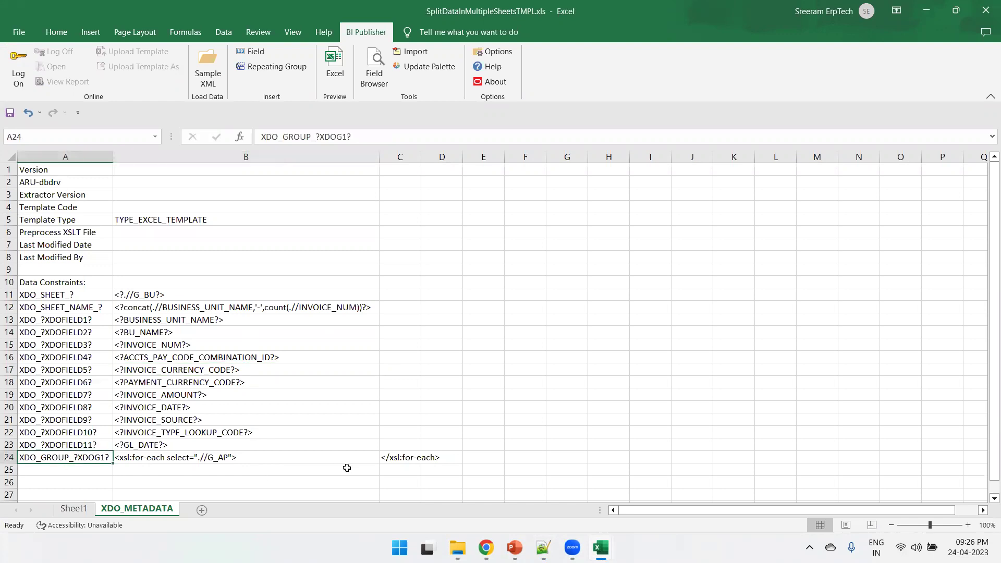
left_click(415, 459)
left_click_drag(414, 460, 80, 458)
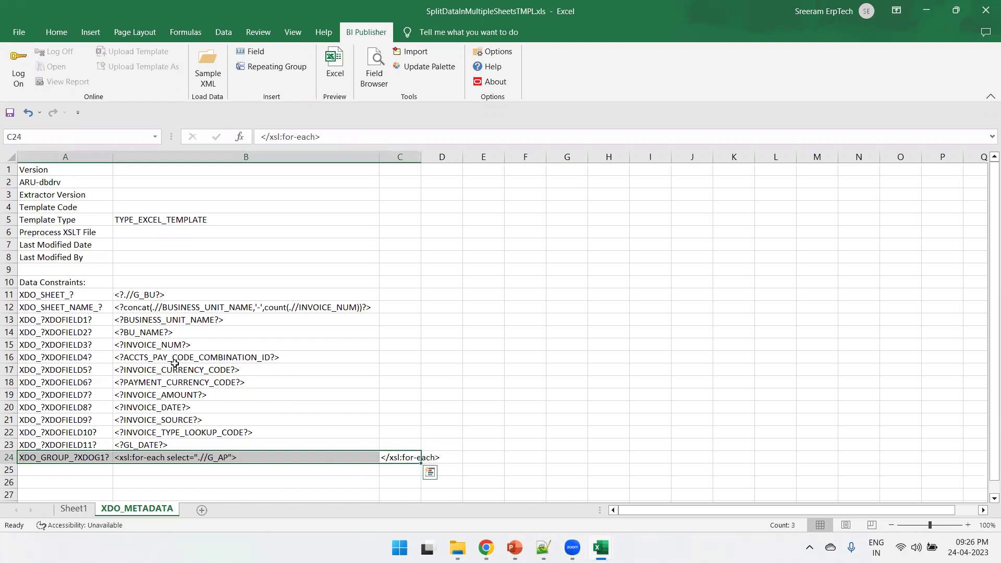